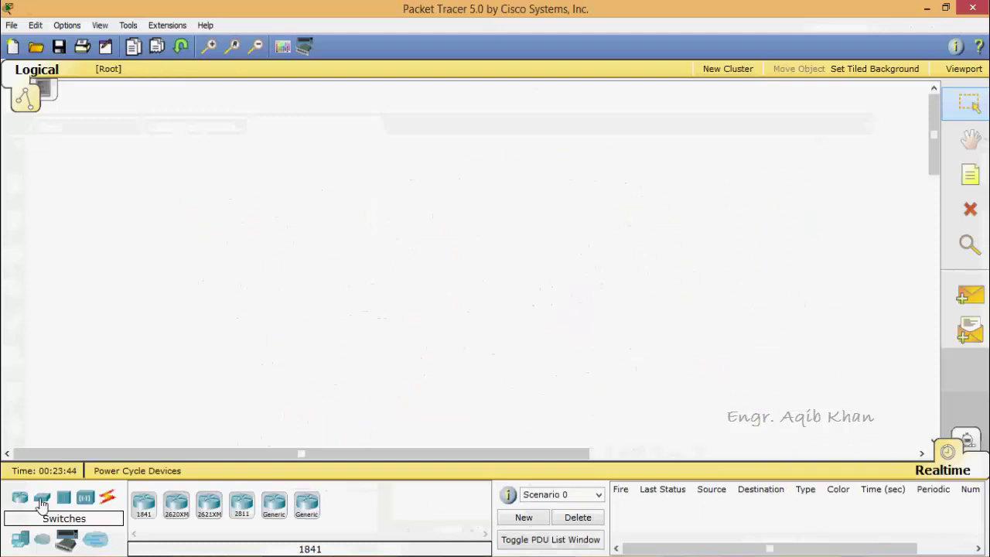
# - Place a 2950T-24 switch in the middle of the empty logical workspace
pyautogui.click(41, 502)
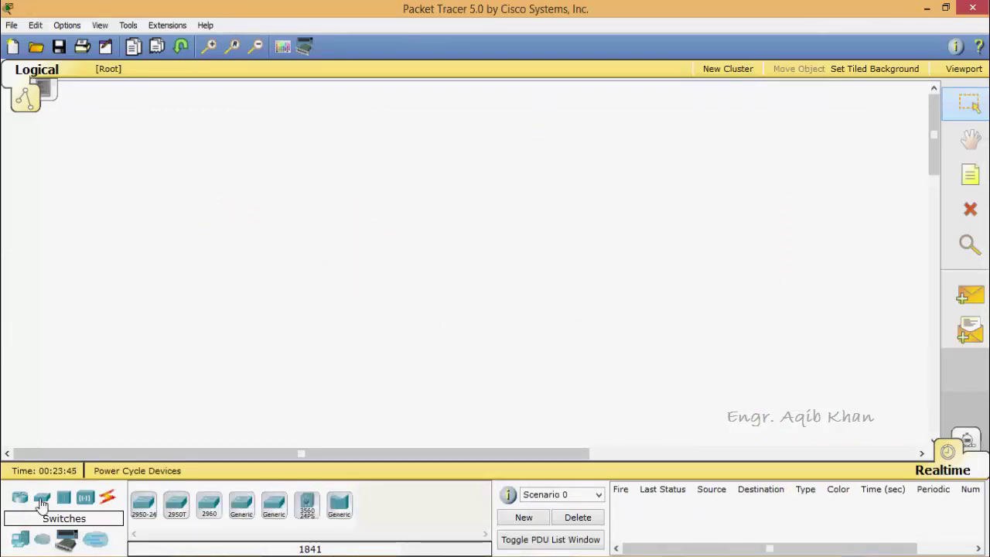
pyautogui.click(178, 509)
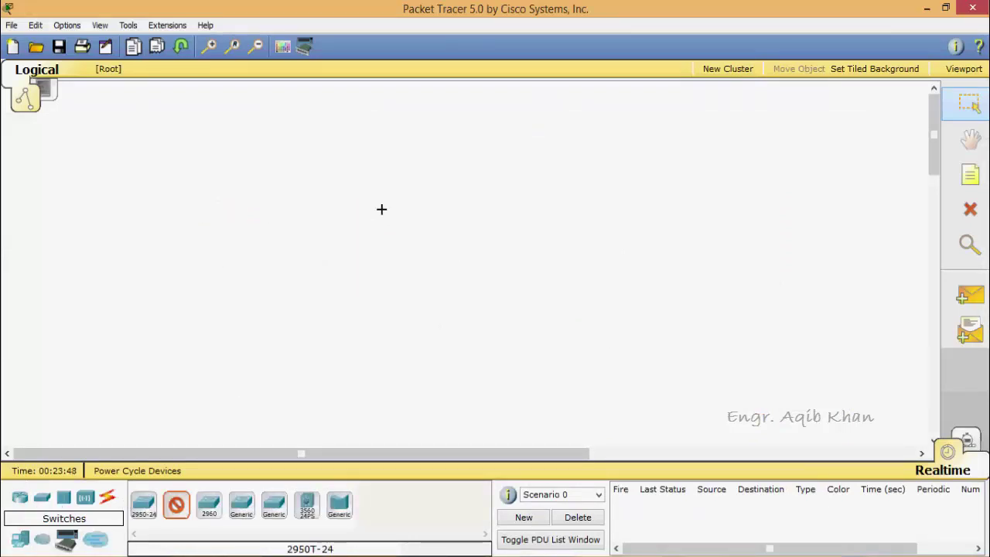
pyautogui.click(427, 248)
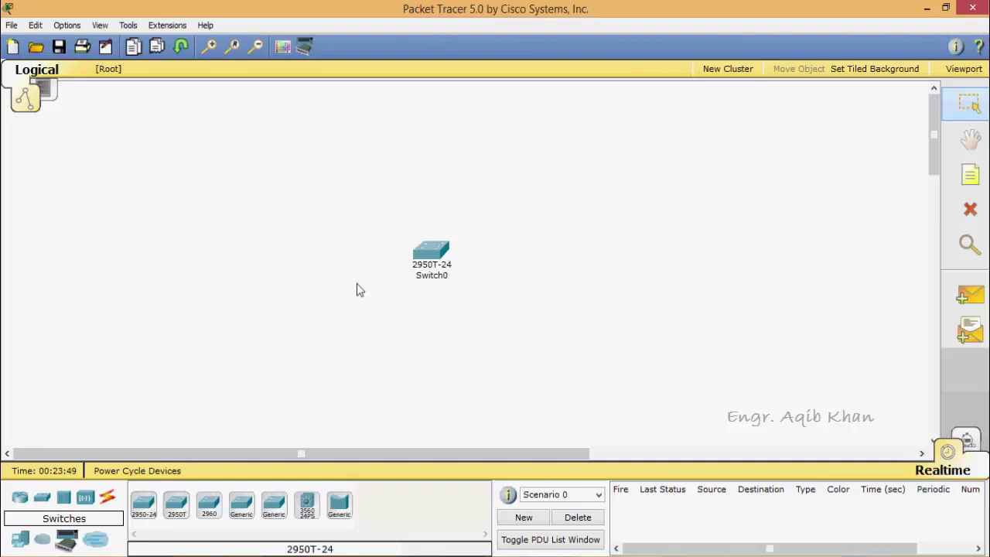
# - Place four generic PCs around the switch: two above it and two below it, one on each side
pyautogui.click(20, 539)
pyautogui.click(143, 506)
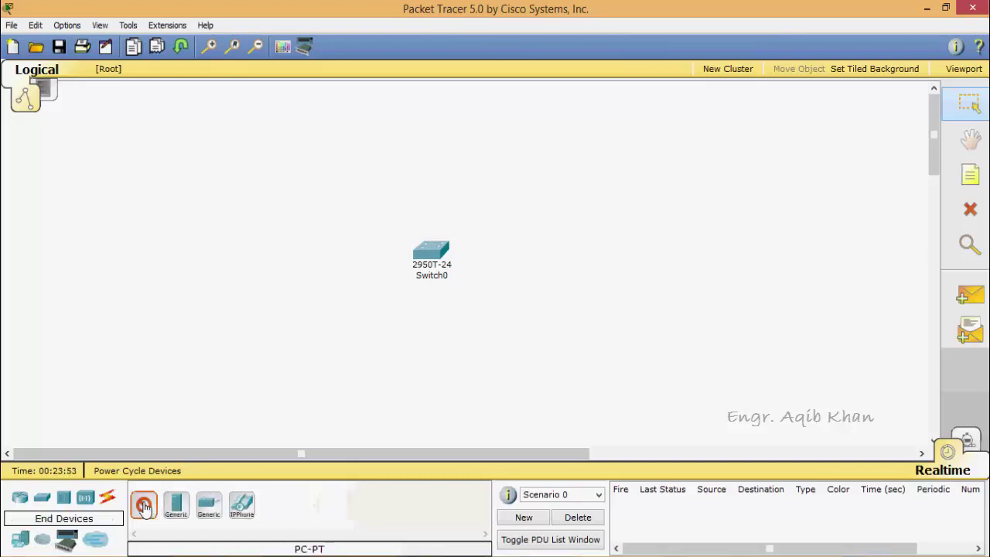
pyautogui.click(294, 184)
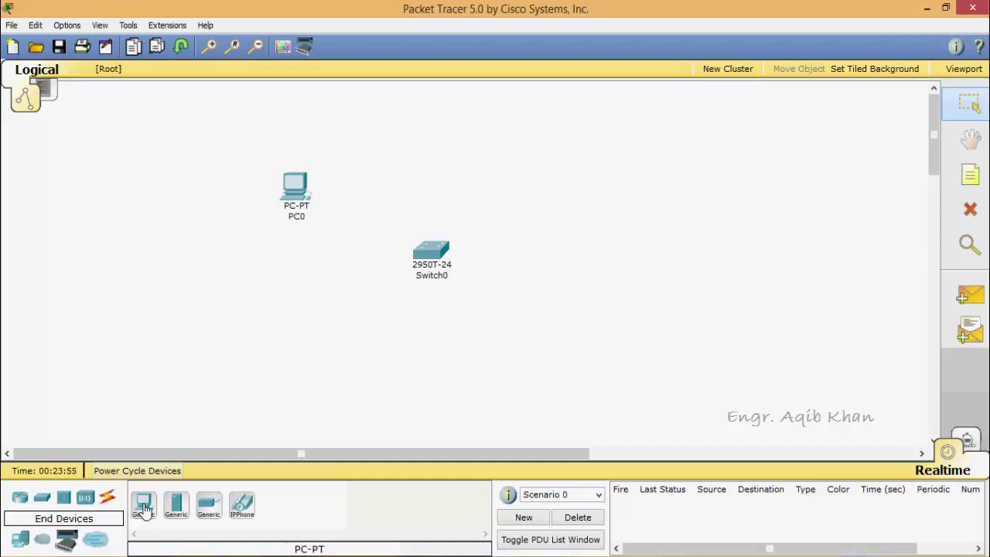
pyautogui.click(143, 506)
pyautogui.click(556, 187)
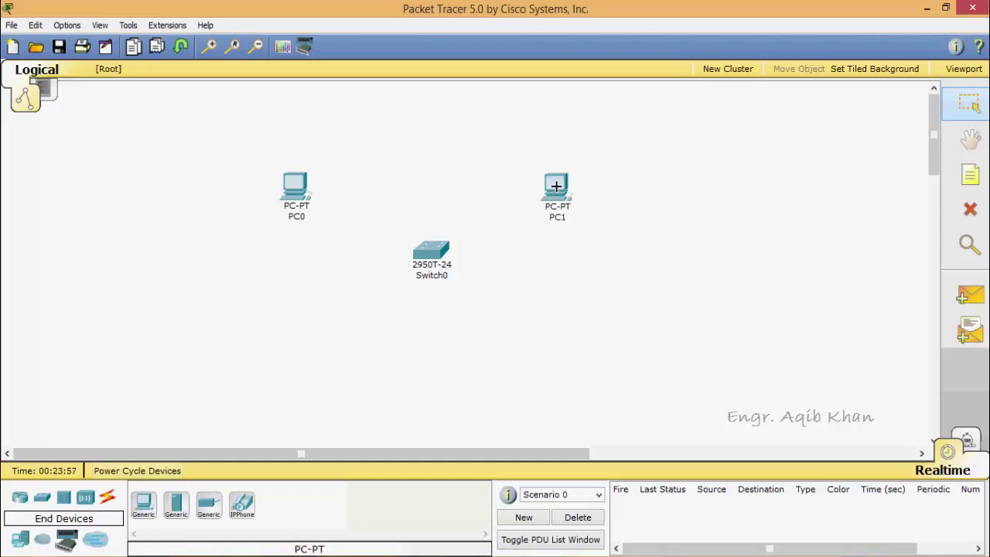
pyautogui.click(144, 506)
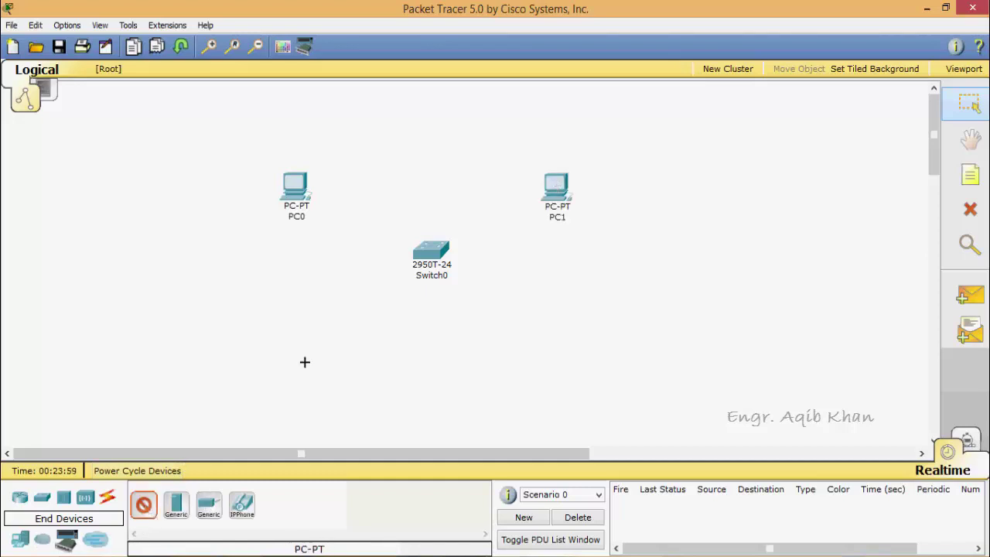
pyautogui.click(304, 360)
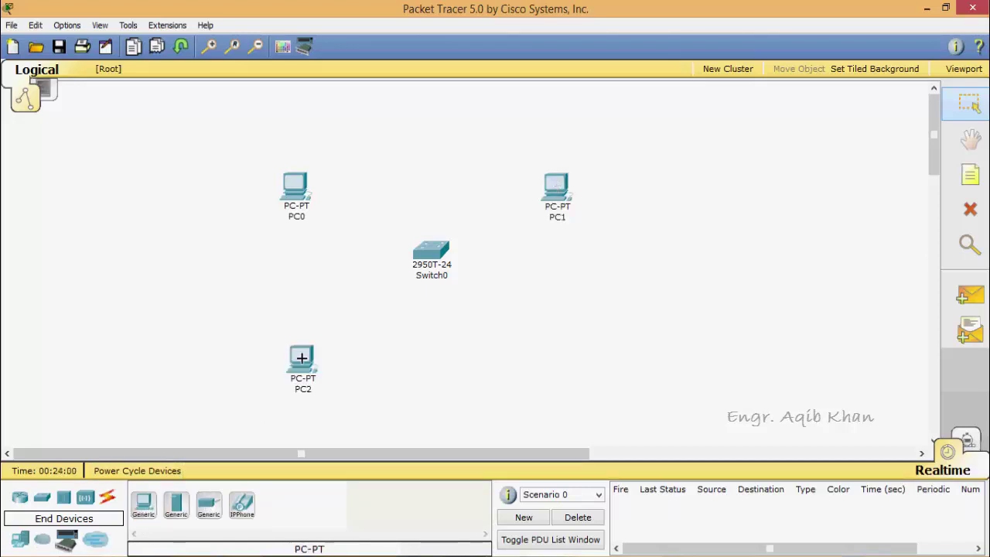
pyautogui.click(143, 508)
pyautogui.click(572, 334)
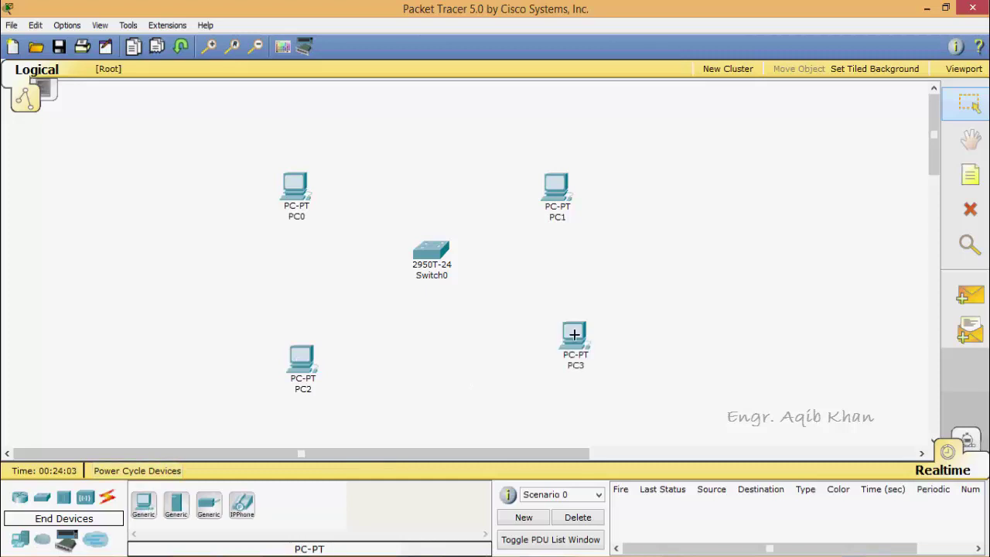
# - Connect PC0's FastEthernet port to FastEthernet0/1 on Switch0 with a copper straight-through cable
pyautogui.click(109, 501)
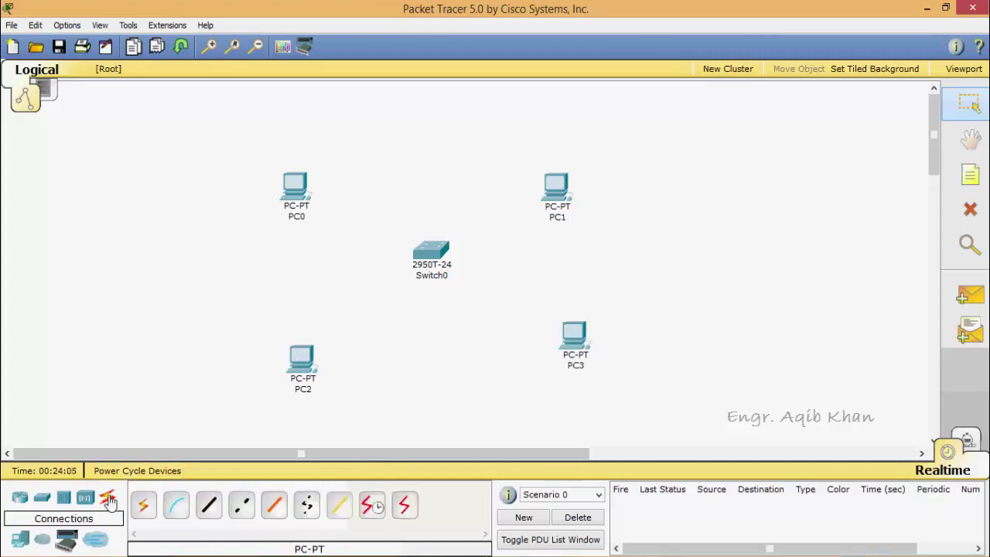
pyautogui.click(209, 505)
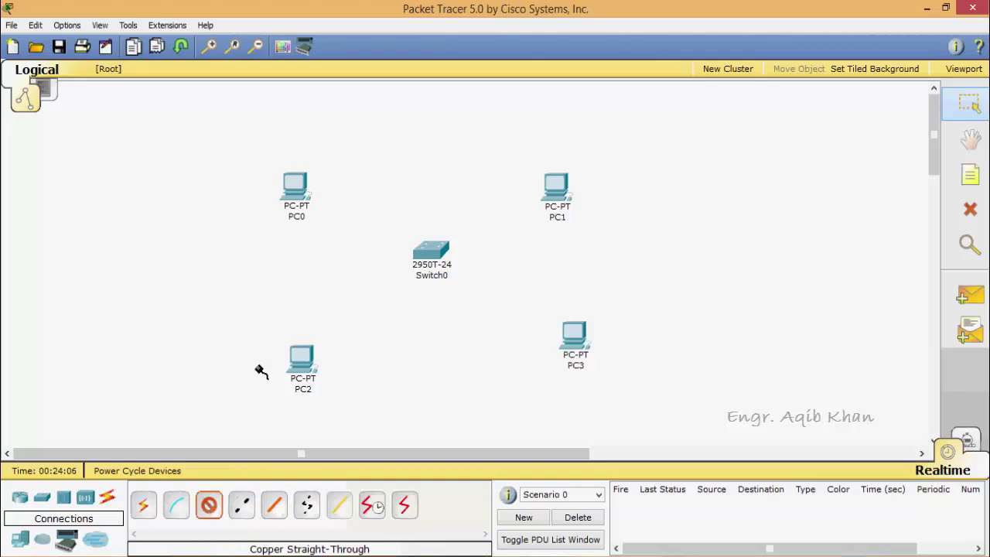
pyautogui.click(296, 192)
pyautogui.click(330, 200)
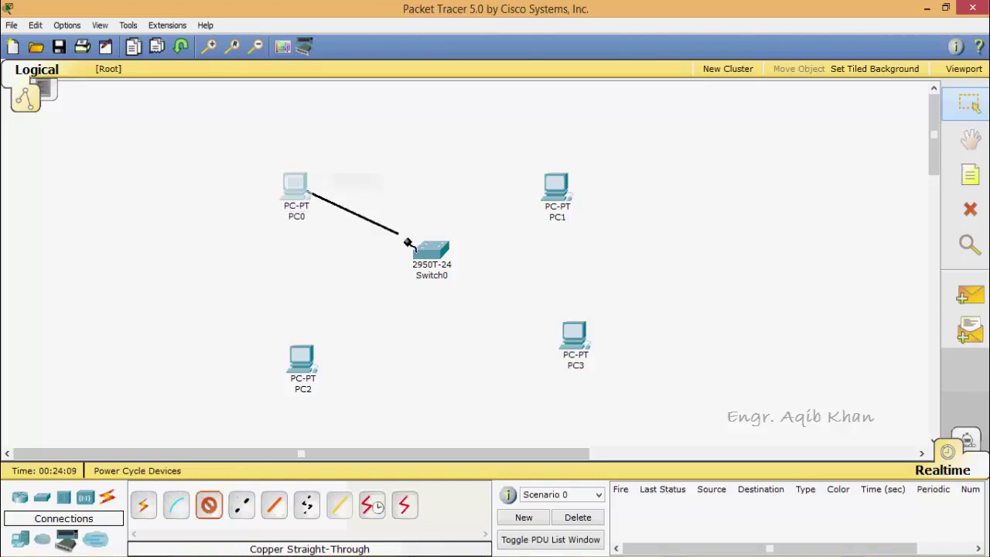
pyautogui.click(430, 249)
pyautogui.click(454, 119)
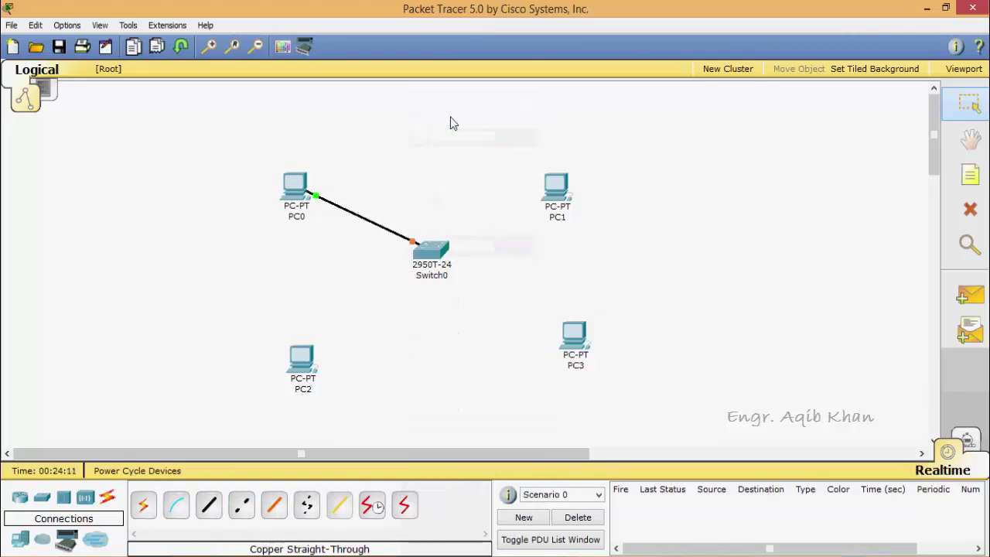
# - Connect PC1's FastEthernet port to FastEthernet0/2 on Switch0 with a copper straight-through cable
pyautogui.click(208, 507)
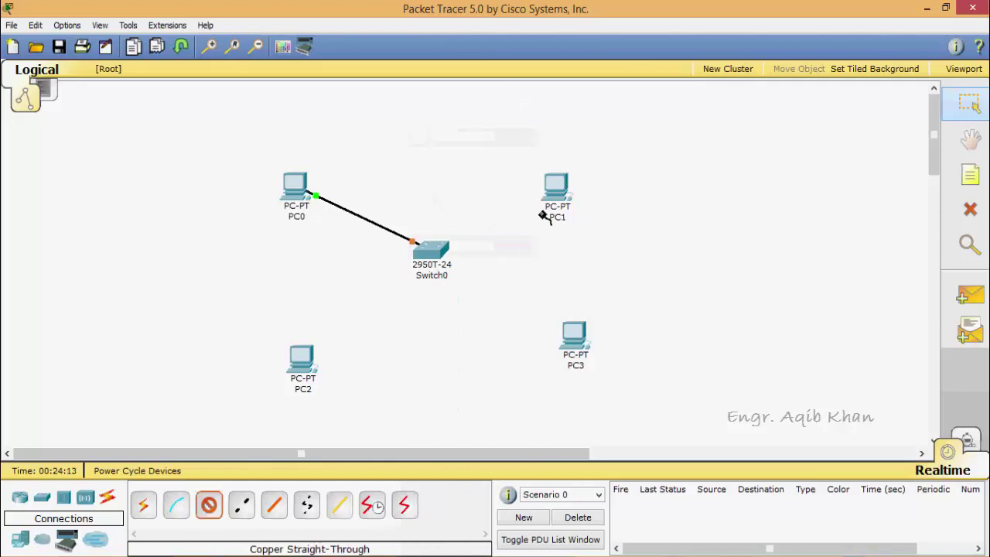
pyautogui.click(556, 189)
pyautogui.click(569, 201)
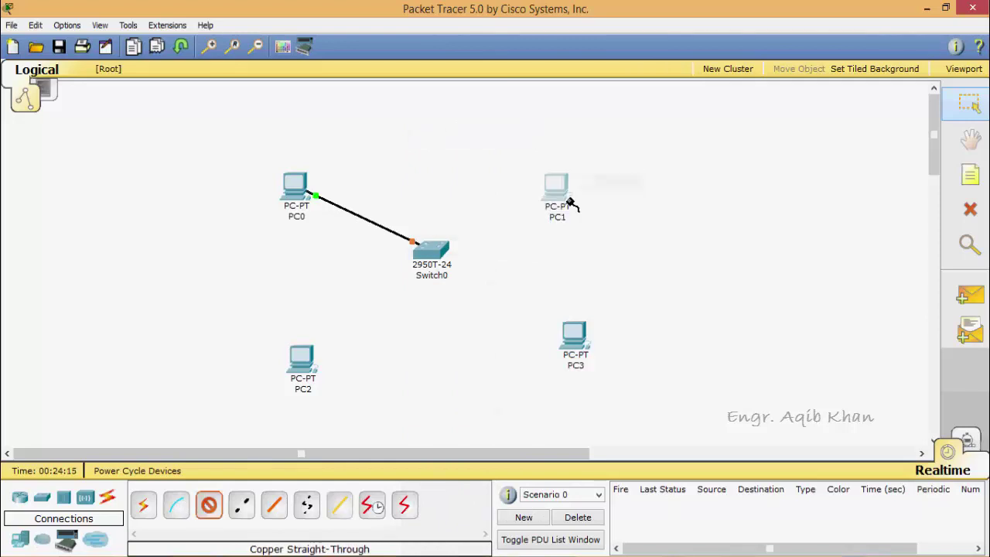
pyautogui.click(436, 249)
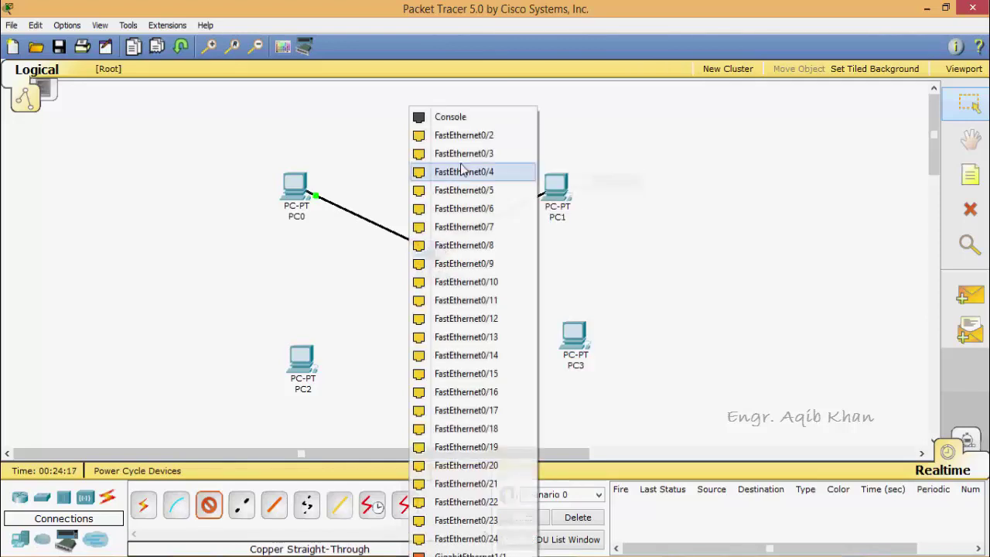
pyautogui.click(464, 137)
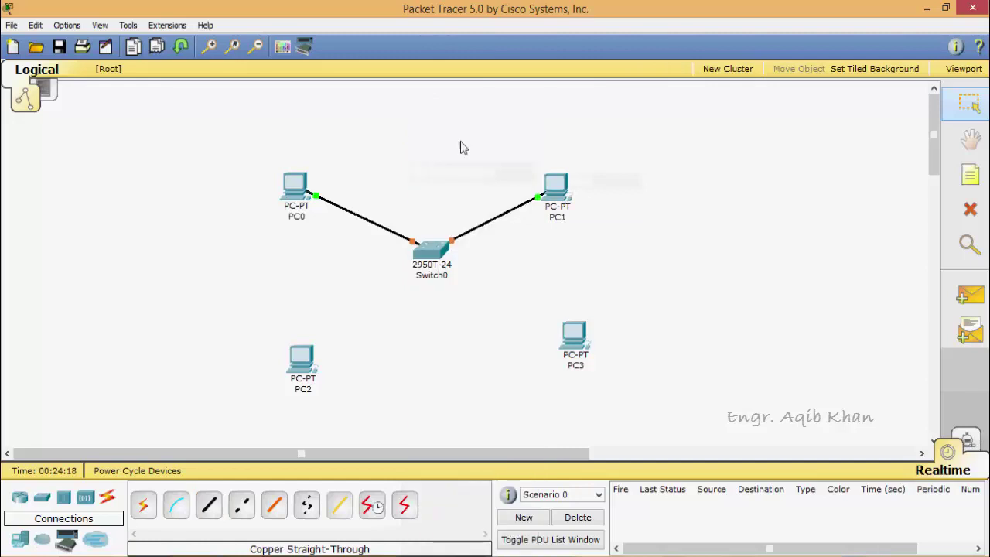
# - Connect PC2's FastEthernet port to FastEthernet0/3 on Switch0 with a copper straight-through cable
pyautogui.click(209, 505)
pyautogui.click(298, 368)
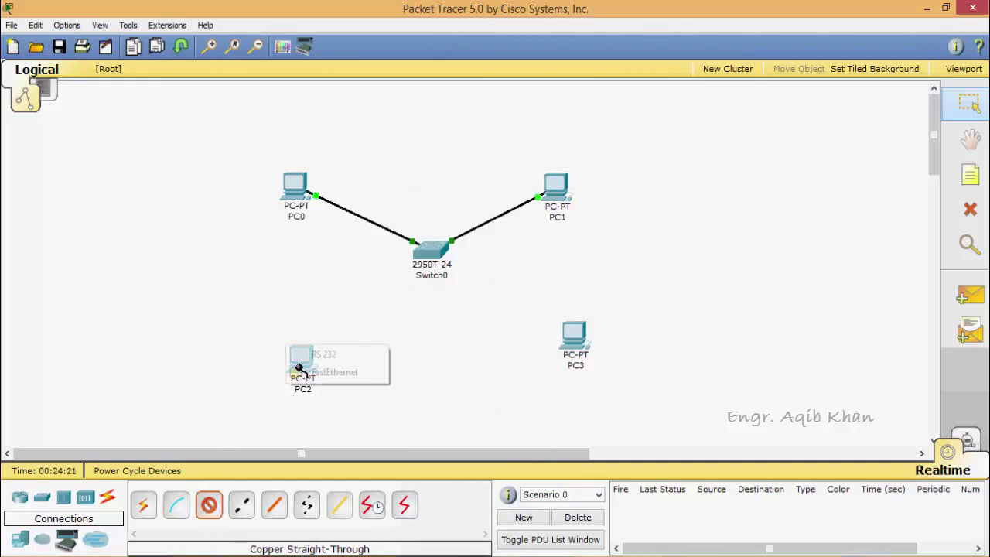
pyautogui.click(345, 376)
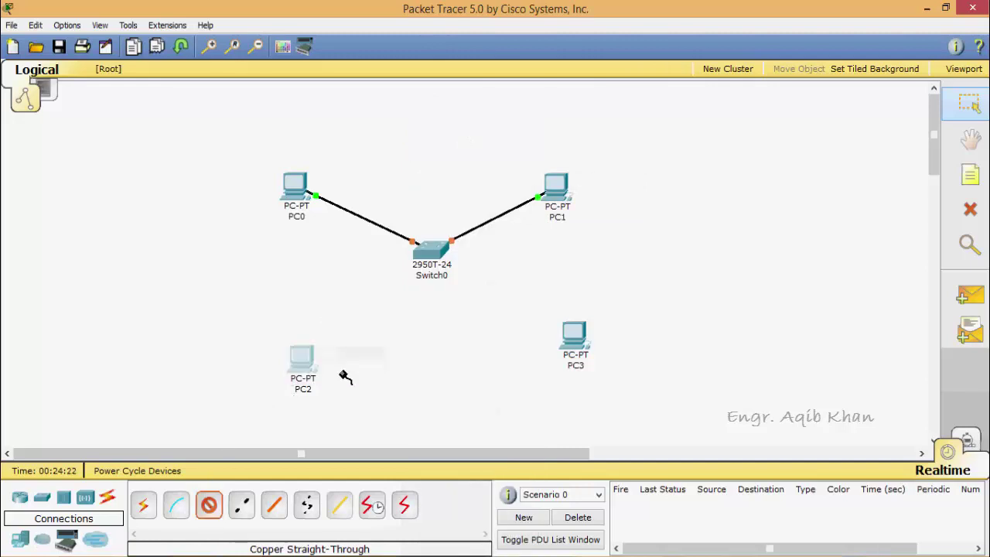
pyautogui.click(431, 249)
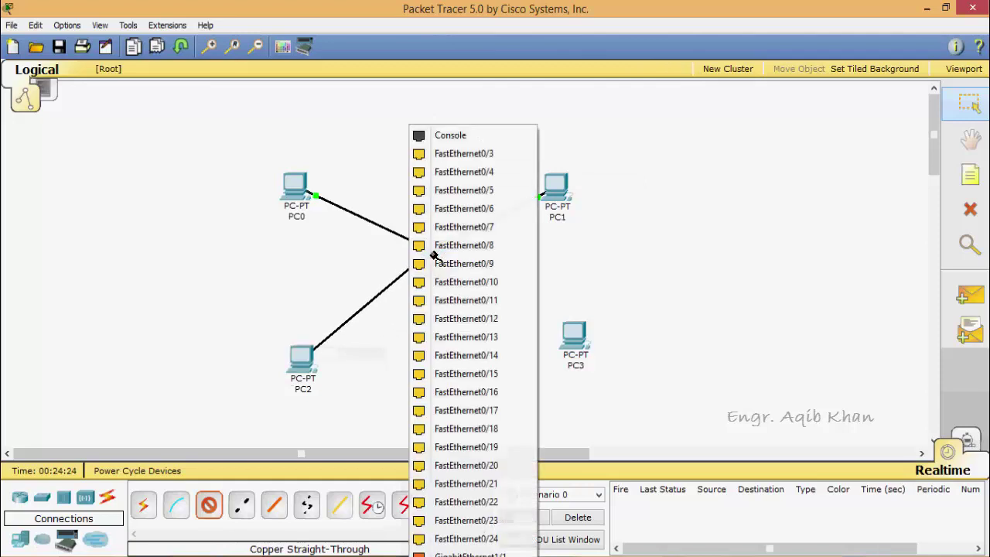
pyautogui.click(475, 154)
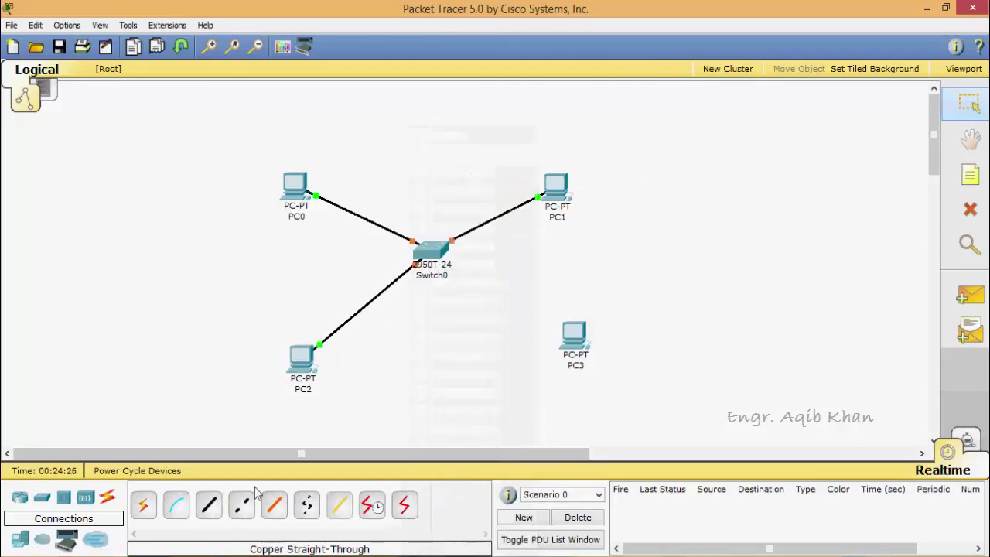
# - Connect PC3's FastEthernet port to FastEthernet0/4 on Switch0 with a copper straight-through cable
pyautogui.click(209, 504)
pyautogui.click(583, 335)
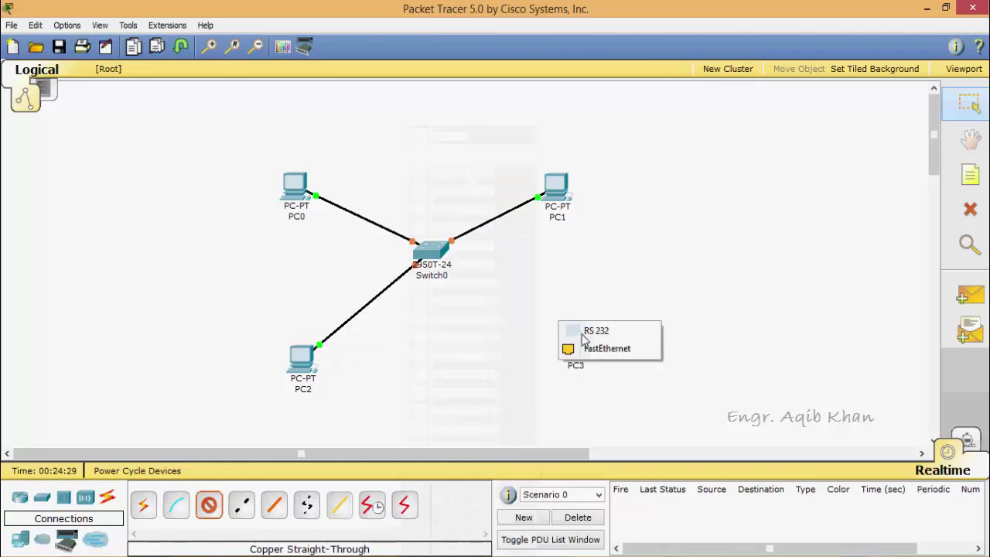
pyautogui.click(596, 349)
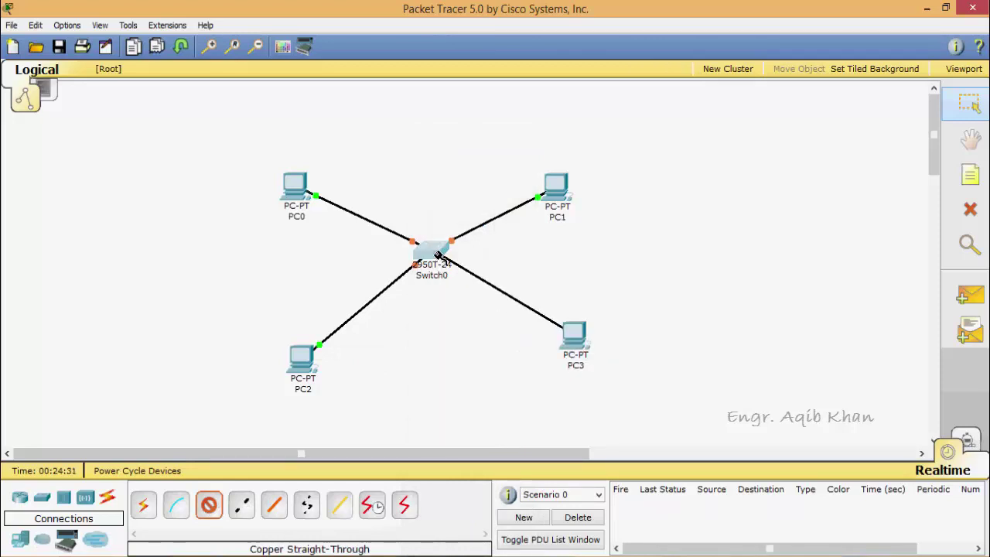
pyautogui.click(438, 256)
pyautogui.click(475, 178)
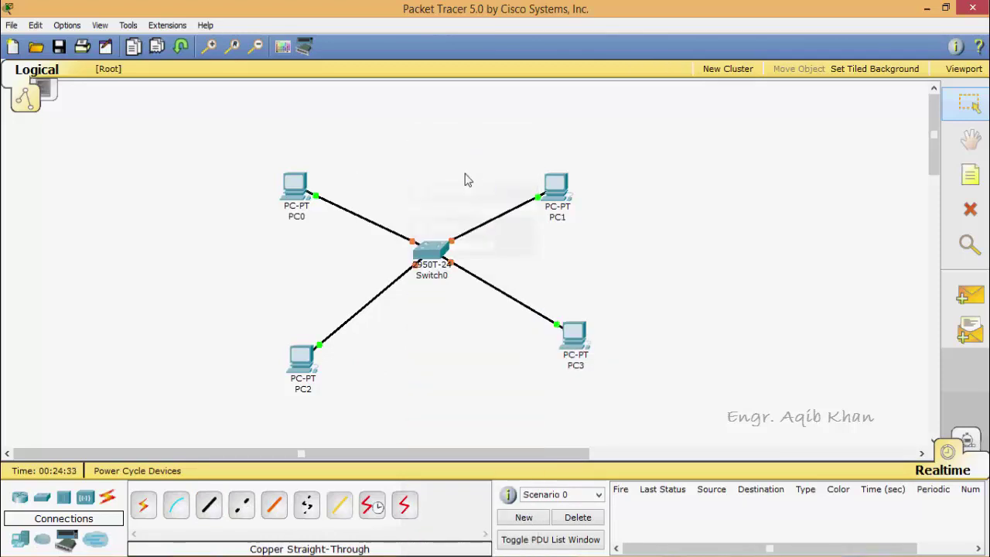
# - Give PC0 the static IP address 192.168.10.2 with subnet mask 255.255.255.0 and close its window
pyautogui.click(293, 194)
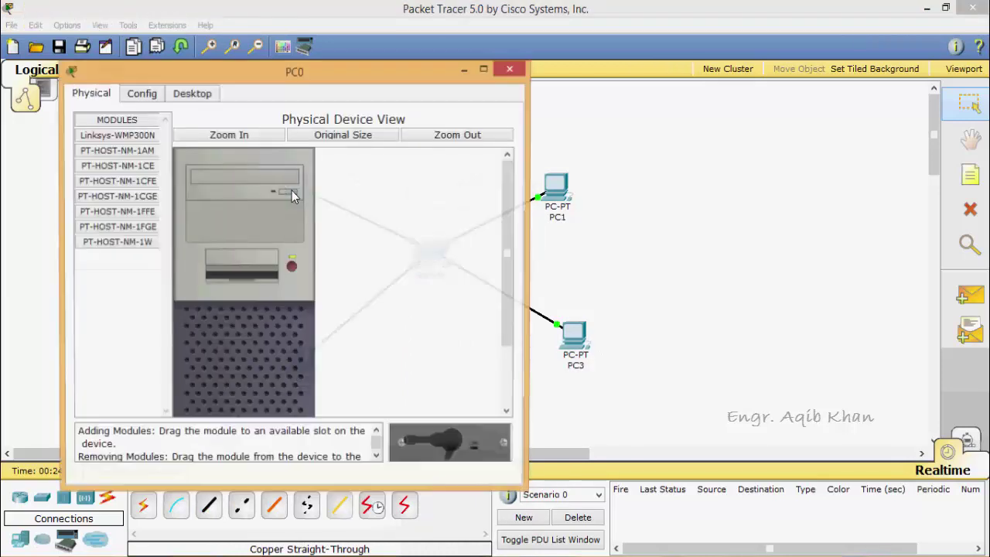
pyautogui.click(203, 93)
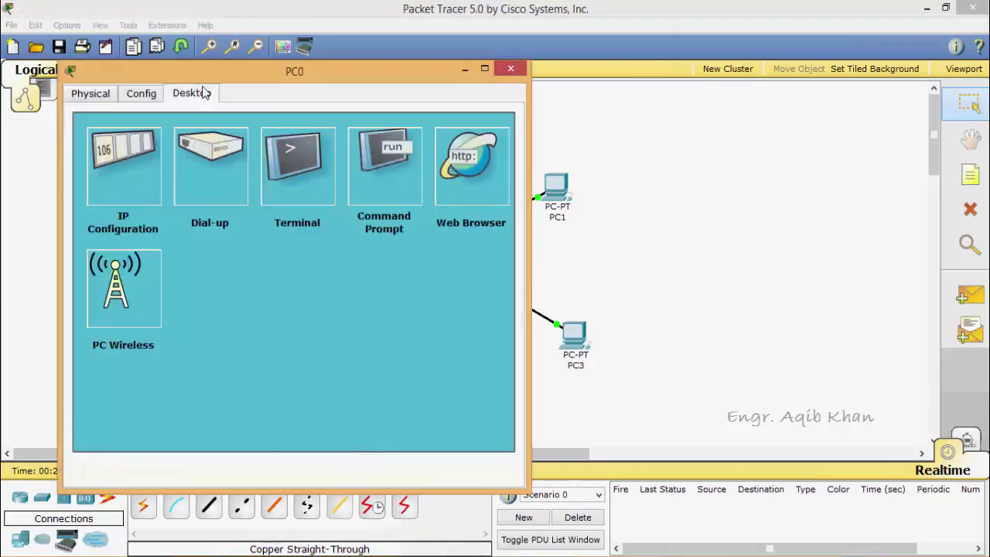
pyautogui.click(109, 212)
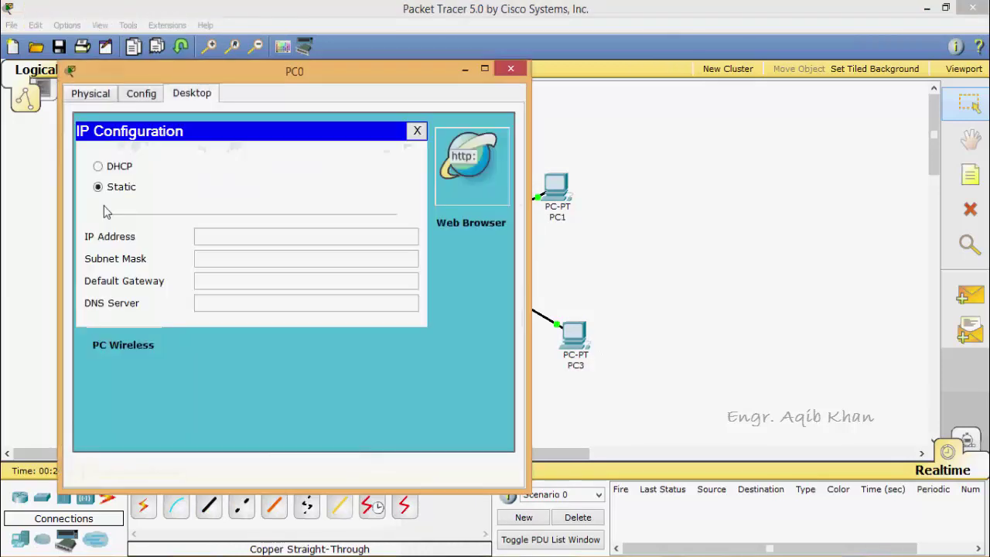
pyautogui.click(212, 237)
pyautogui.write('1')
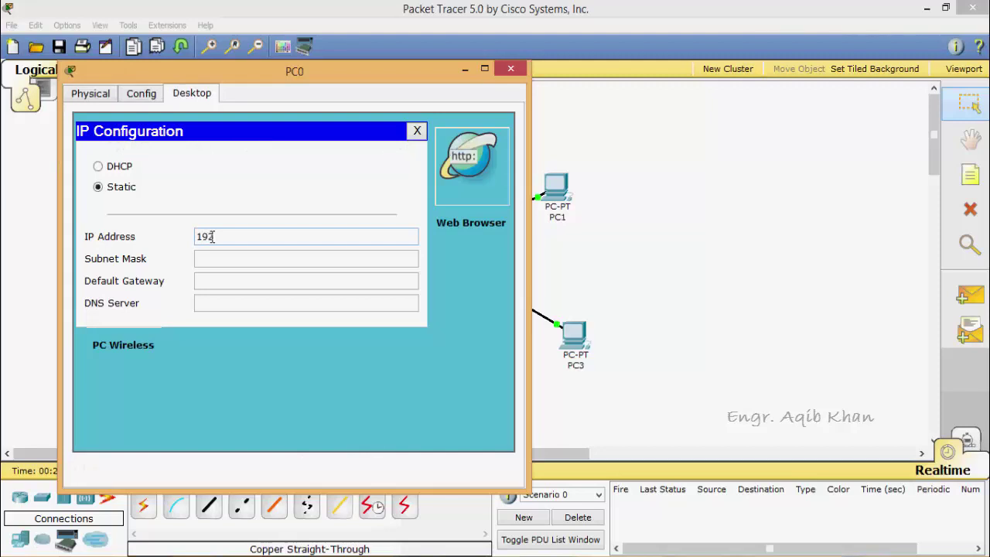
pyautogui.write('92.168.10.2')
pyautogui.click(262, 263)
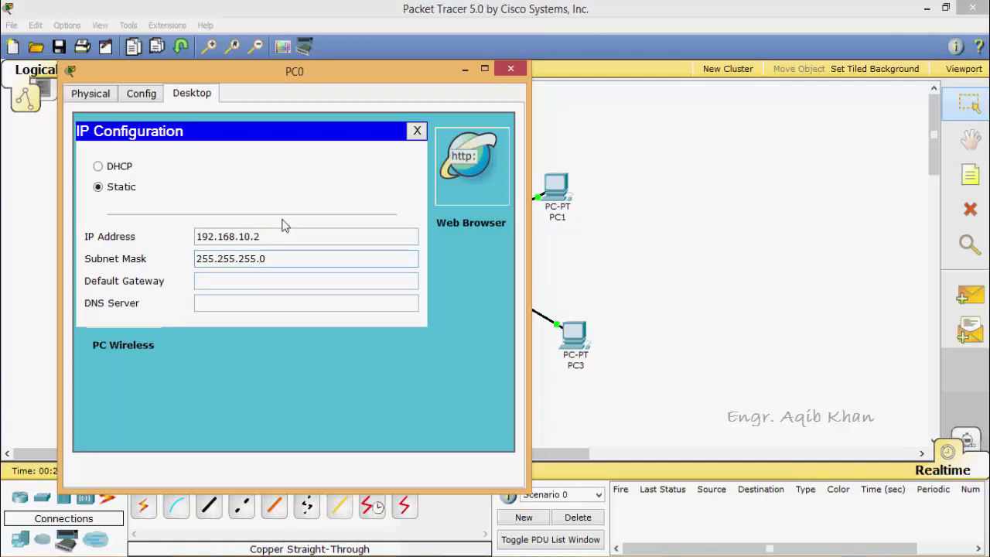
pyautogui.click(510, 69)
# - Enter a static IP address in PC1's IP configuration and close its window
pyautogui.click(557, 187)
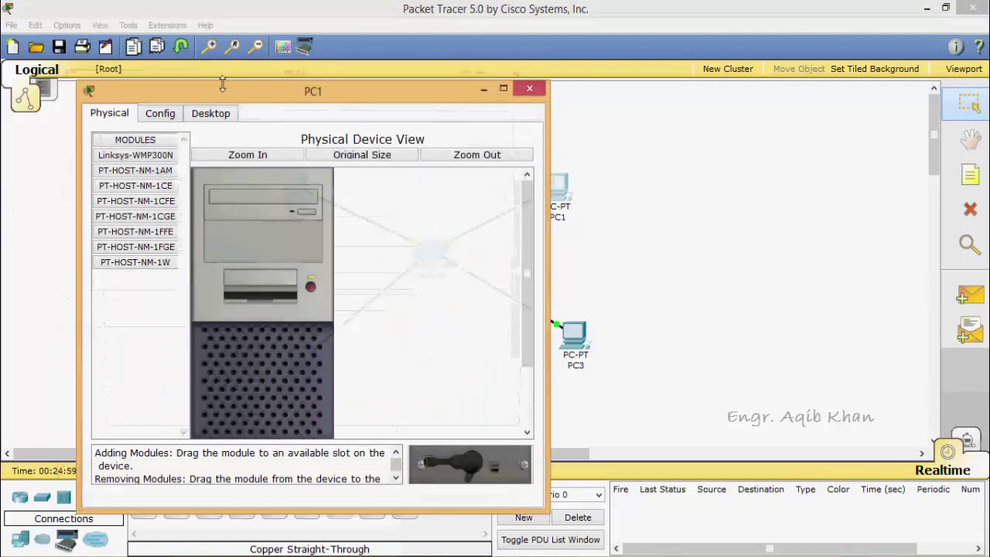
pyautogui.click(219, 116)
pyautogui.click(157, 197)
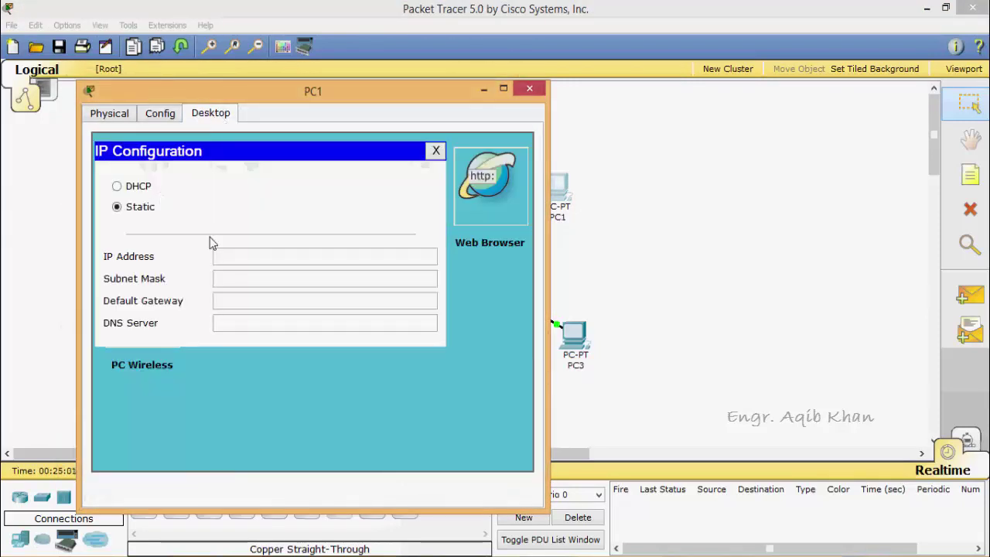
pyautogui.write('192.96')
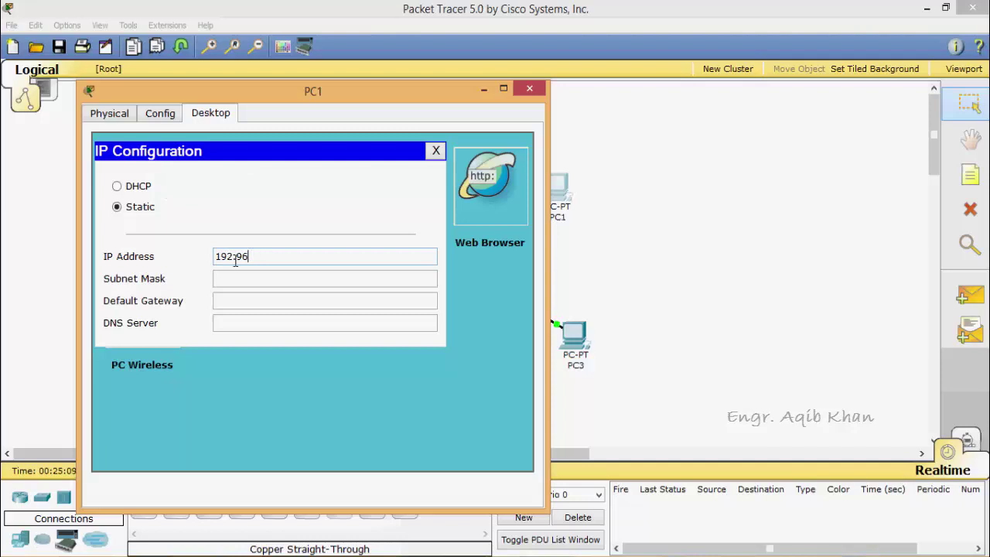
pyautogui.press('BackSpace')
pyautogui.press('BackSpace')
pyautogui.write('16')
pyautogui.click(529, 88)
# - Give PC2 the static IP address 192.168.20.2 and close its window
pyautogui.click(308, 354)
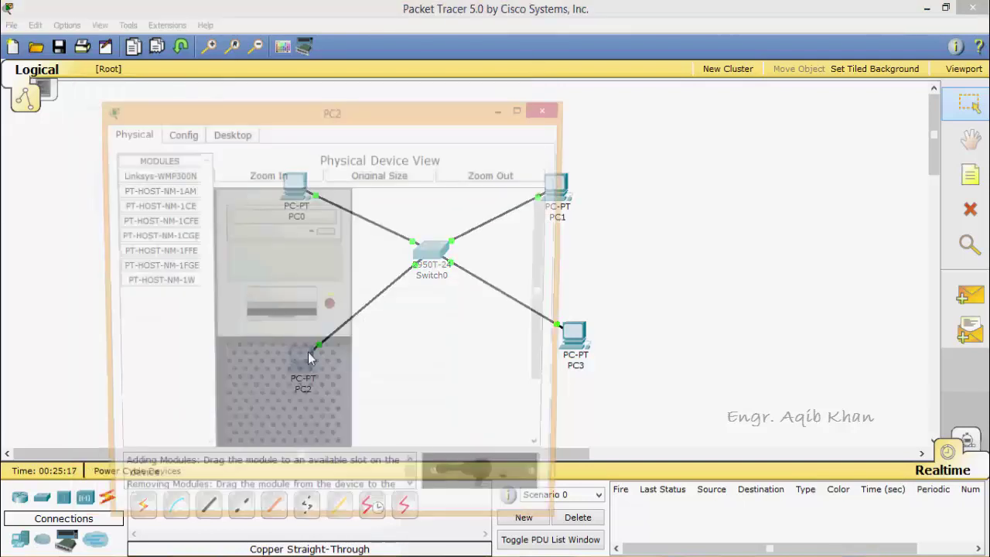
pyautogui.click(230, 135)
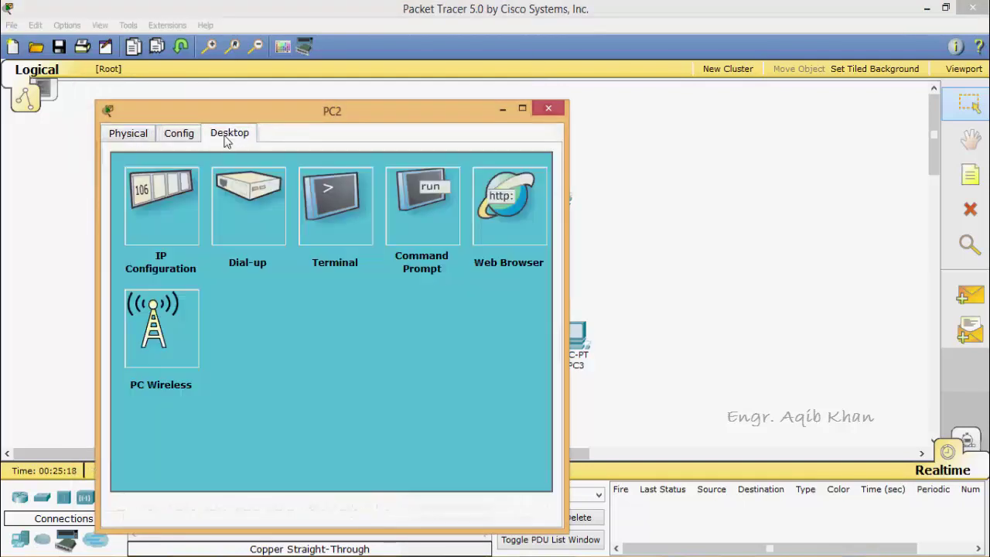
pyautogui.click(166, 202)
pyautogui.click(260, 274)
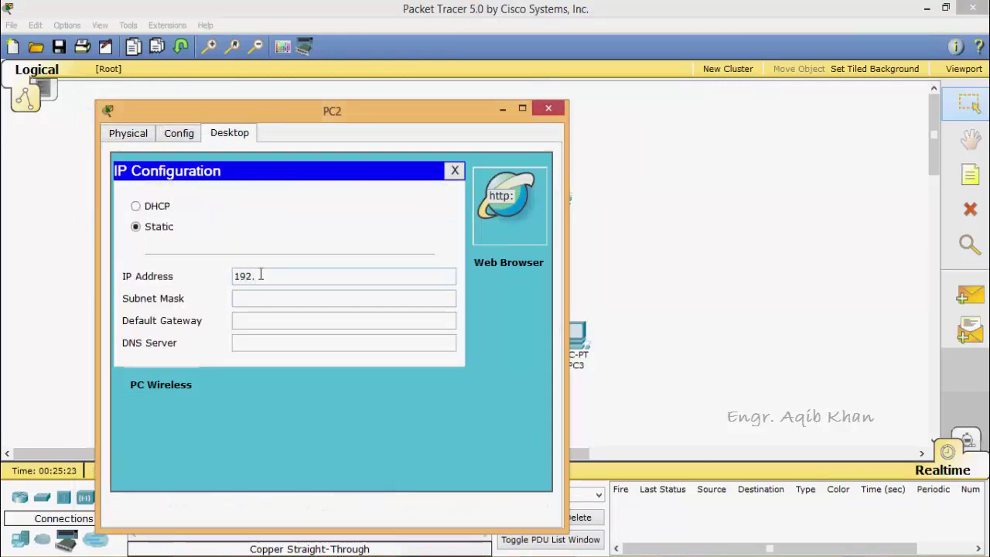
pyautogui.write('192.168.20.2')
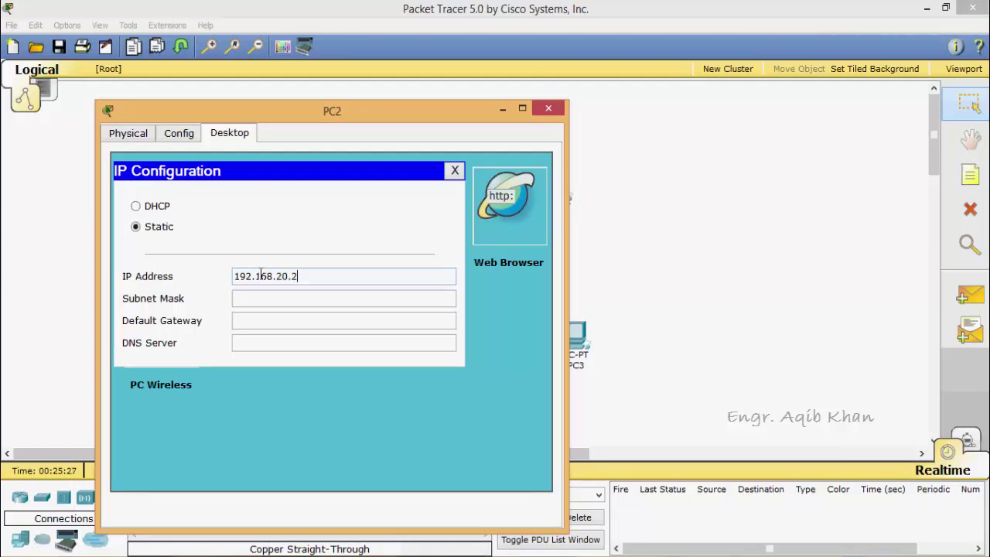
pyautogui.moveTo(314, 274); pyautogui.dragTo(215, 283)
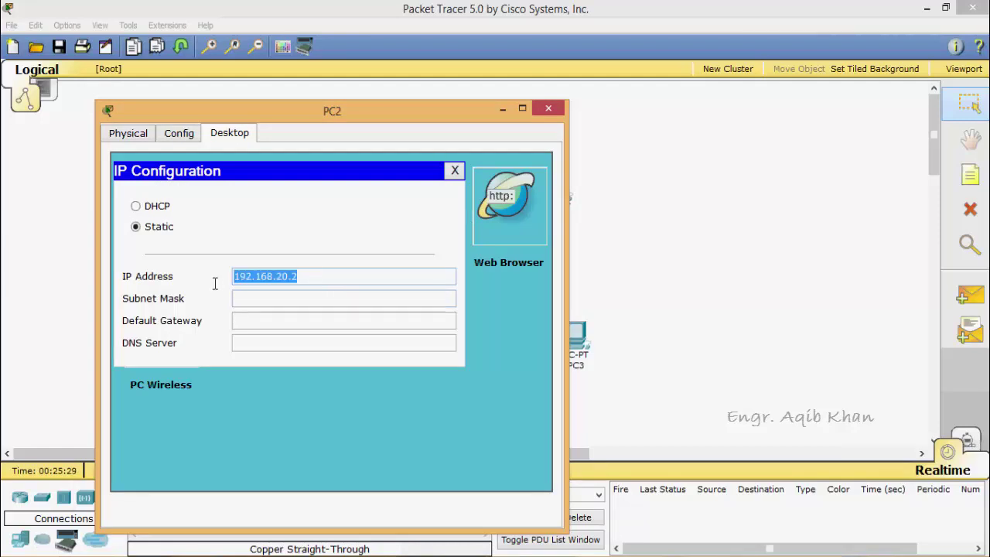
pyautogui.click(546, 111)
# - Give PC3 the static IP address 192.168.20.3 with subnet mask 255.255.255.0 and close its window
pyautogui.click(575, 336)
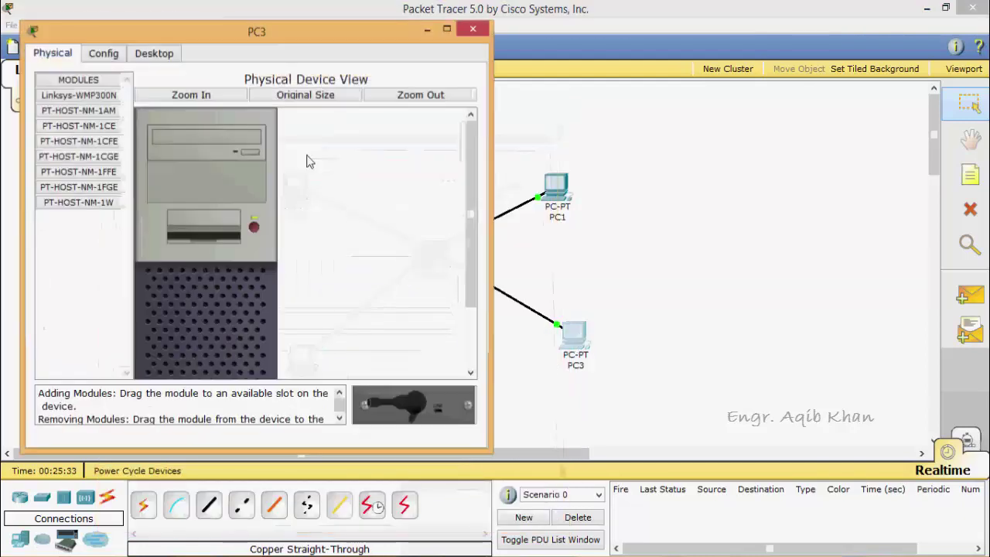
pyautogui.click(164, 54)
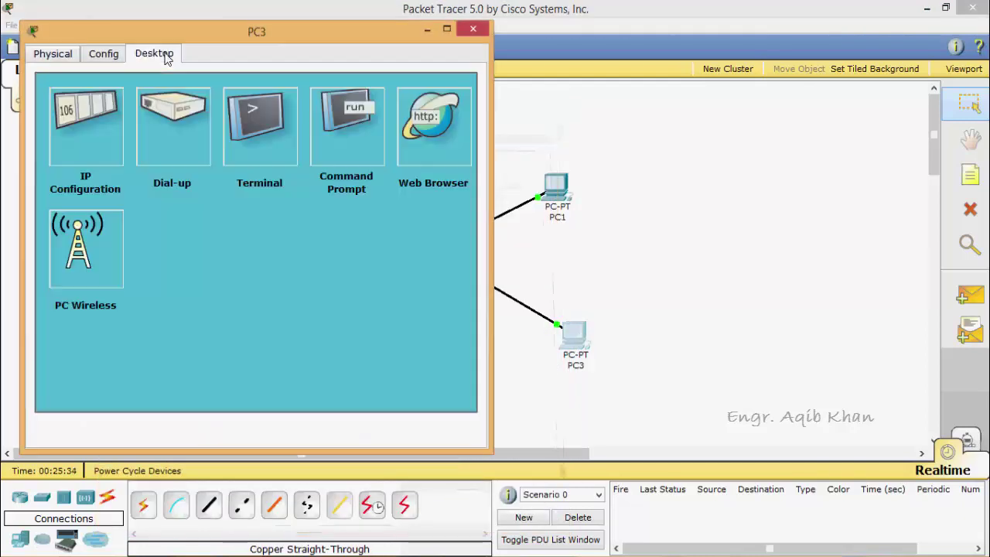
pyautogui.click(80, 127)
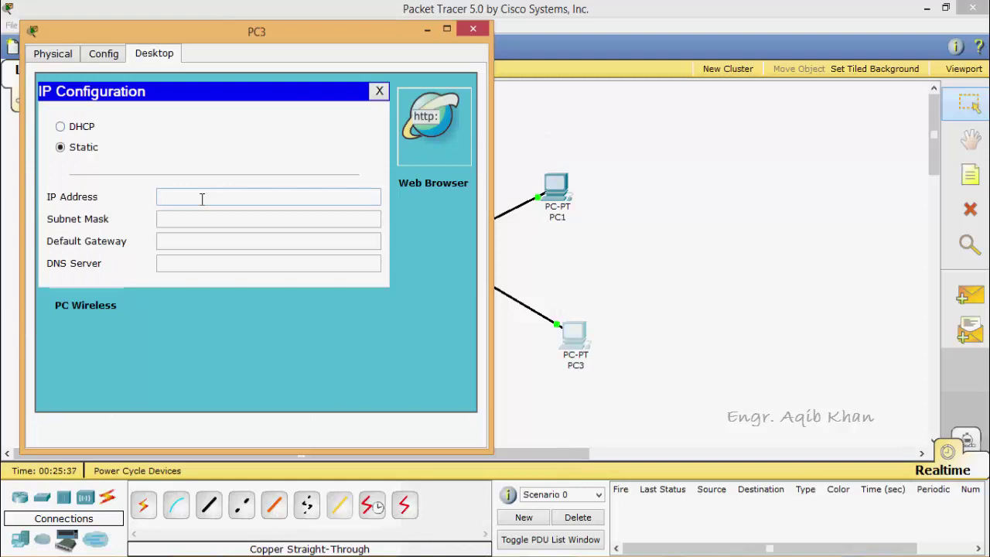
pyautogui.write('192.168.10.2')
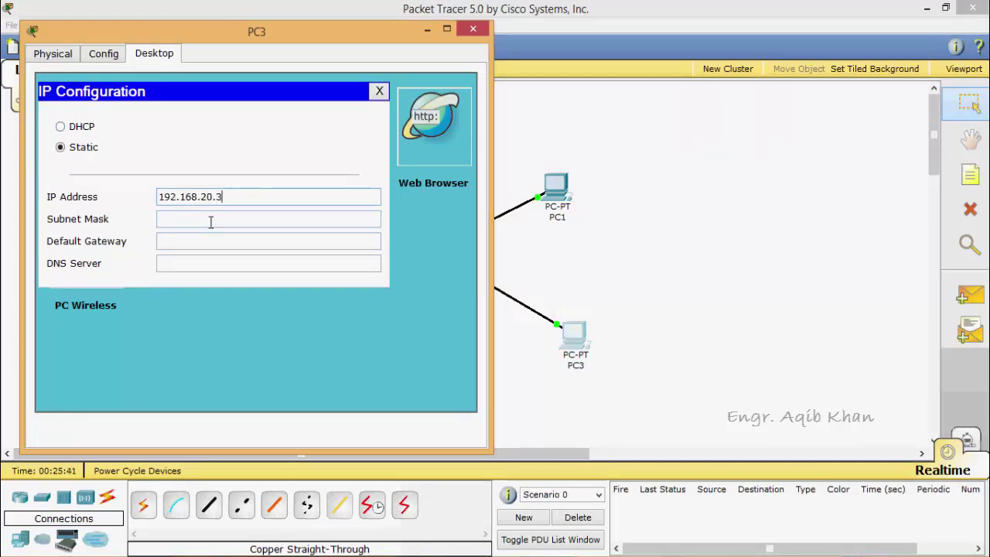
pyautogui.click(210, 222)
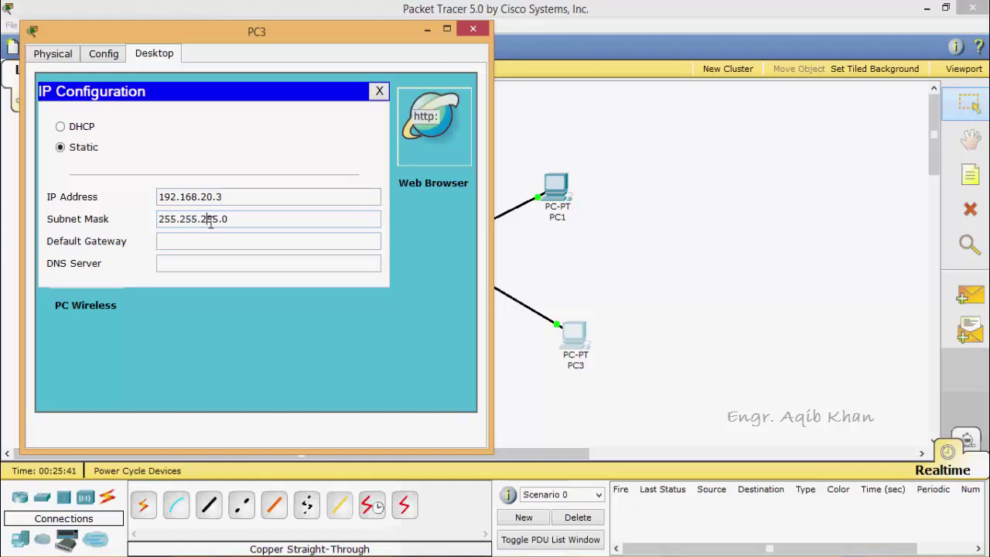
pyautogui.click(475, 30)
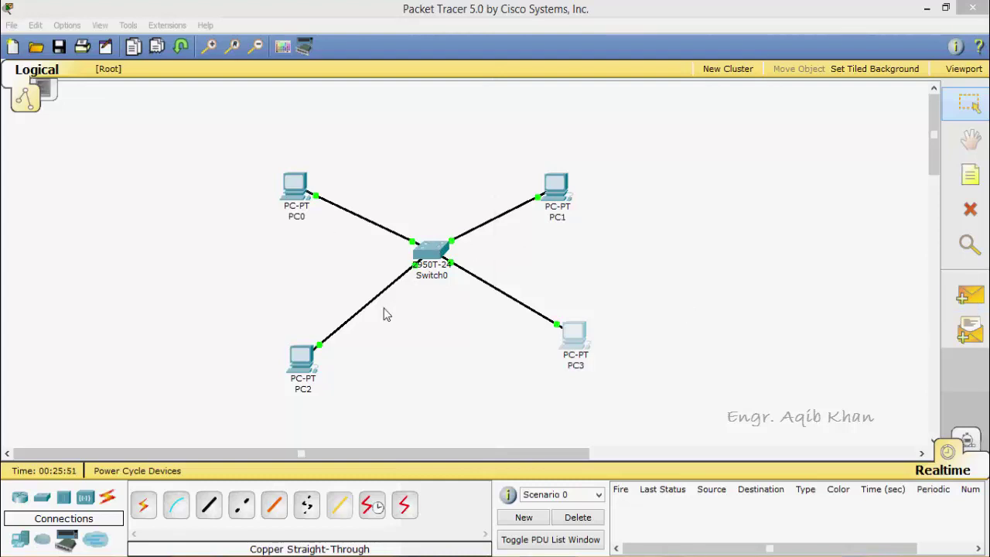
# - Connect Switch0's Console port to PC0 with a console cable
pyautogui.click(177, 505)
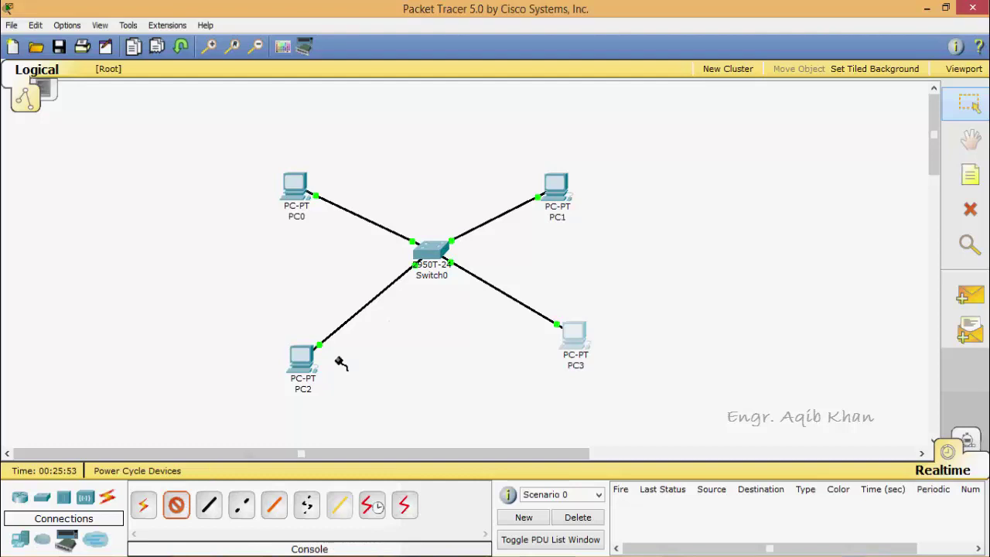
pyautogui.click(436, 247)
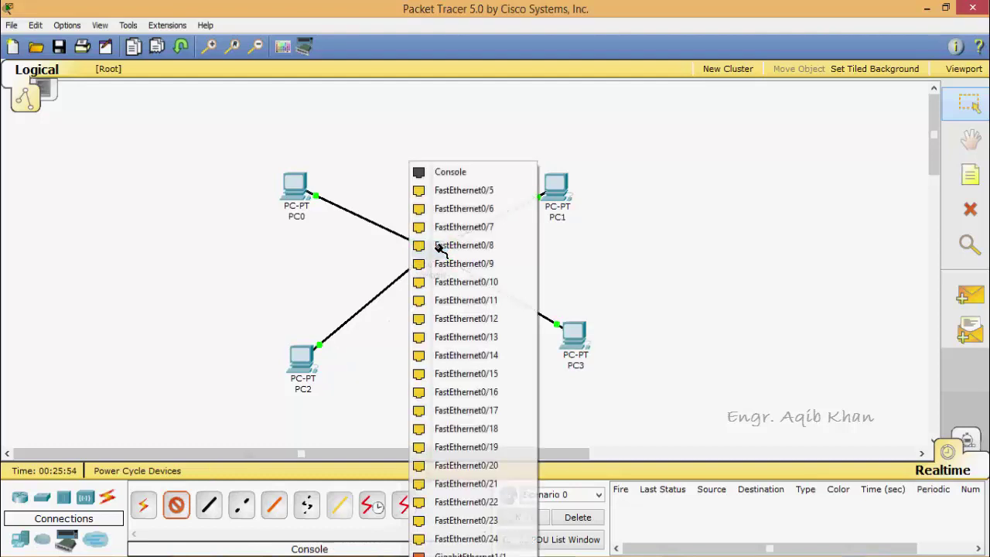
pyautogui.click(455, 173)
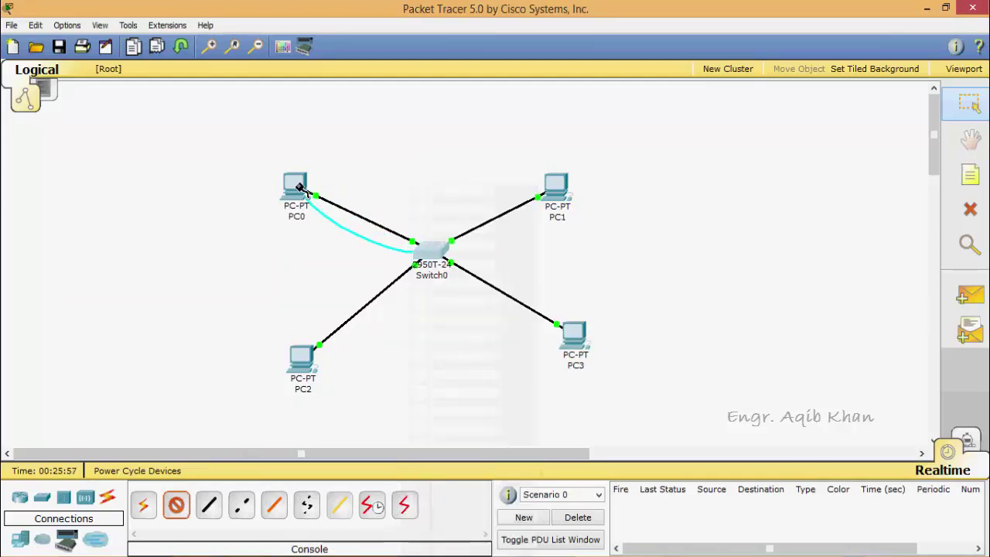
pyautogui.click(301, 190)
pyautogui.click(334, 188)
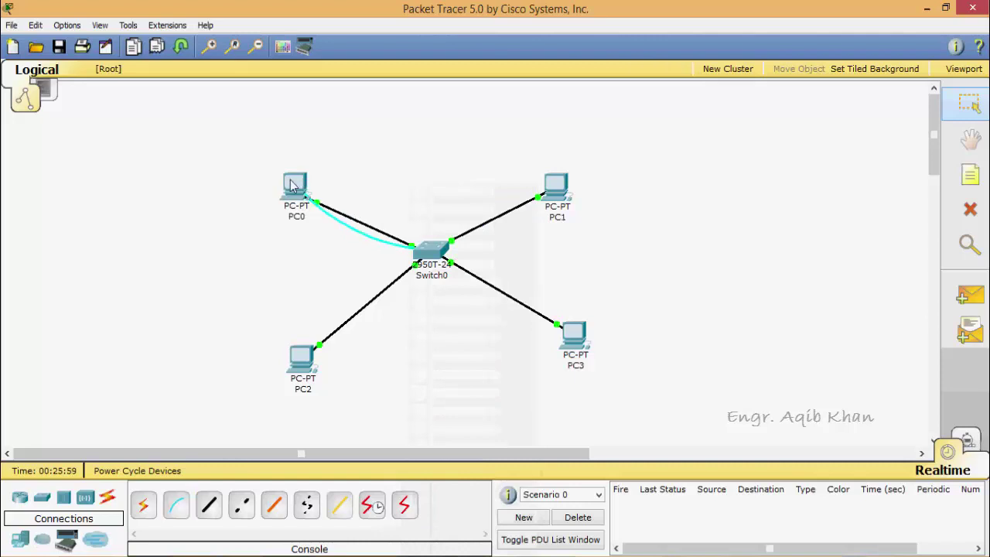
# - Start a terminal session to the switch from PC0 with the default port settings and enter privileged mode with enable
pyautogui.click(290, 187)
pyautogui.click(265, 130)
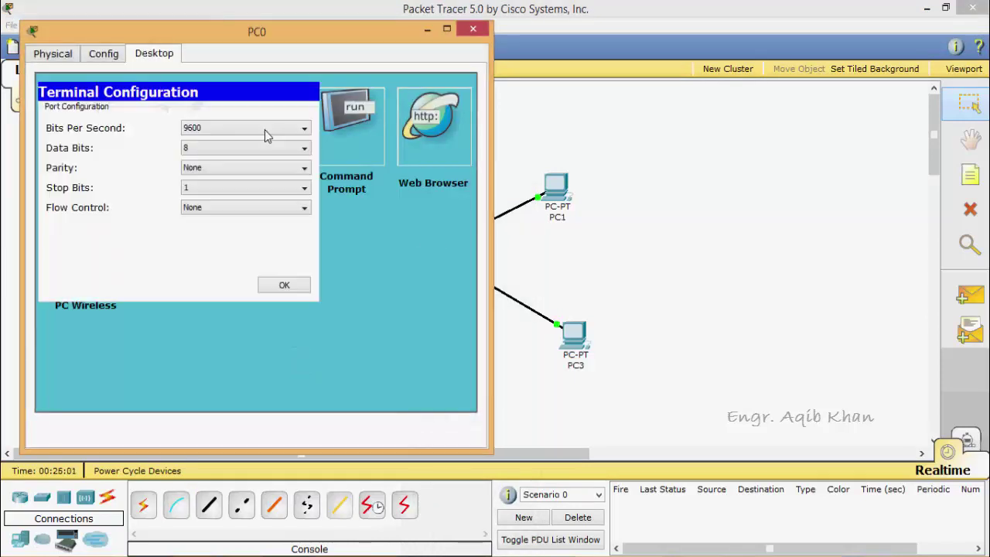
pyautogui.click(287, 286)
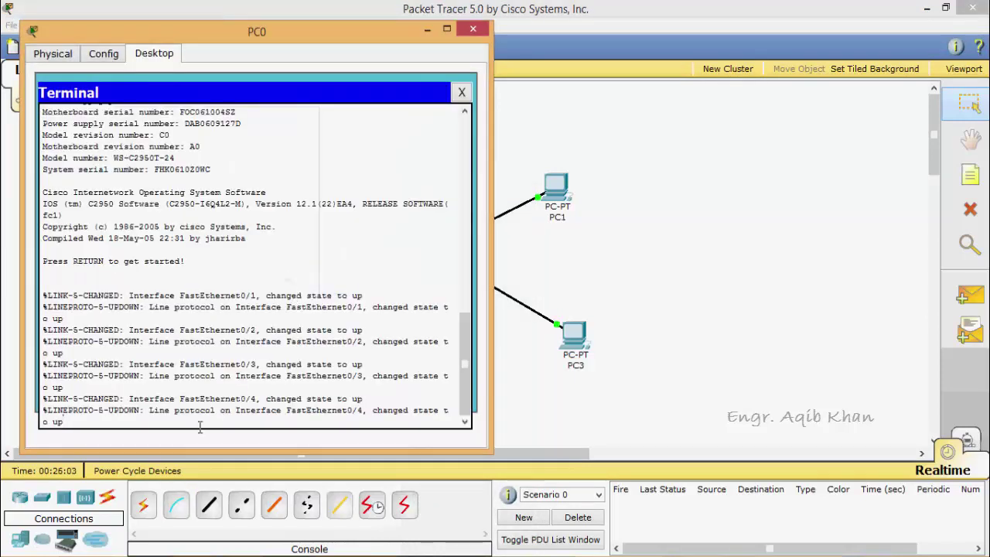
pyautogui.press('Return')
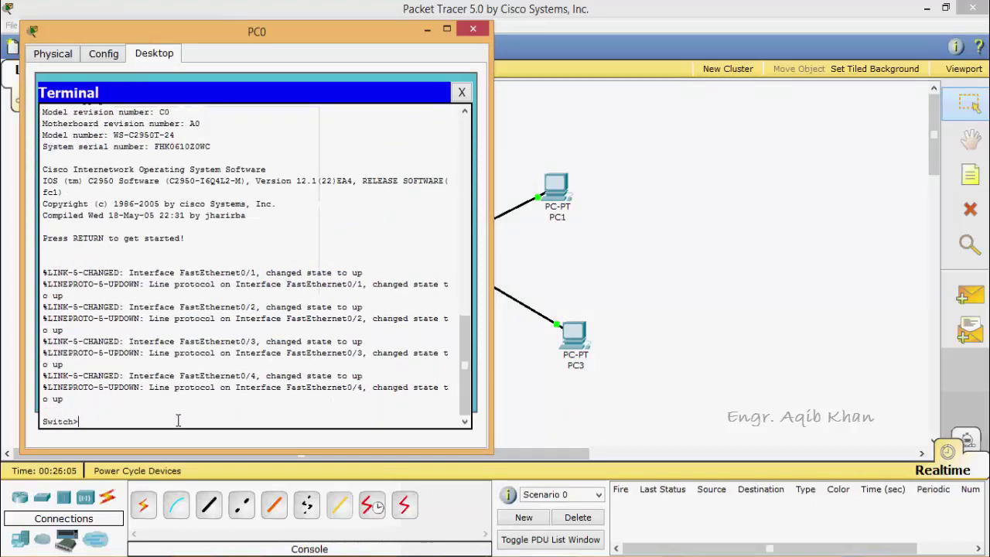
pyautogui.write('enab')
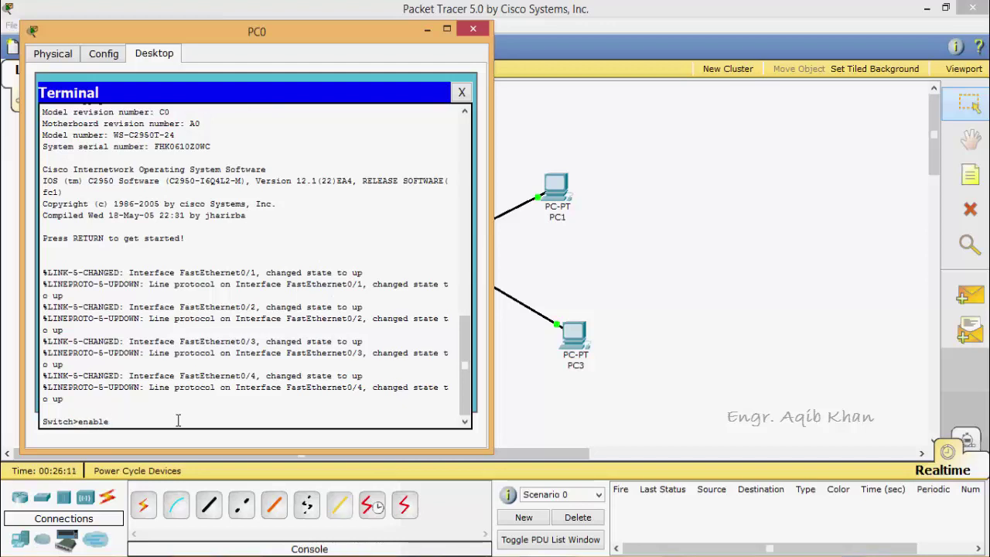
pyautogui.write('le')
pyautogui.press('Return')
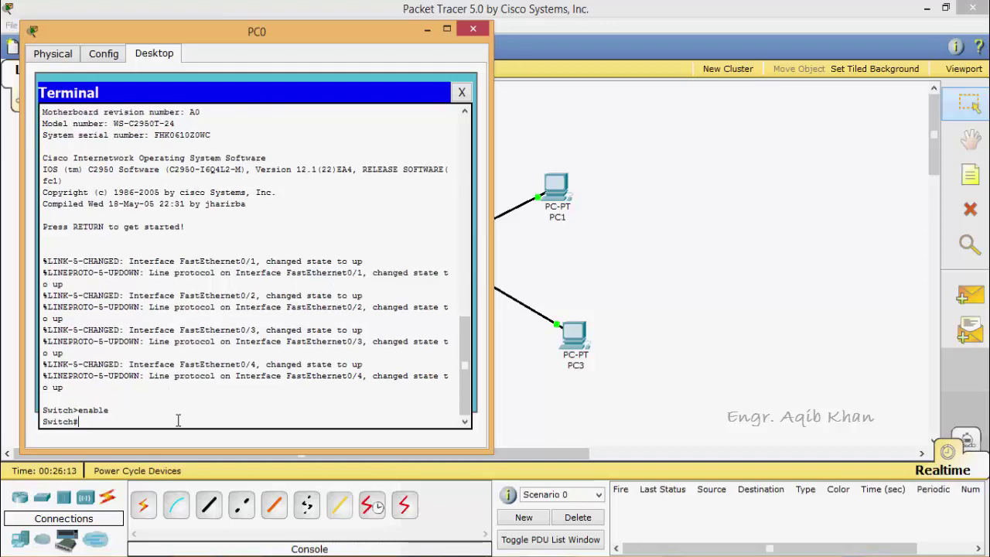
# - In the switch's VLAN database, create VLAN 2 named A and VLAN 3 named B, and close PC0's window
pyautogui.press('BackSpace')
pyautogui.write('vlan databas')
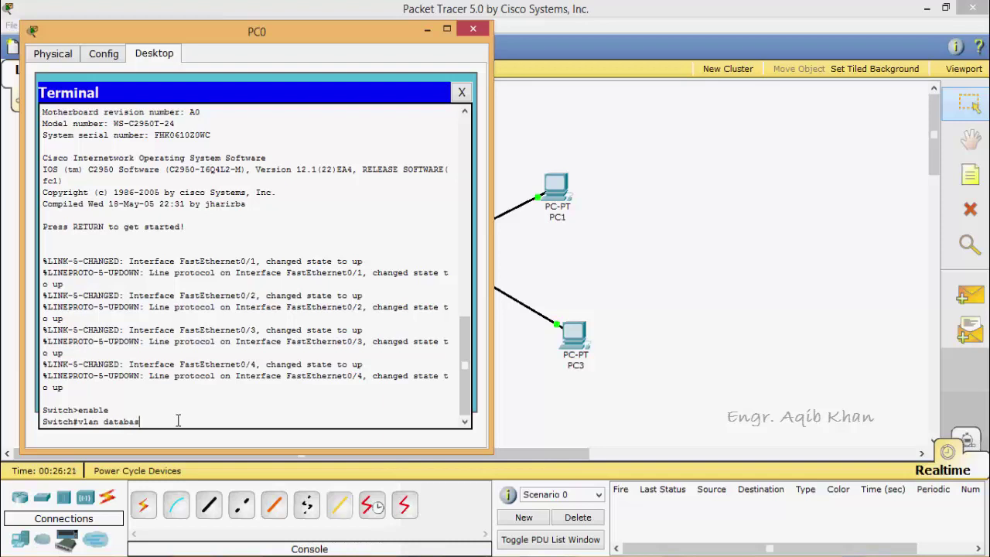
pyautogui.write('e')
pyautogui.press('Return')
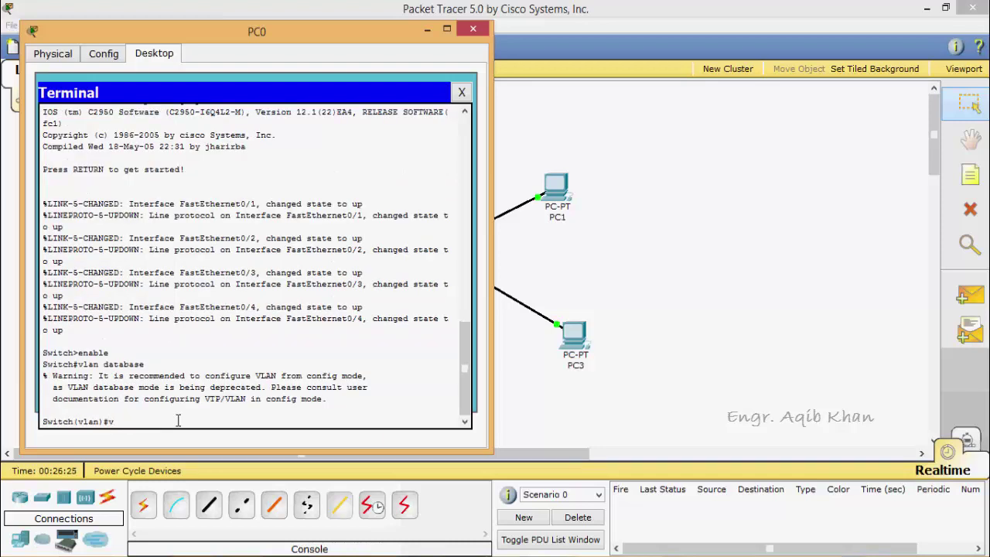
pyautogui.write('lan 2 name A')
pyautogui.press('Return')
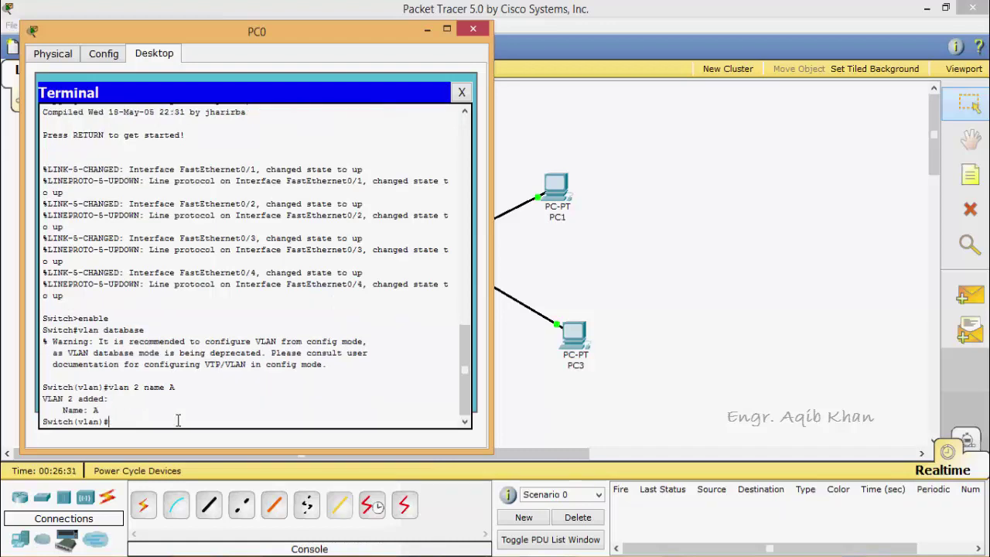
pyautogui.write('vlan 3 name B')
pyautogui.press('Return')
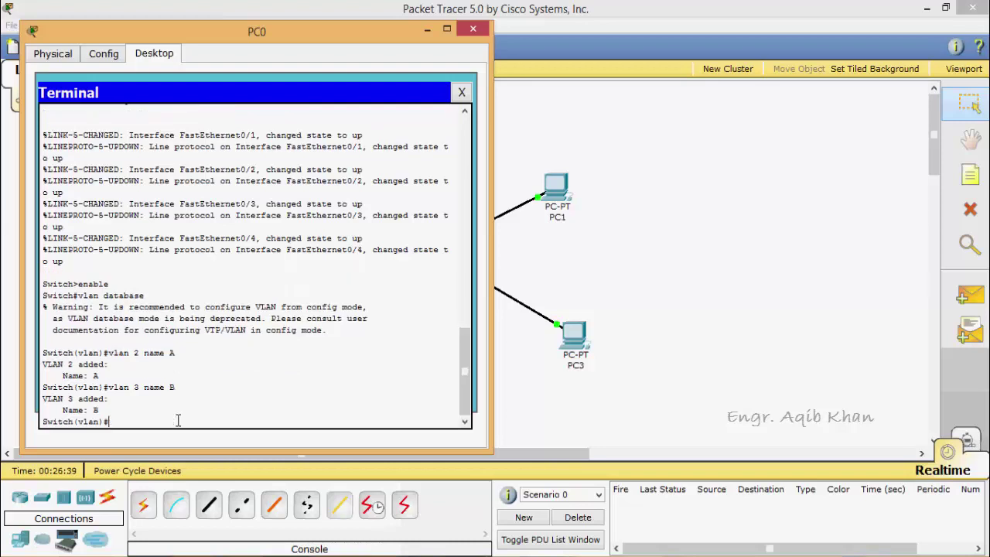
pyautogui.click(472, 28)
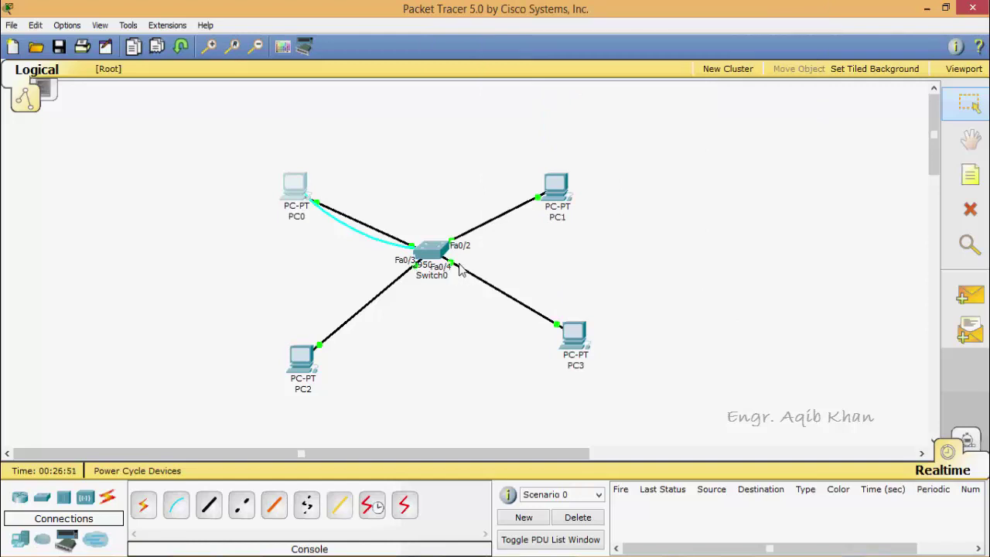
# - Reopen PC0's terminal, exit the VLAN database, and enter global configuration mode with configure terminal
pyautogui.click(298, 191)
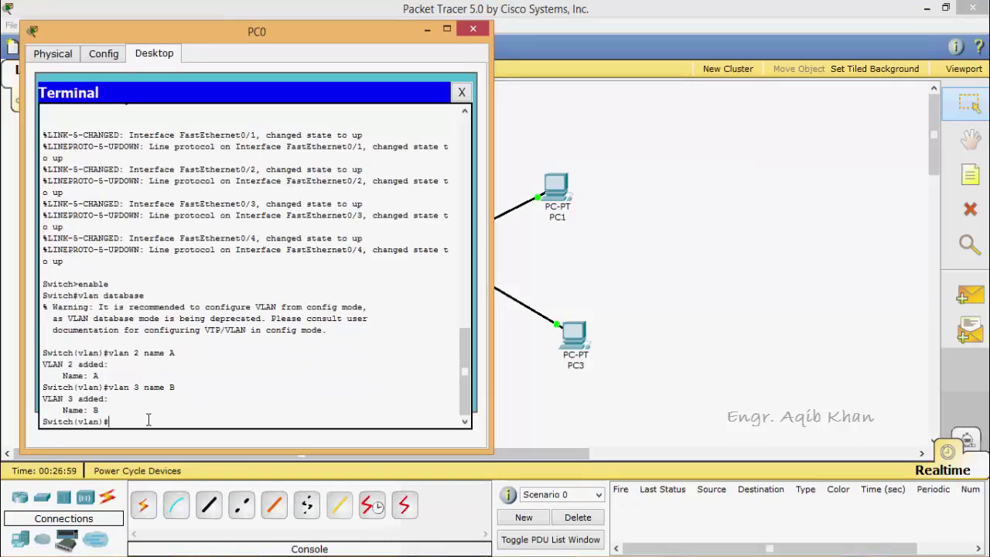
pyautogui.write('exit')
pyautogui.press('Return')
pyautogui.write('con')
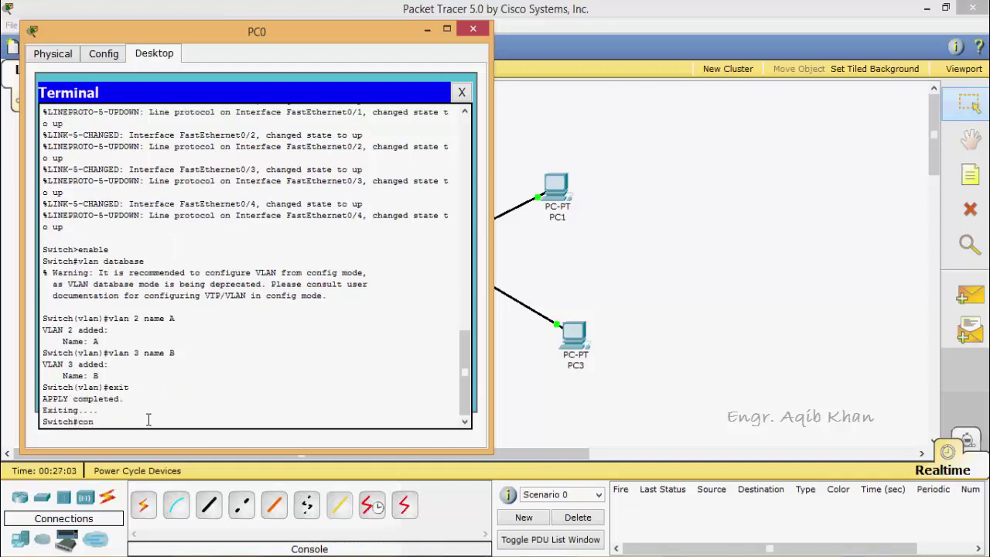
pyautogui.write('figure terminal')
pyautogui.press('Return')
# - Enter configuration of interface fastethernet0/1 and set its switchport mode to access
pyautogui.write('in')
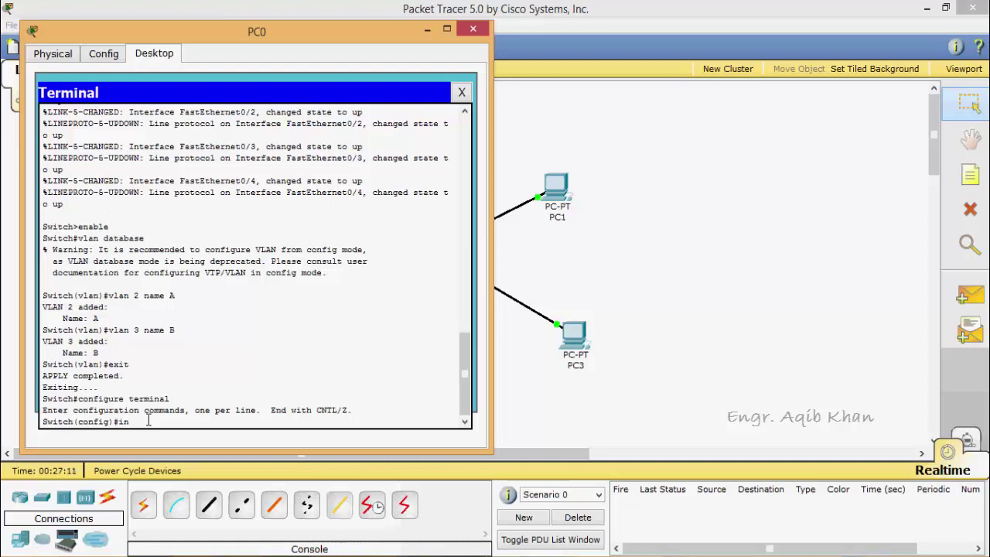
pyautogui.write('terface fastethernet')
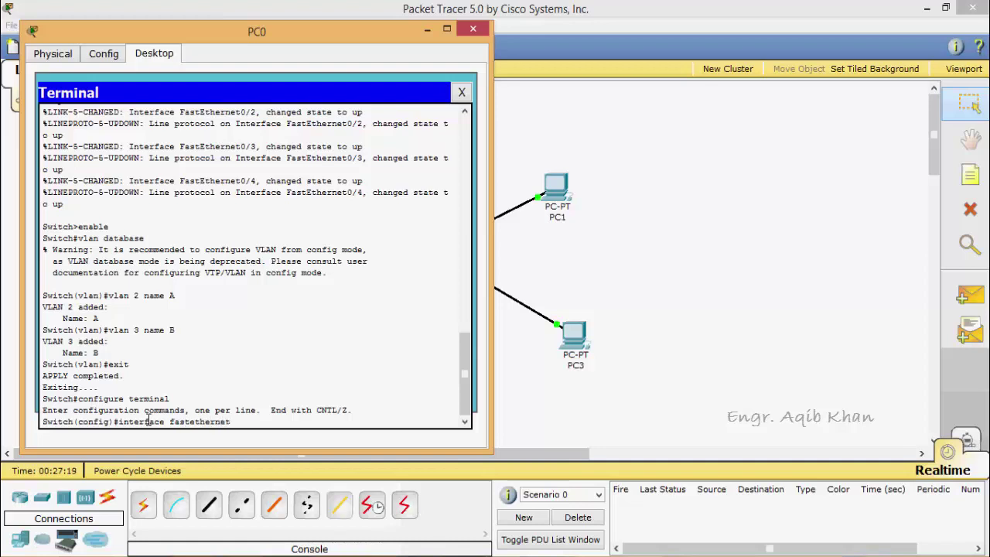
pyautogui.write('0/1')
pyautogui.press('Return')
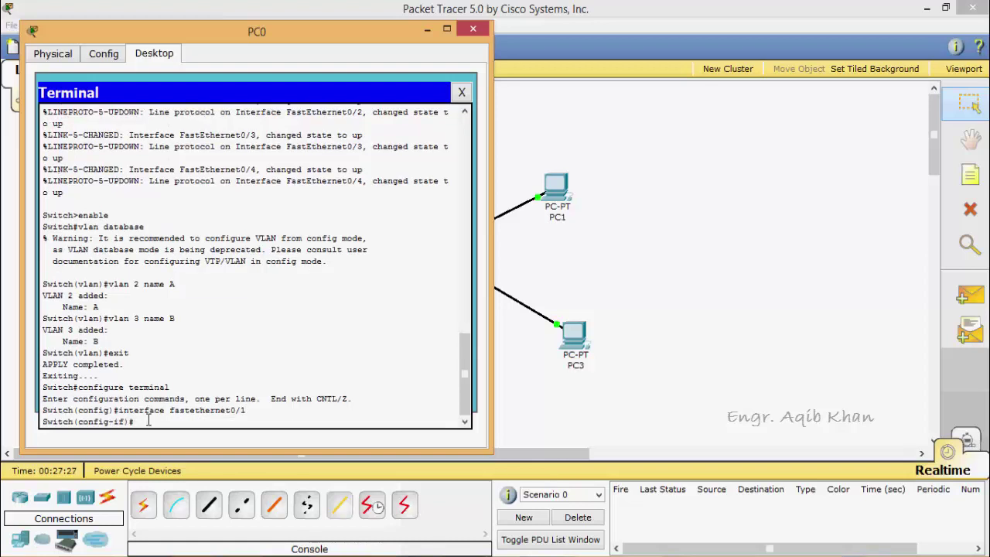
pyautogui.write('switchport mode access')
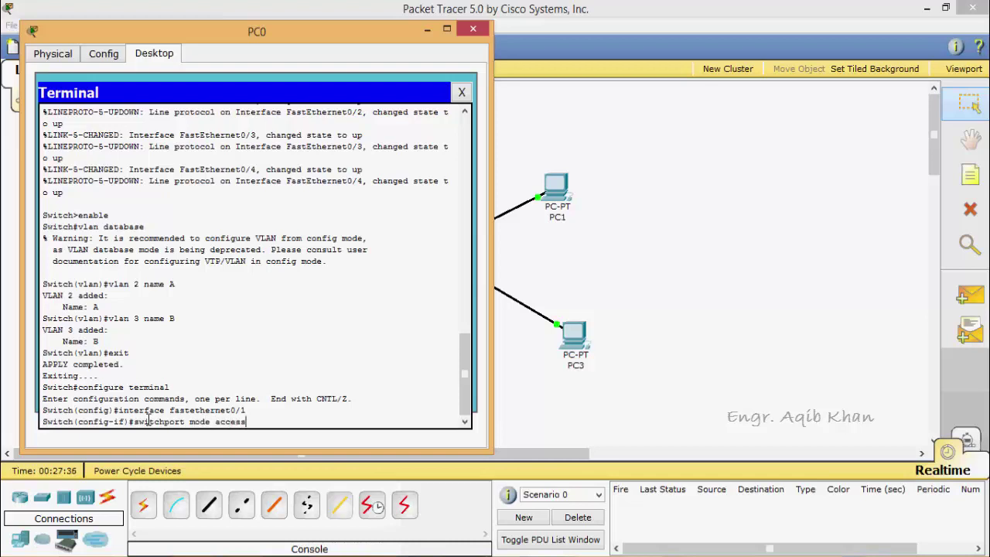
pyautogui.press('Return')
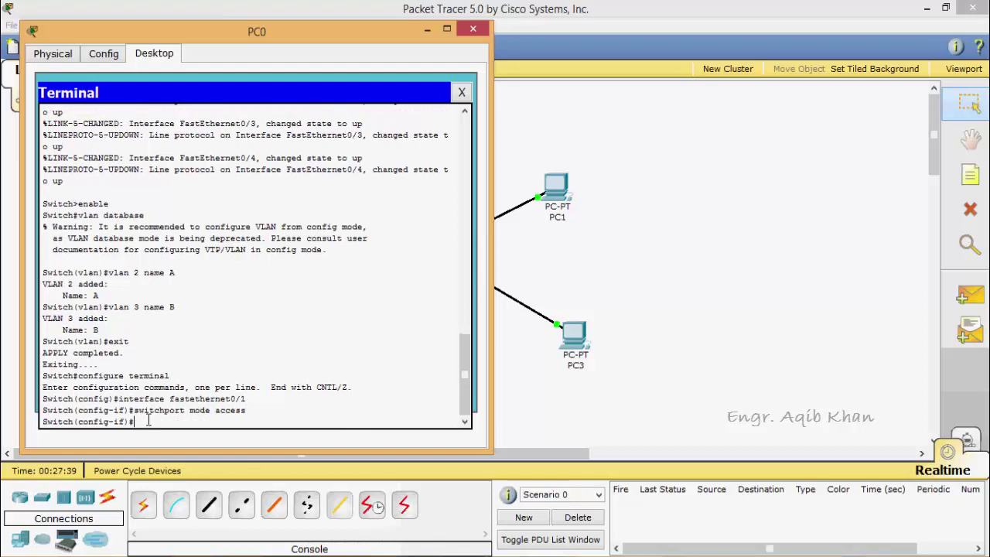
# - Assign interface fastethernet0/1 to VLAN 2 with switchport access vlan 2 and exit interface configuration
pyautogui.press('Up')
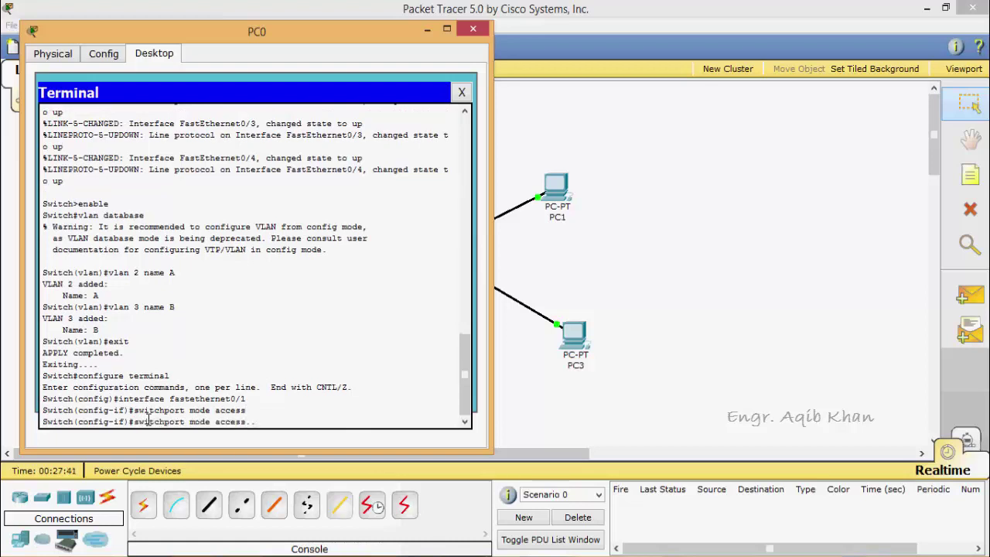
pyautogui.press('BackSpace')
pyautogui.press('BackSpace')
pyautogui.press('BackSpace')
pyautogui.press('BackSpace')
pyautogui.press('BackSpace')
pyautogui.press('BackSpace')
pyautogui.press('BackSpace')
pyautogui.press('BackSpace')
pyautogui.press('BackSpace')
pyautogui.press('BackSpace')
pyautogui.press('BackSpace')
pyautogui.write('access vlan 2')
pyautogui.press('Return')
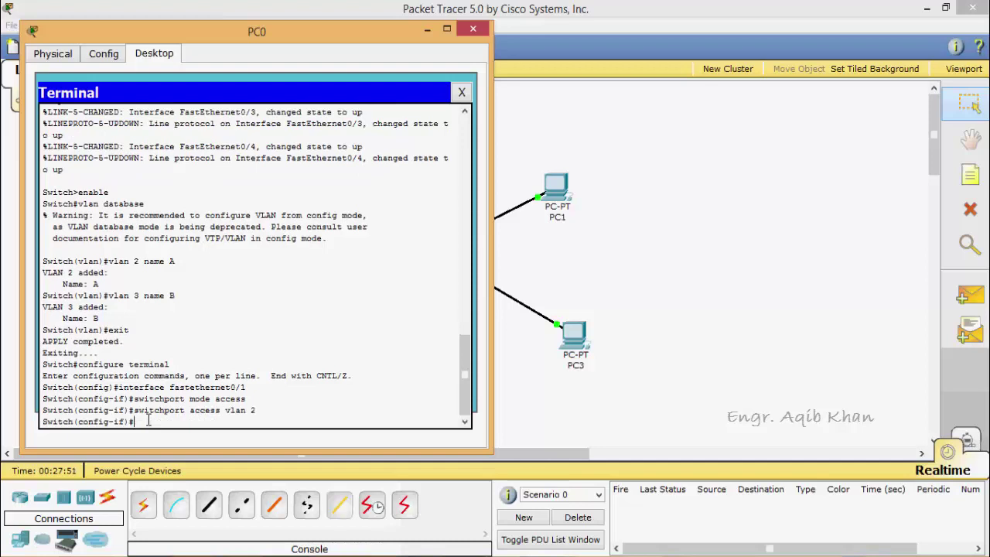
pyautogui.write('exit')
pyautogui.press('Return')
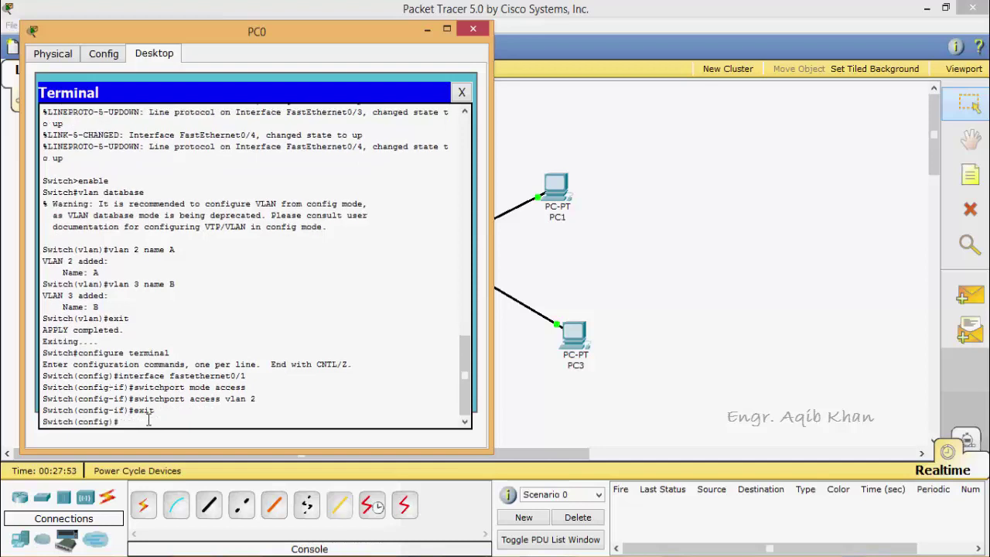
# - Enter configuration of interface fastethernet0/2 on the switch
pyautogui.press('Up')
pyautogui.press('Up')
pyautogui.press('Up')
pyautogui.press('Up')
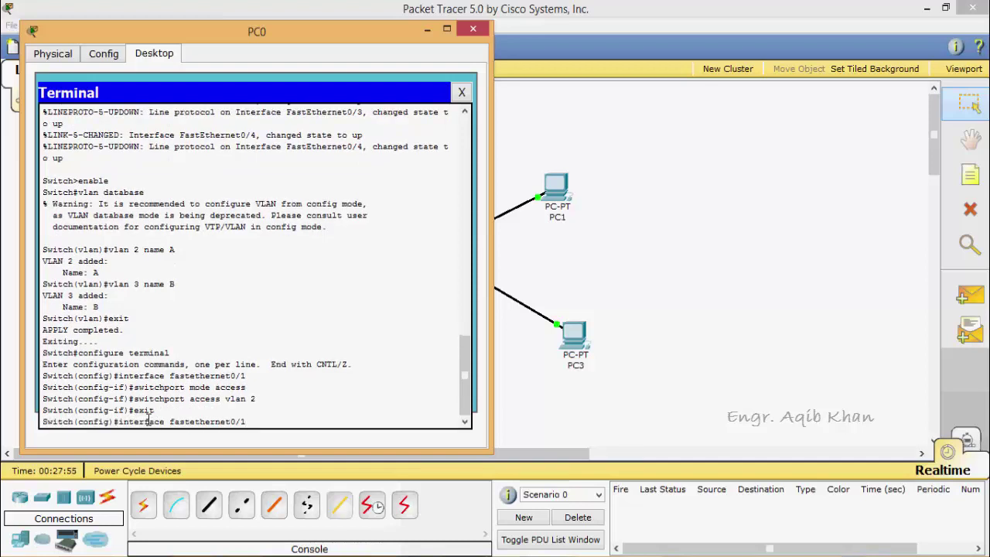
pyautogui.press('BackSpace')
pyautogui.write('2')
pyautogui.press('Return')
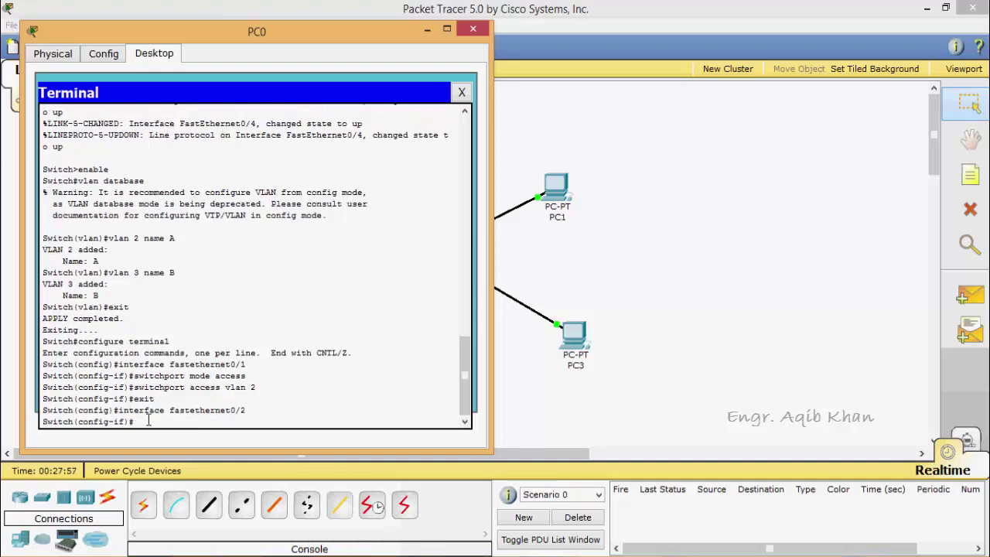
# - Set the switchport mode of interface fastethernet0/2 to access with switchport mode access
pyautogui.press('Up')
pyautogui.press('Up')
pyautogui.press('Up')
pyautogui.press('Up')
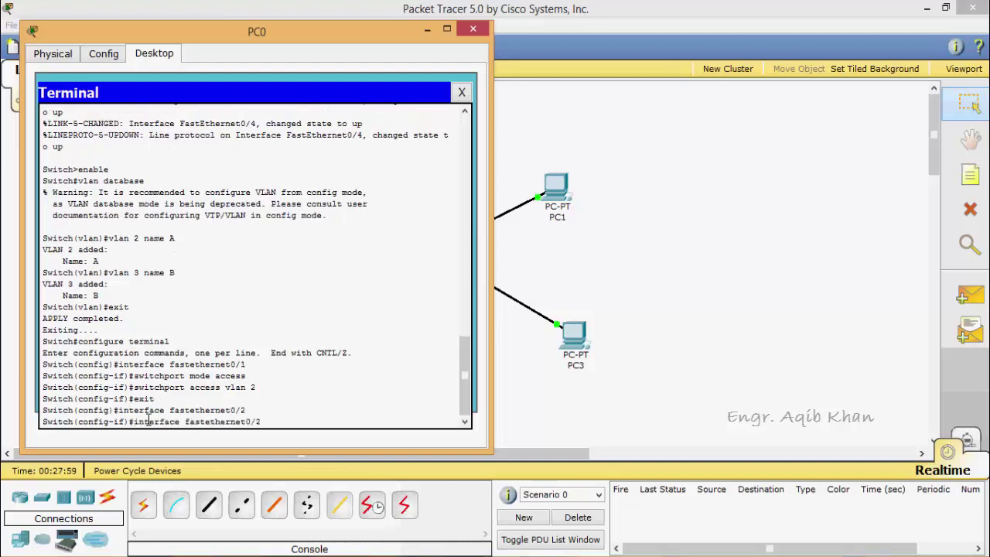
pyautogui.press('Return')
# - Assign interface fastethernet0/2 to VLAN 2 with switchport access vlan 2 and exit interface configuration
pyautogui.press('Up')
pyautogui.press('Up')
pyautogui.press('Up')
pyautogui.press('Up')
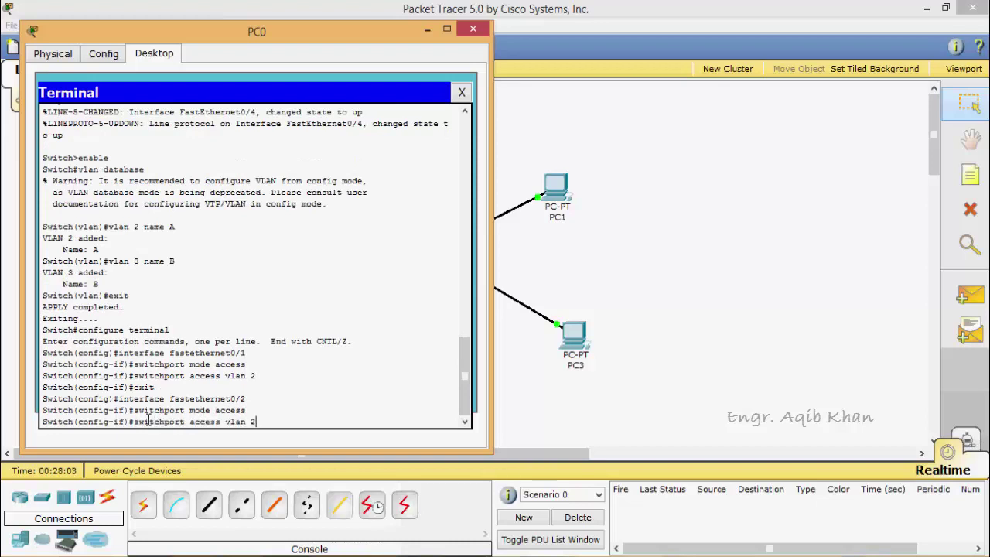
pyautogui.press('Return')
pyautogui.write('exit')
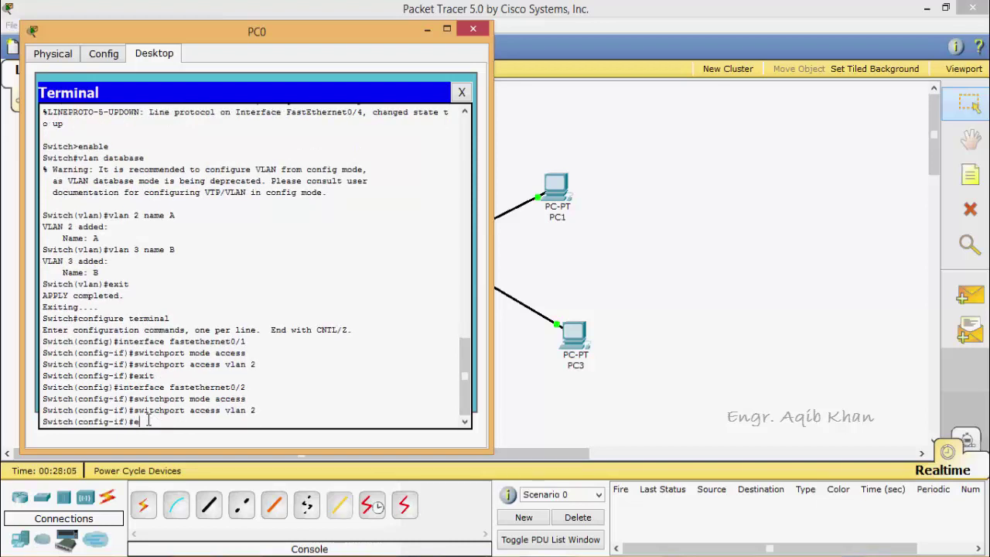
pyautogui.press('Return')
# - Enter configuration of interface fastethernet0/3 on the switch
pyautogui.press('Up')
pyautogui.press('Up')
pyautogui.press('Up')
pyautogui.press('Up')
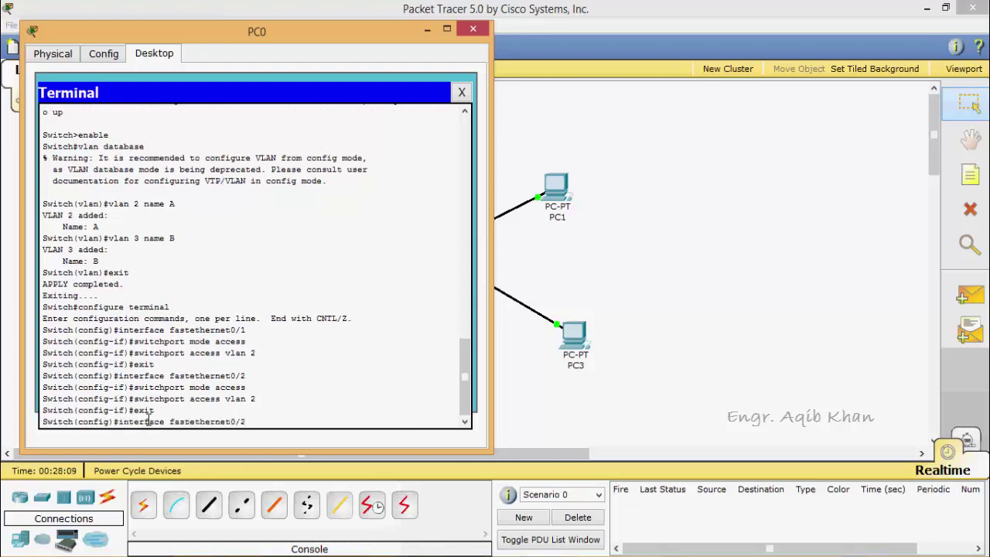
pyautogui.press('BackSpace')
pyautogui.write('3')
pyautogui.press('Return')
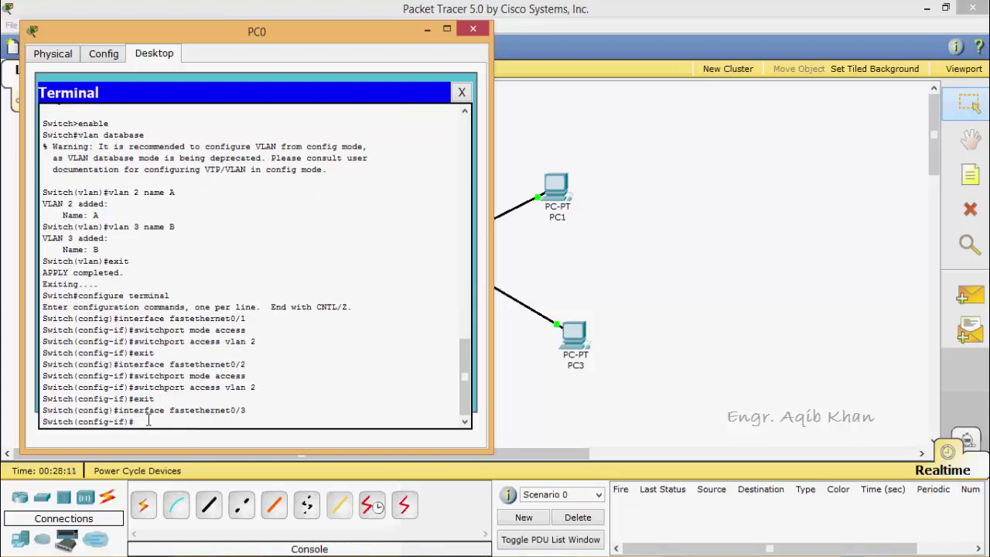
# - Set the switchport mode of interface fastethernet0/3 to access with switchport mode access
pyautogui.press('Up')
pyautogui.press('Up')
pyautogui.press('Up')
pyautogui.press('Up')
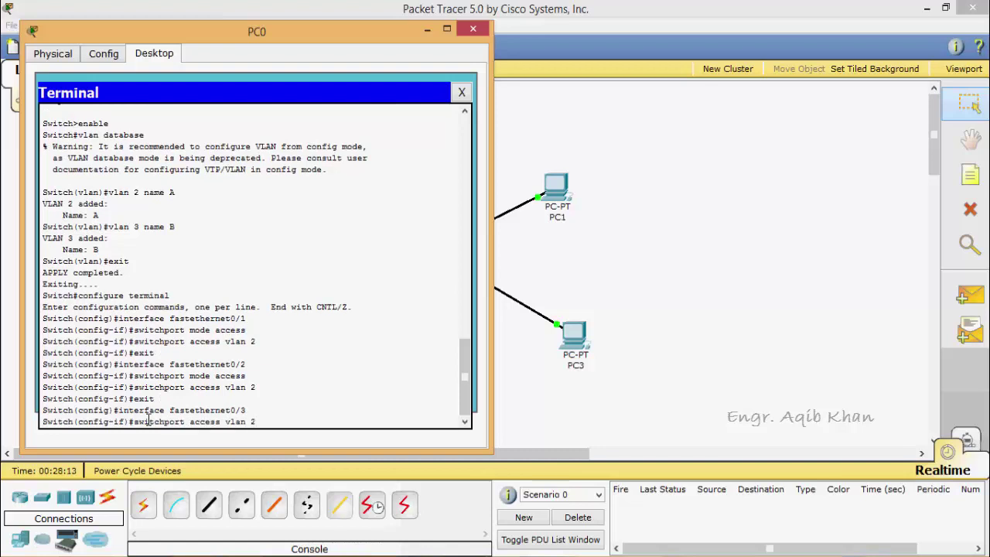
pyautogui.press('Return')
# - Assign interface fastethernet0/3 to VLAN 3 with switchport access vlan 3 and exit interface configuration
pyautogui.press('Up')
pyautogui.press('Up')
pyautogui.press('Up')
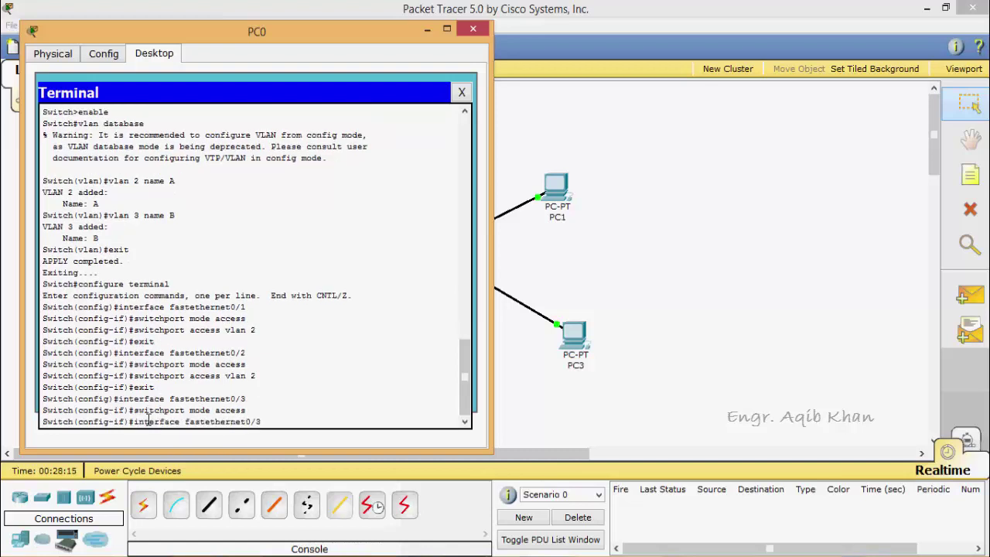
pyautogui.press('Up')
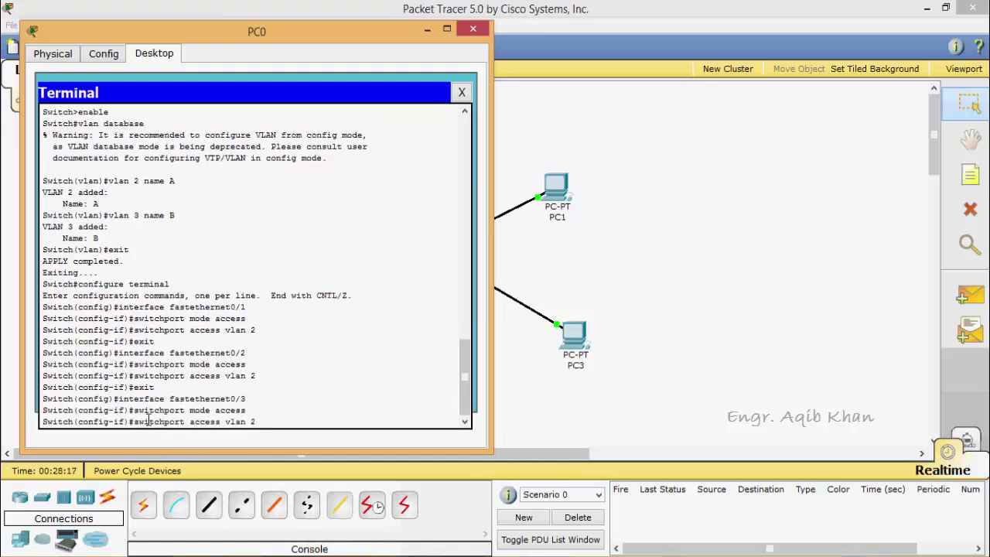
pyautogui.press('BackSpace')
pyautogui.write('3')
pyautogui.press('Return')
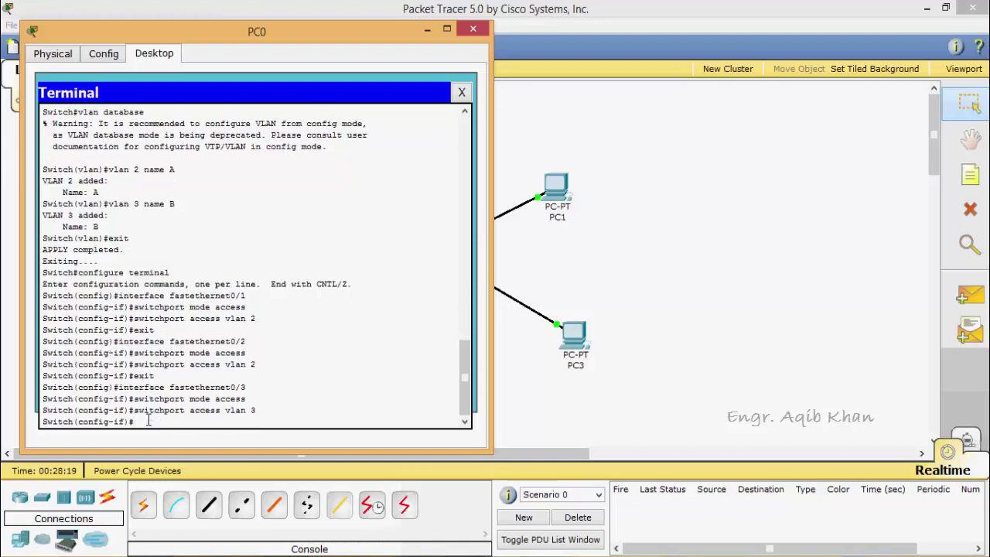
pyautogui.write('exit')
pyautogui.press('Return')
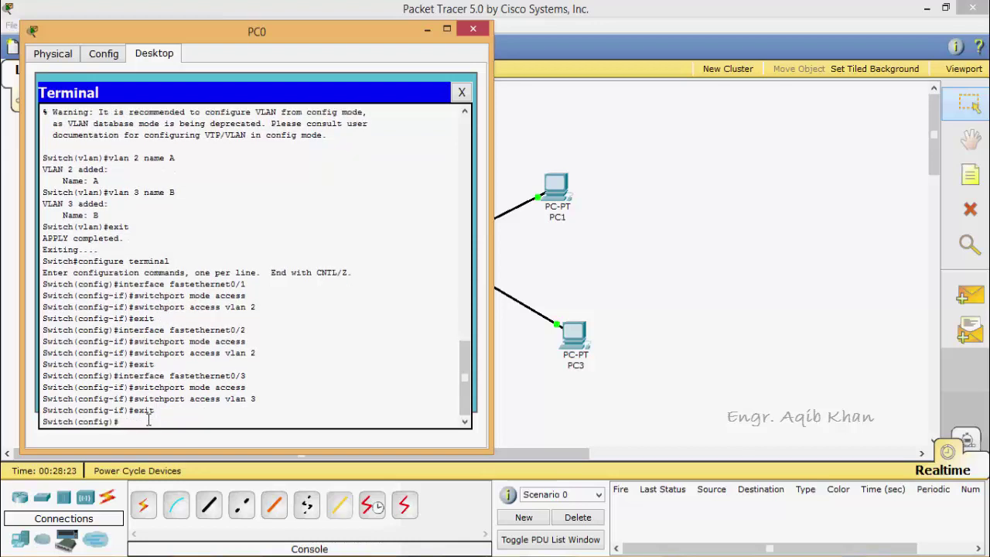
# - Enter configuration of interface fastethernet0/4 on the switch
pyautogui.write('switchport mode access')
pyautogui.press('Up')
pyautogui.press('Up')
pyautogui.press('Up')
pyautogui.press('Up')
pyautogui.press('Up')
pyautogui.press('Up')
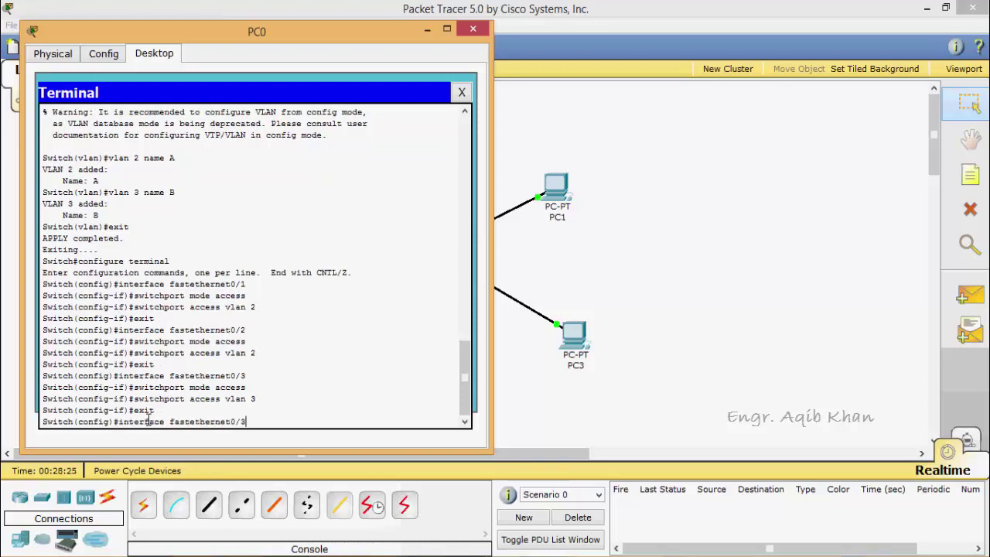
pyautogui.press('Up')
pyautogui.press('Up')
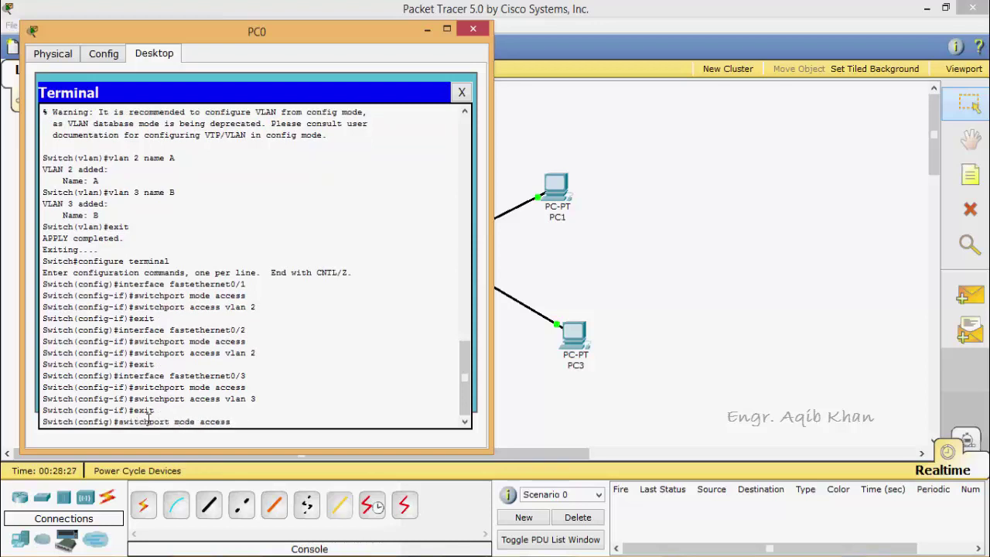
pyautogui.press('BackSpace')
pyautogui.write('4')
pyautogui.press('Return')
# - Set the switchport mode of interface fastethernet0/4 to access with switchport mode access
pyautogui.press('Up')
pyautogui.press('Up')
pyautogui.press('Up')
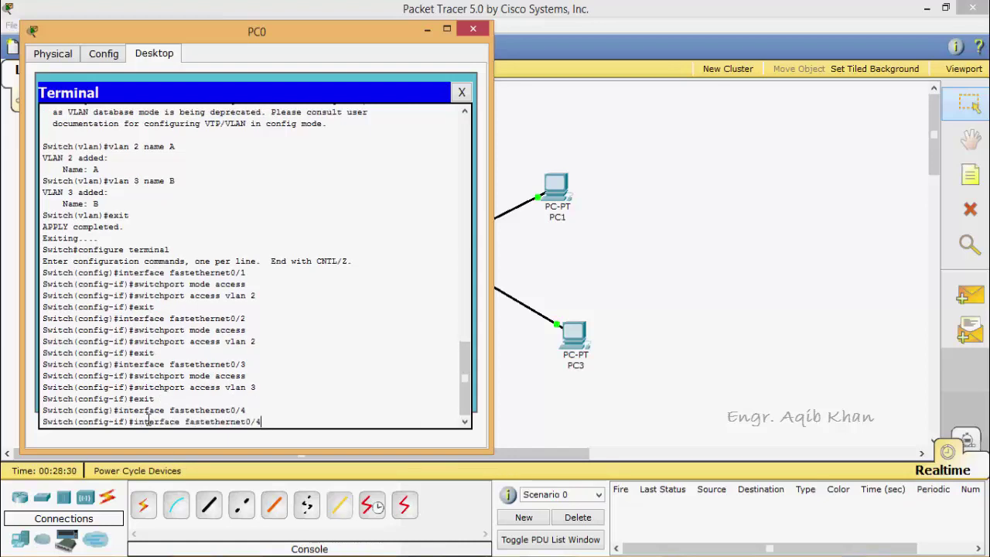
pyautogui.press('Up')
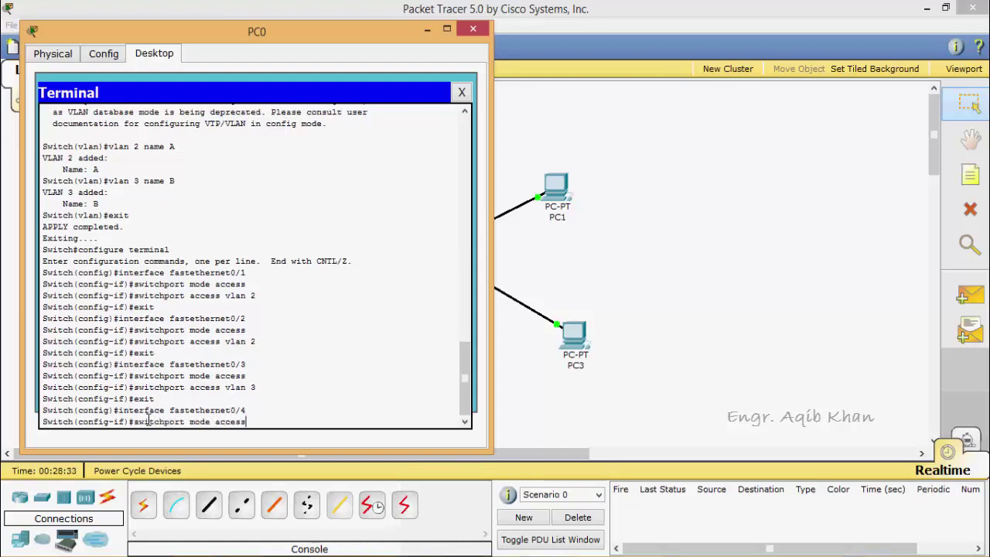
pyautogui.press('Return')
# - Assign interface fastethernet0/4 to VLAN 3 with switchport access vlan 3 and exit interface configuration
pyautogui.press('Up')
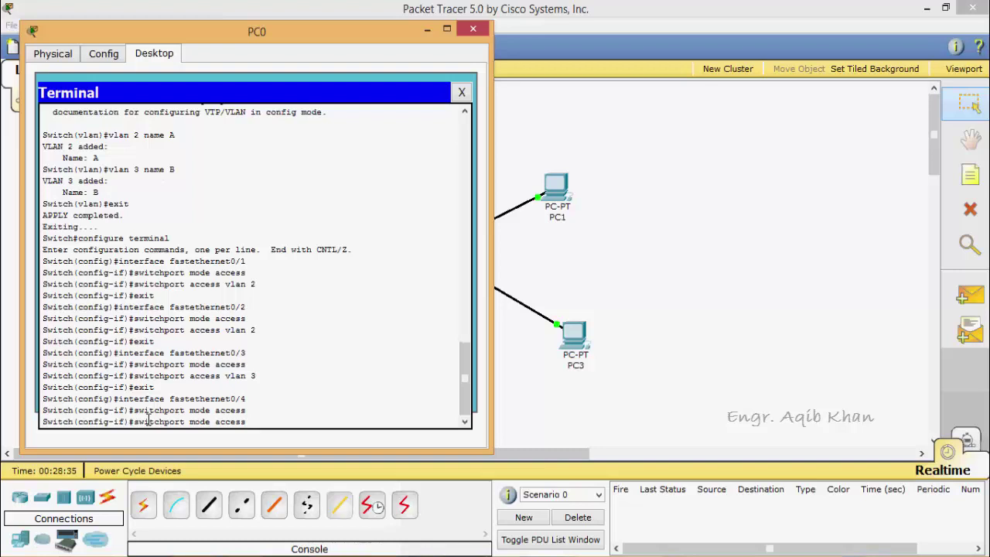
pyautogui.press('Up')
pyautogui.press('Up')
pyautogui.press('Up')
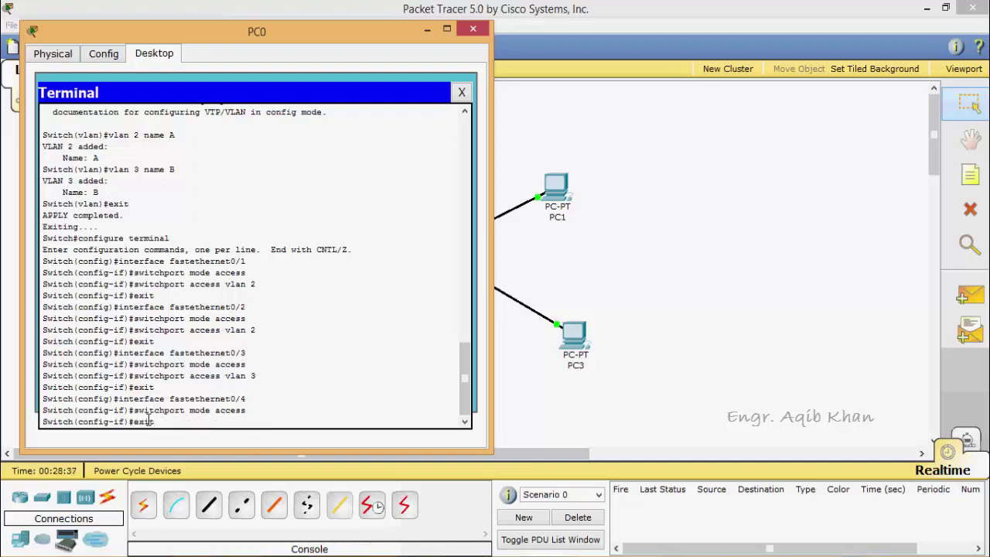
pyautogui.press('Return')
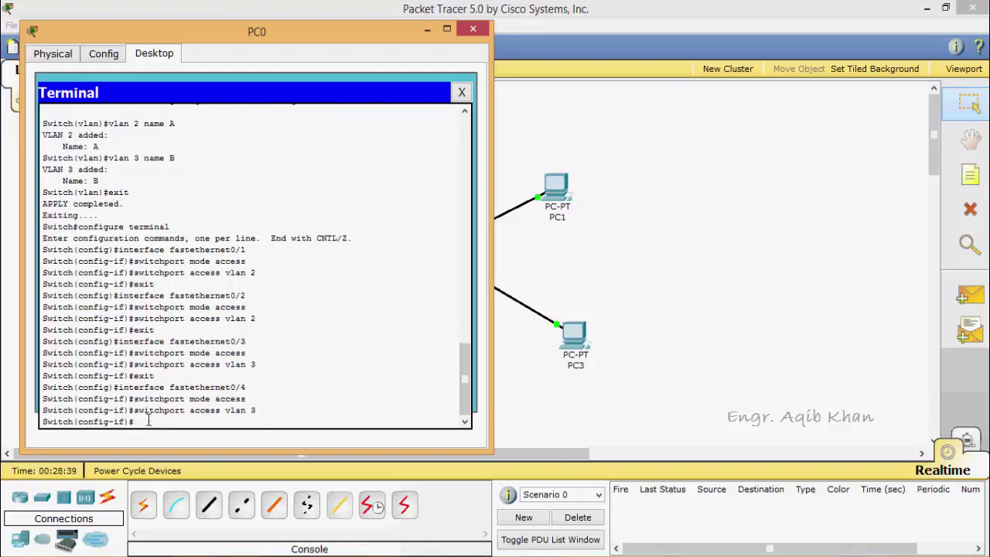
pyautogui.write('exit')
pyautogui.press('Return')
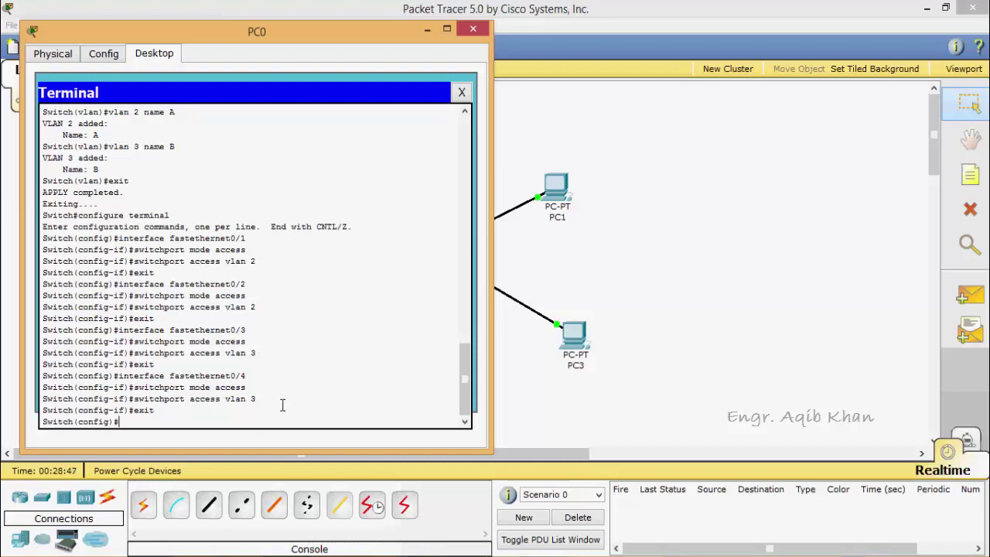
# - Exit global configuration mode and list the switch's VLANs and their ports with show vlan
pyautogui.write('exit')
pyautogui.press('Return')
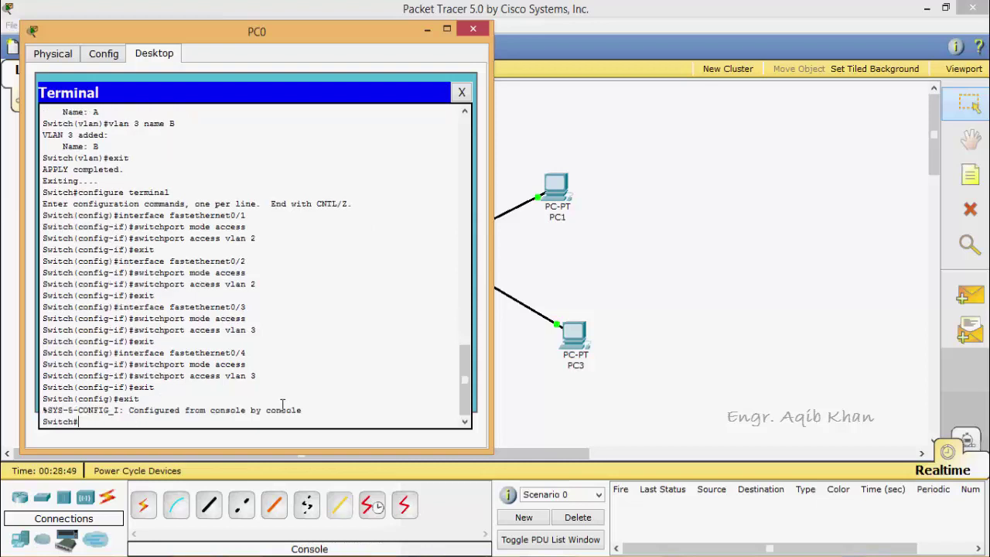
pyautogui.write('show vlan')
pyautogui.press('Return')
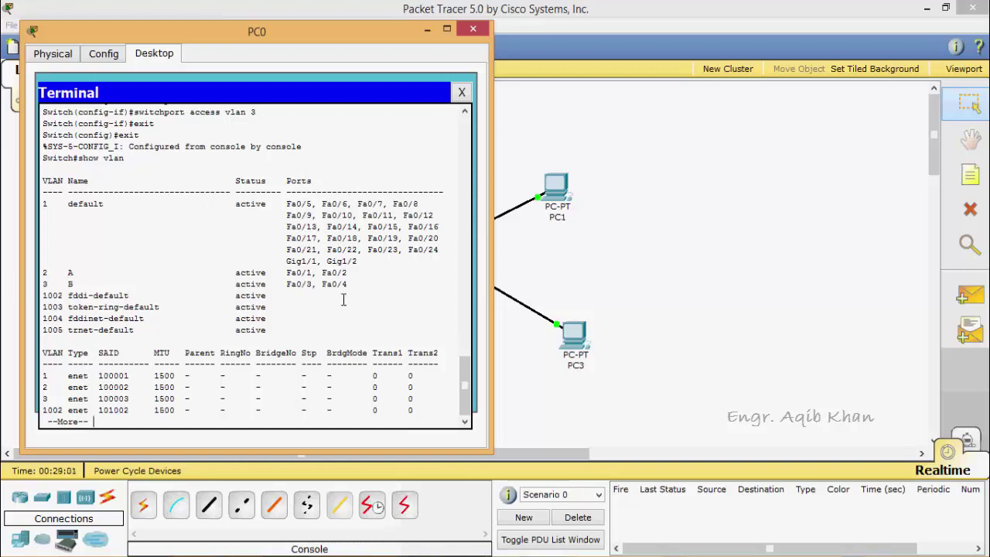
# - Minimize PC0's window and send a simple PDU from PC0 to PC1 to test connectivity within VLAN 2
pyautogui.click(427, 29)
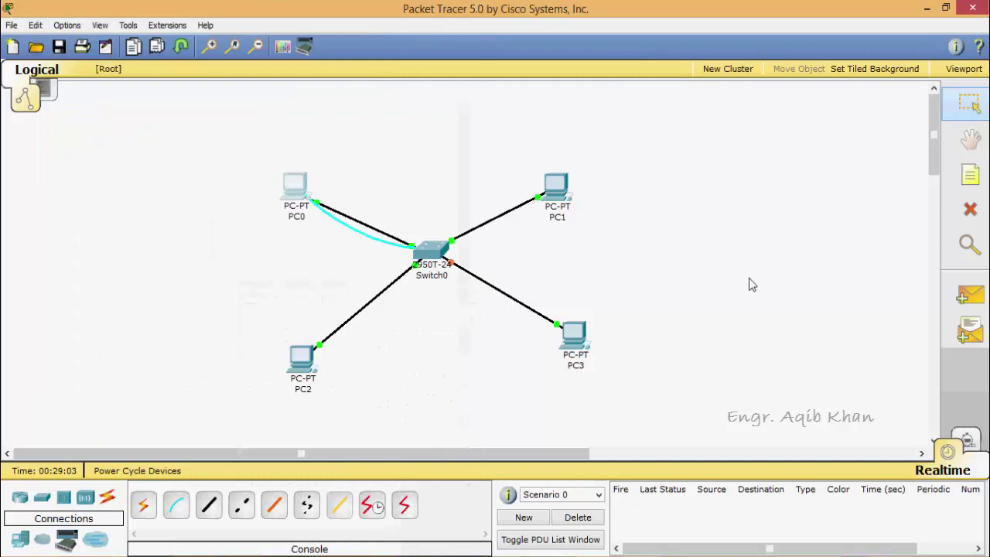
pyautogui.click(969, 295)
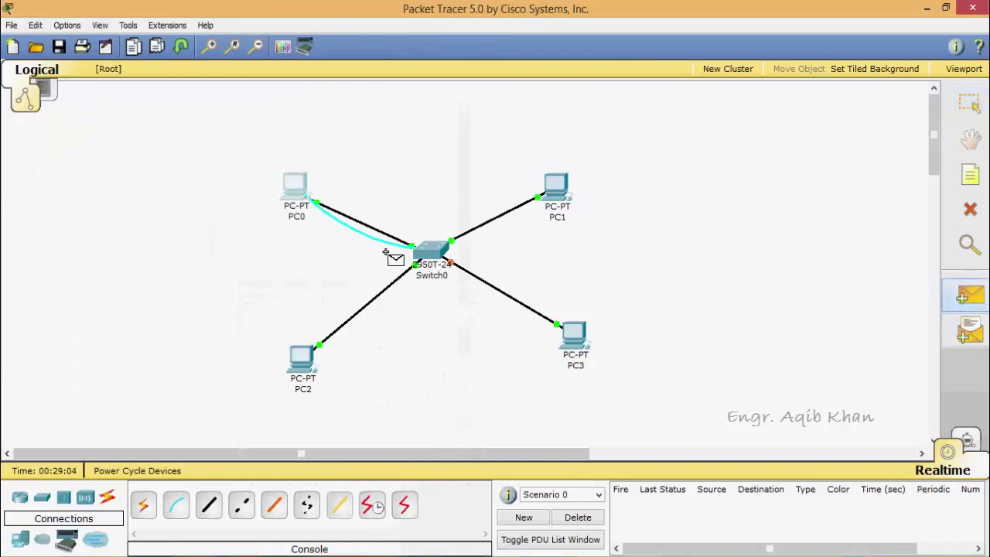
pyautogui.click(297, 187)
pyautogui.click(556, 180)
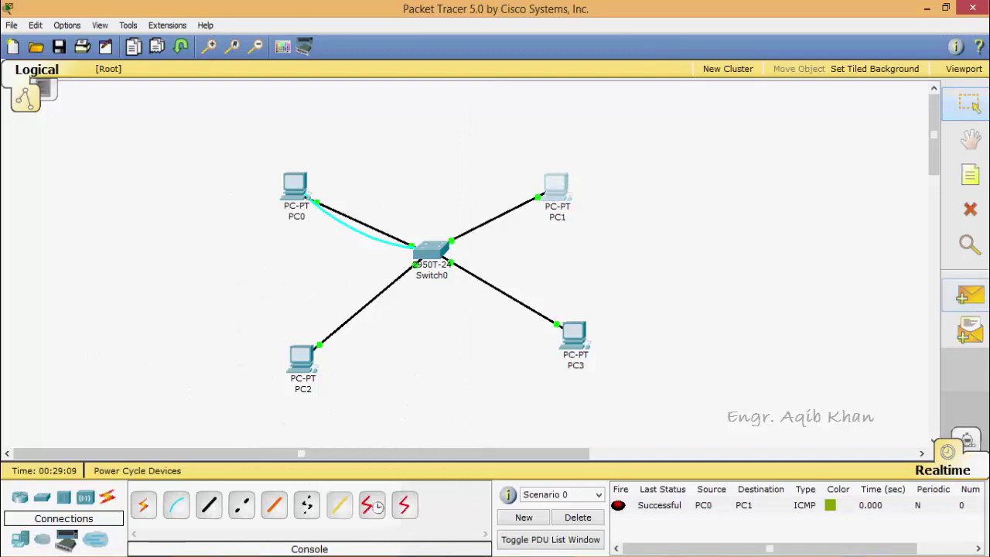
# - Send a simple PDU from PC2 to PC3 to test connectivity within VLAN 3
pyautogui.click(972, 300)
pyautogui.click(305, 358)
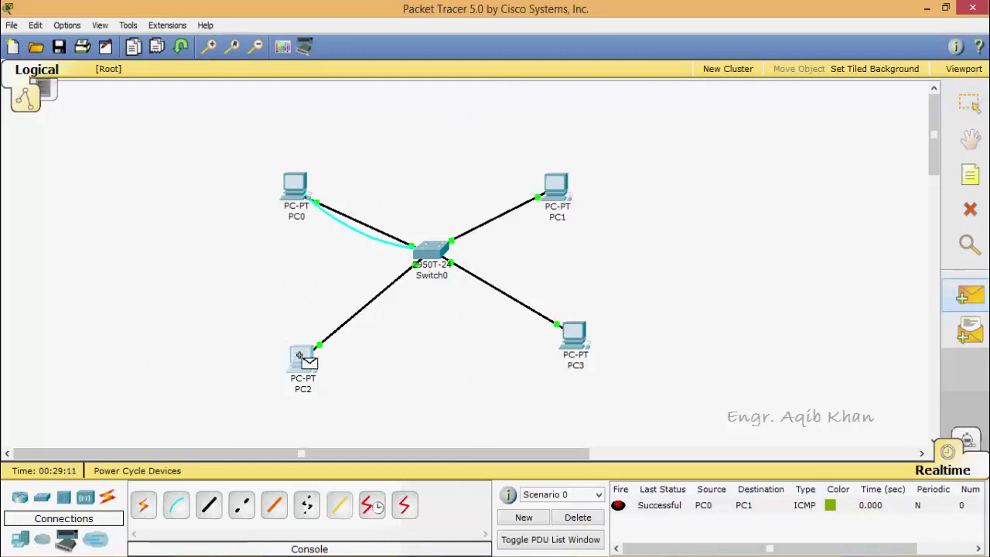
pyautogui.click(572, 329)
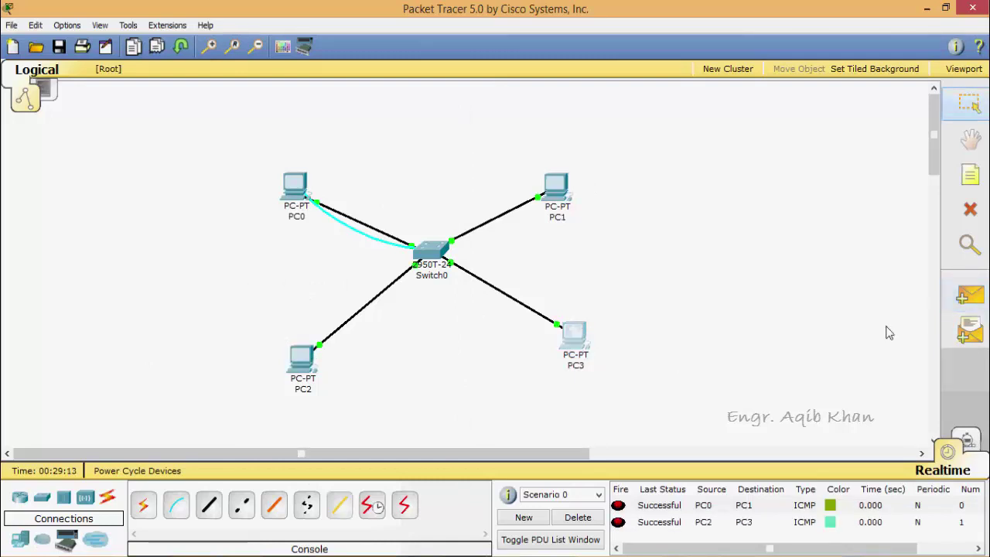
# - Send a simple PDU from PC0 to PC2 to test connectivity between the VLANs, and delete the scenario's test PDUs
pyautogui.click(973, 300)
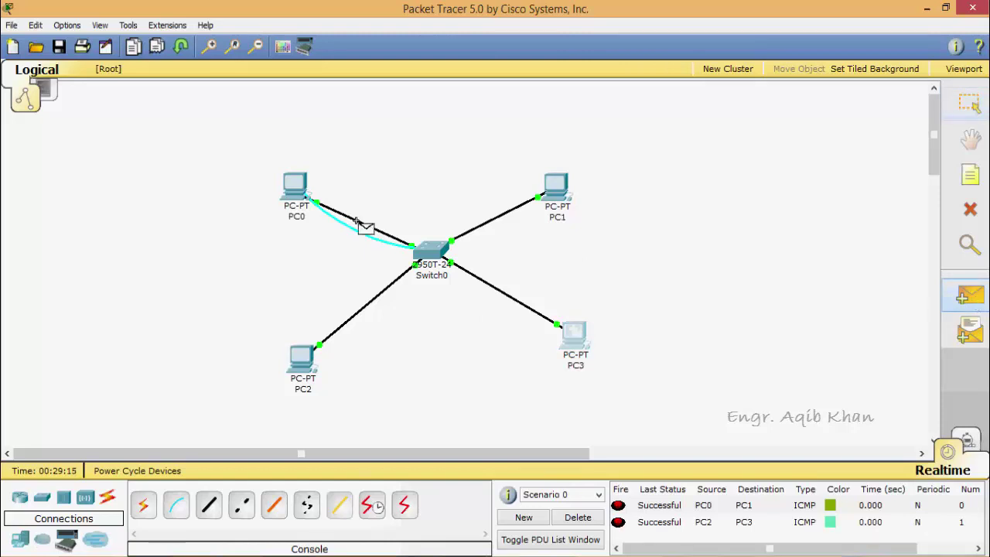
pyautogui.click(297, 185)
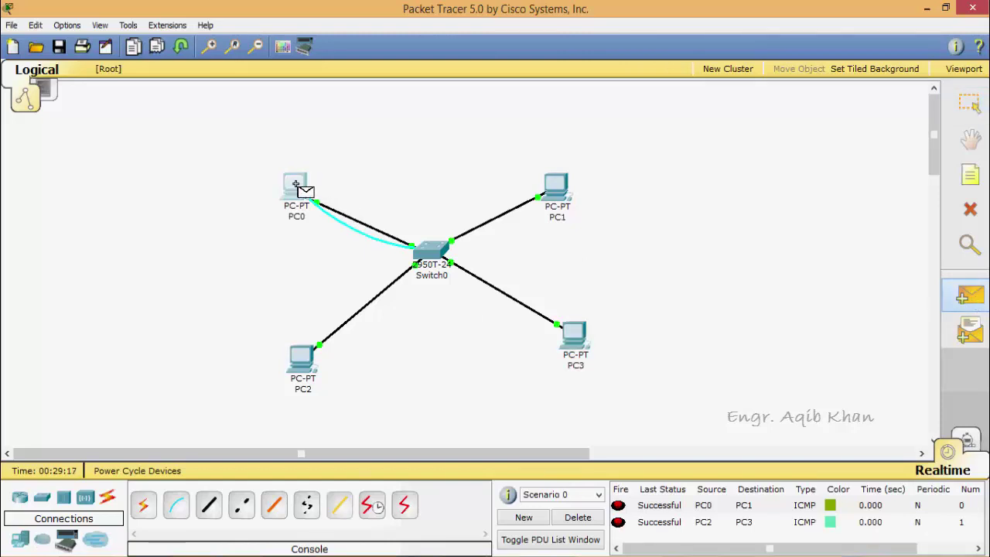
pyautogui.click(304, 354)
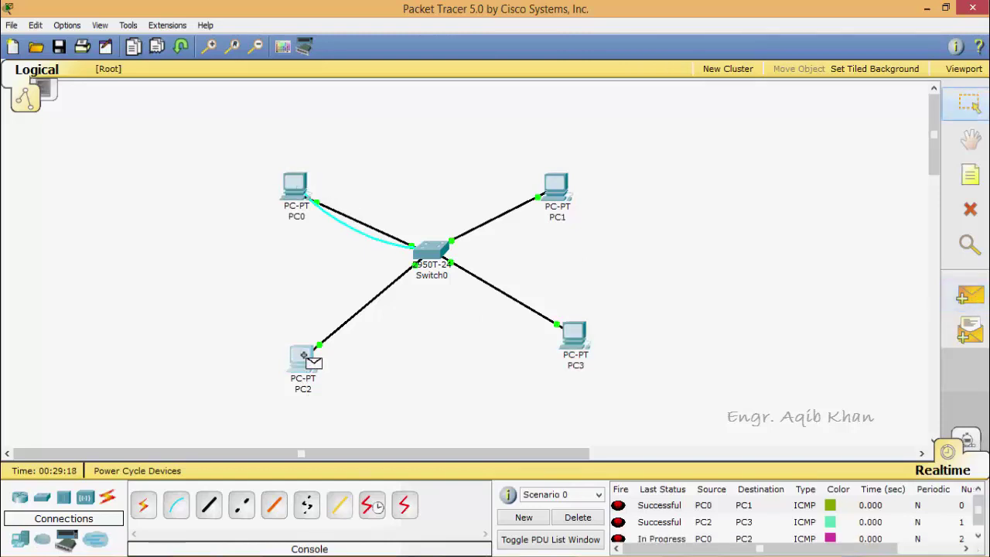
pyautogui.click(586, 521)
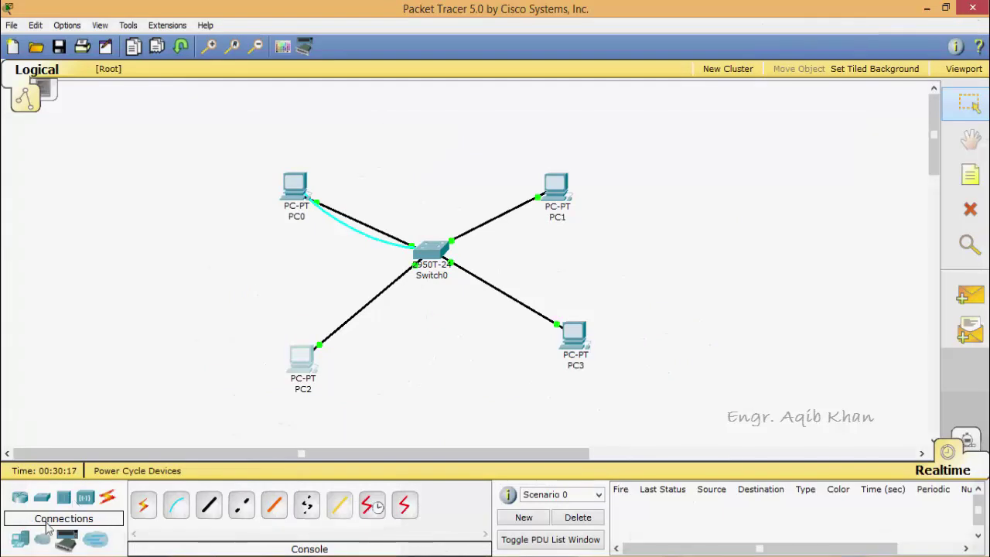
# - Place an 1841 router above the switch in the workspace
pyautogui.click(20, 501)
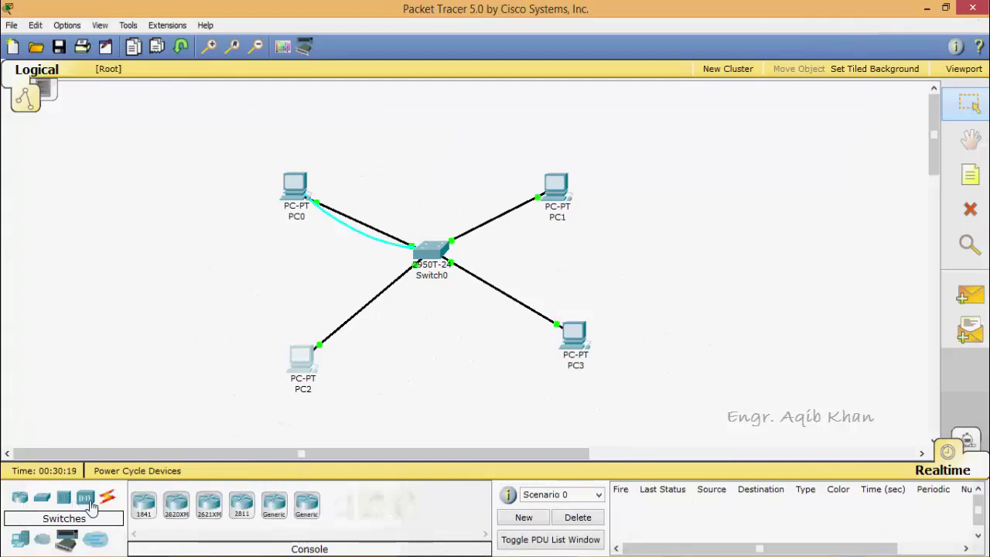
pyautogui.click(143, 505)
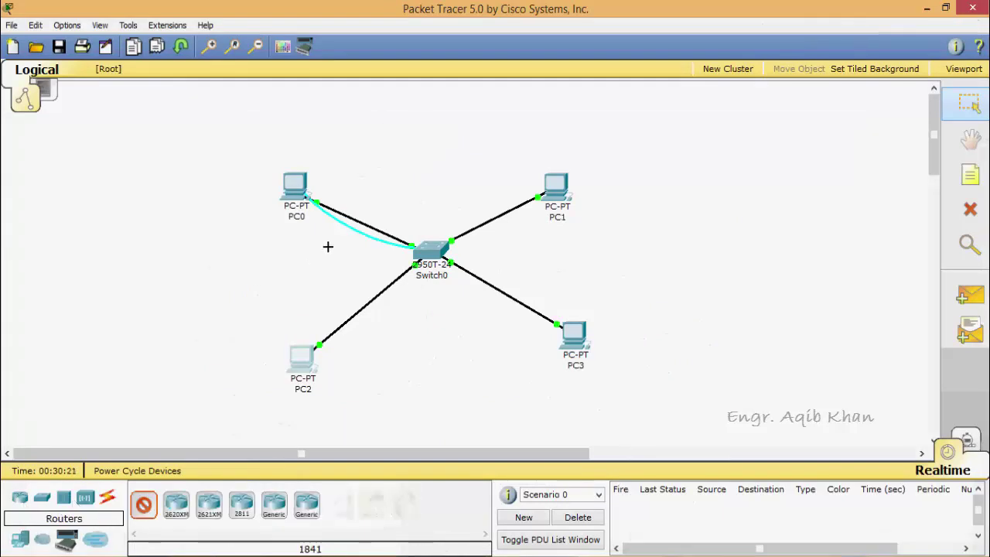
pyautogui.click(427, 129)
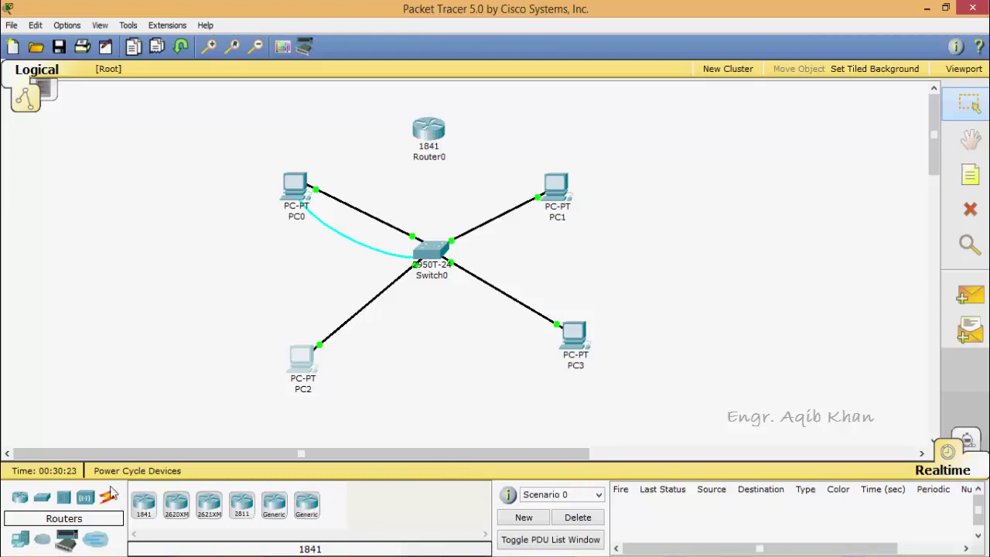
# - Connect the 1841 router's FastEthernet0/0 to the switch's FastEthernet0/5 with a copper straight-through cable
pyautogui.click(107, 497)
pyautogui.click(208, 504)
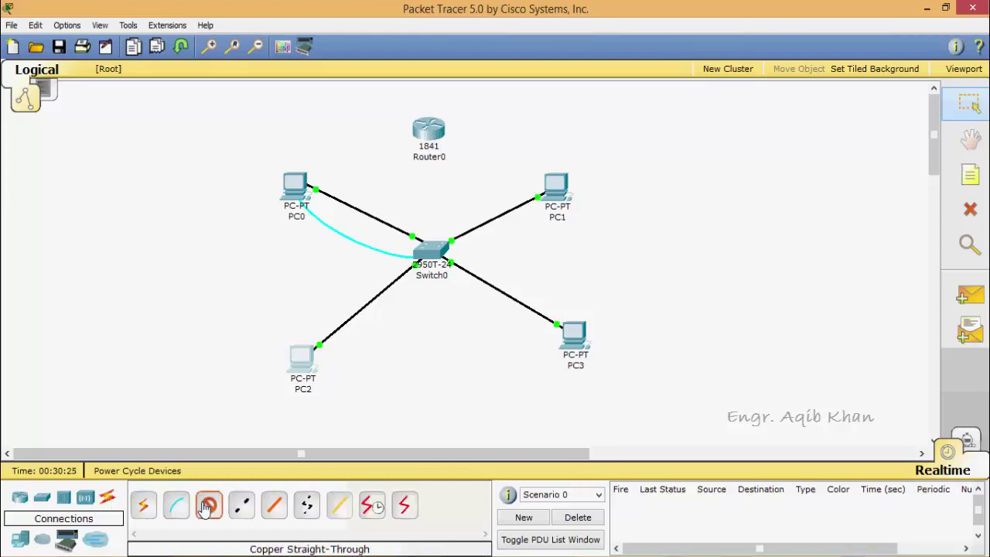
pyautogui.click(433, 131)
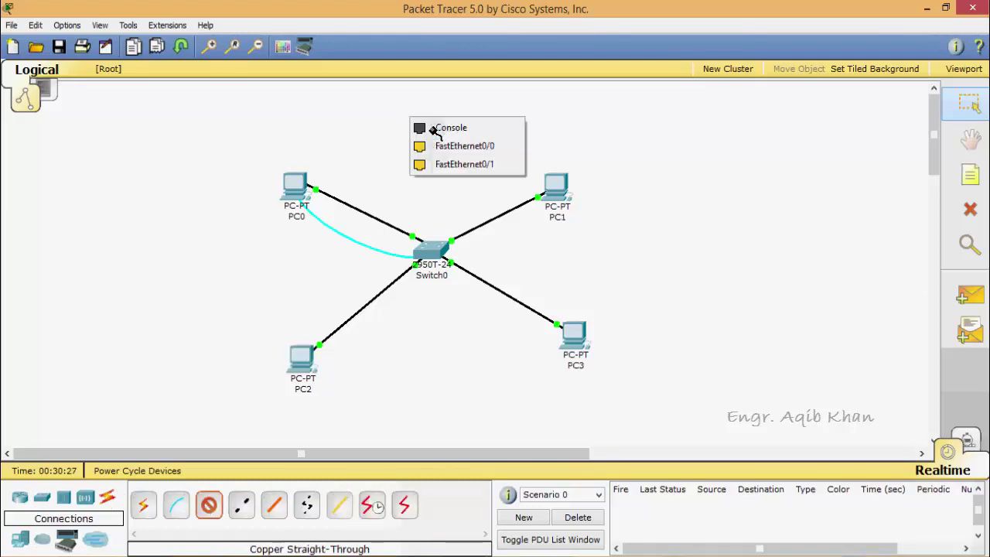
pyautogui.click(444, 146)
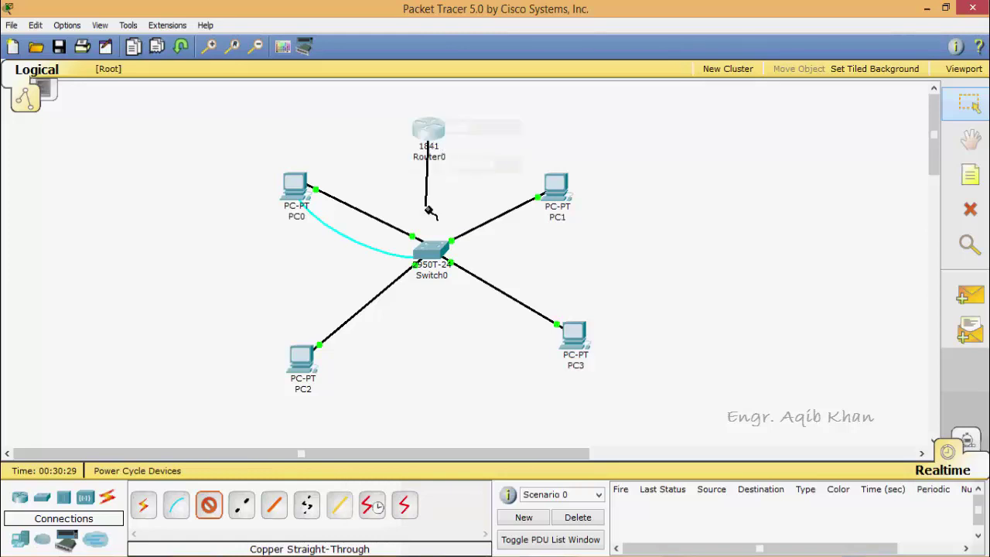
pyautogui.click(433, 247)
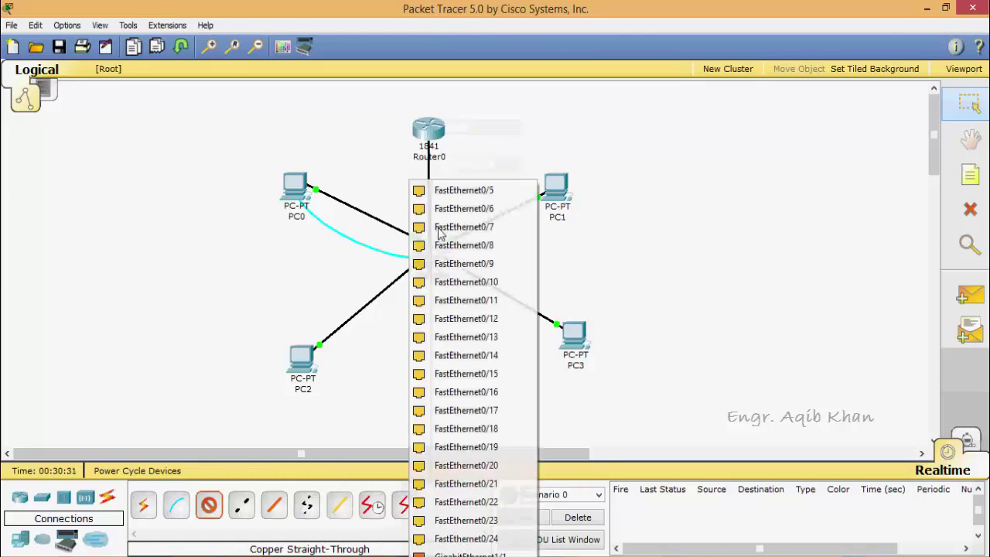
pyautogui.click(458, 192)
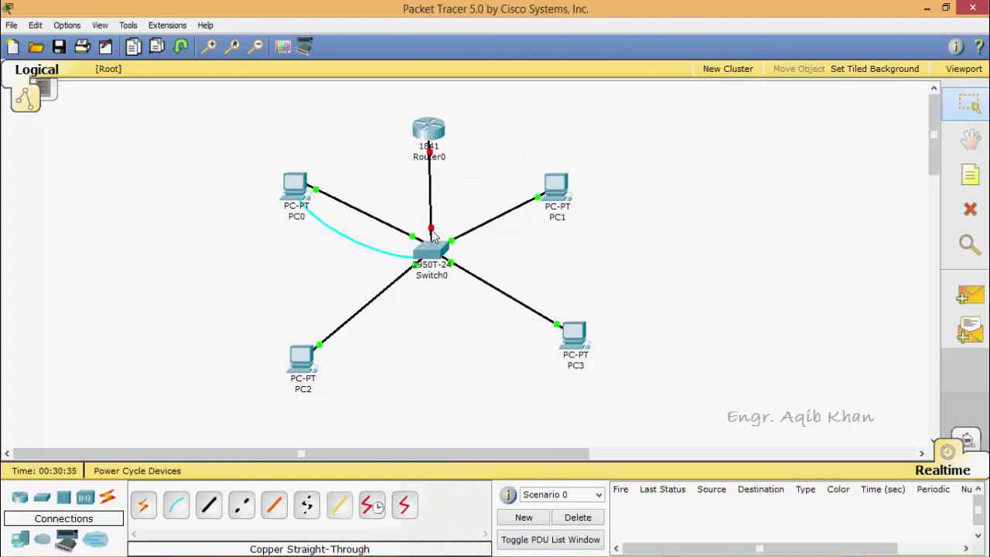
# - Reopen PC0's terminal to the switch, finish paging the VLAN listing, and enter configuration for interface fastethernet0/5
pyautogui.click(295, 194)
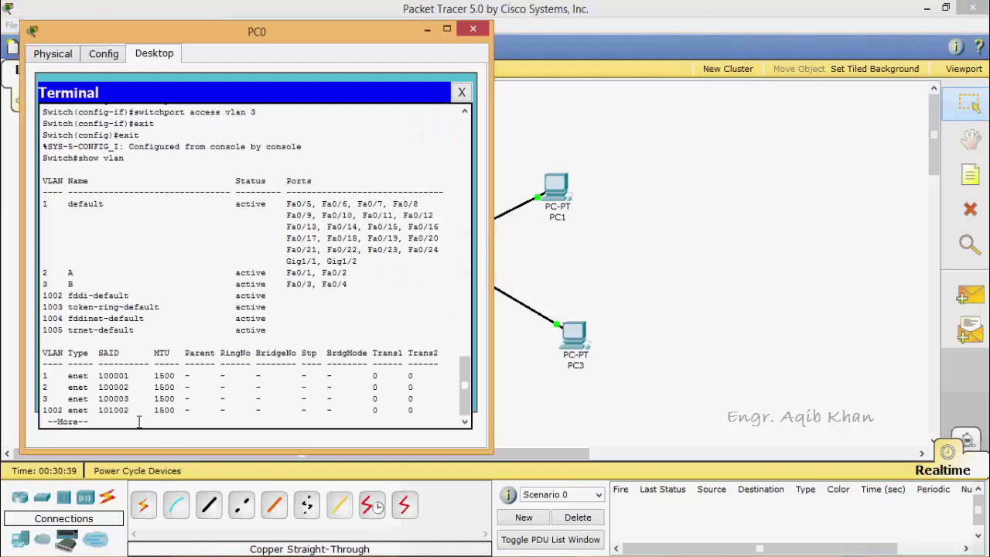
pyautogui.press('Return')
pyautogui.press('Return')
pyautogui.press('Return')
pyautogui.press('Return')
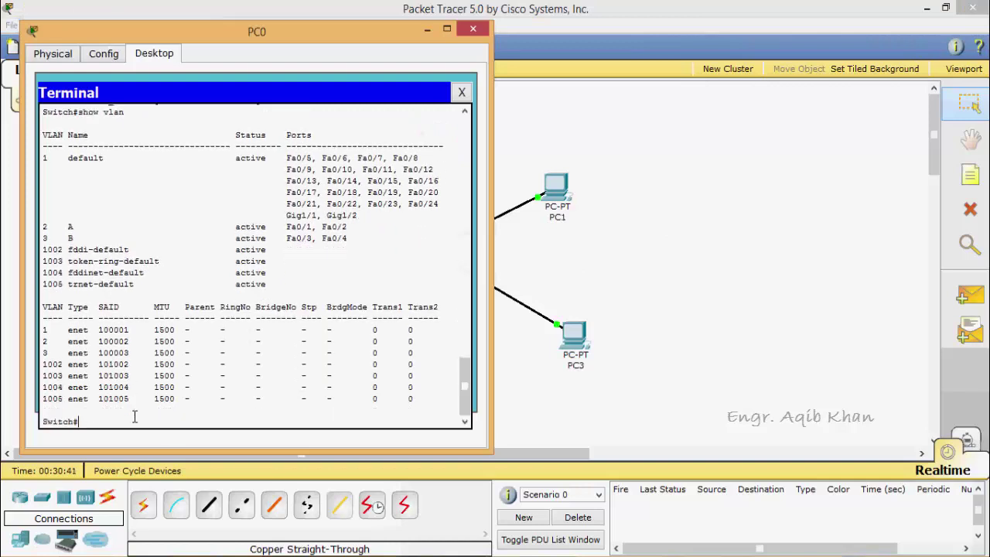
pyautogui.write('configure terminal')
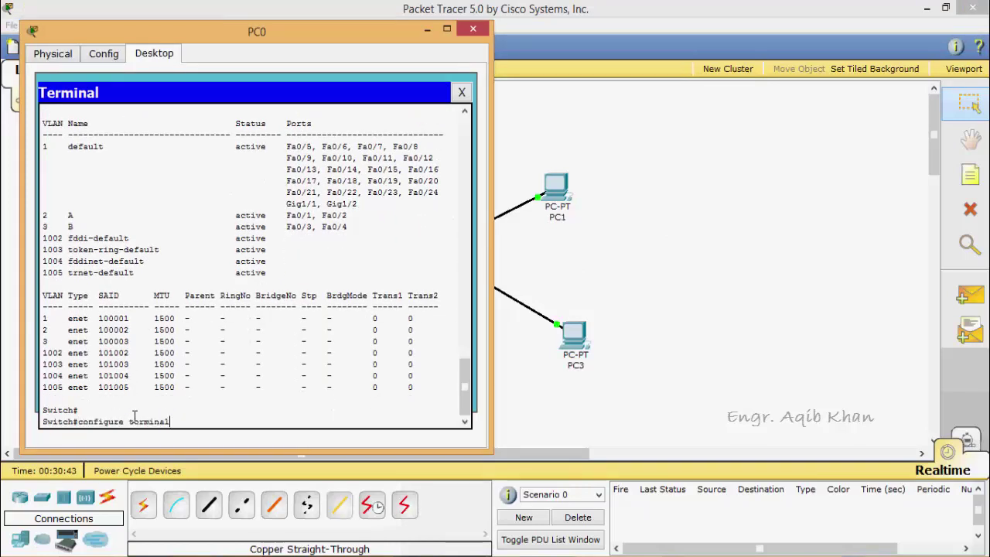
pyautogui.press('Return')
pyautogui.write('switchport access vlan 3')
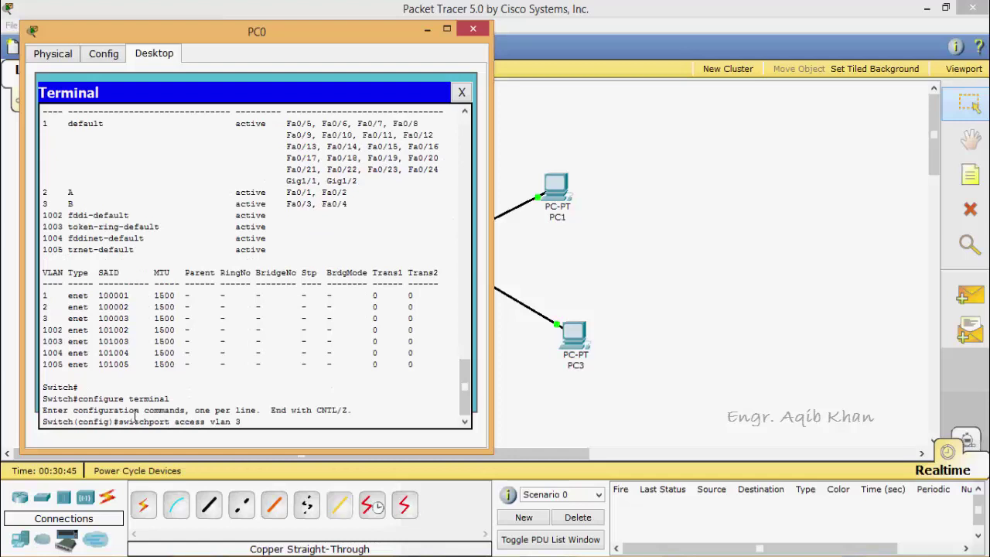
pyautogui.press('Up')
pyautogui.press('BackSpace')
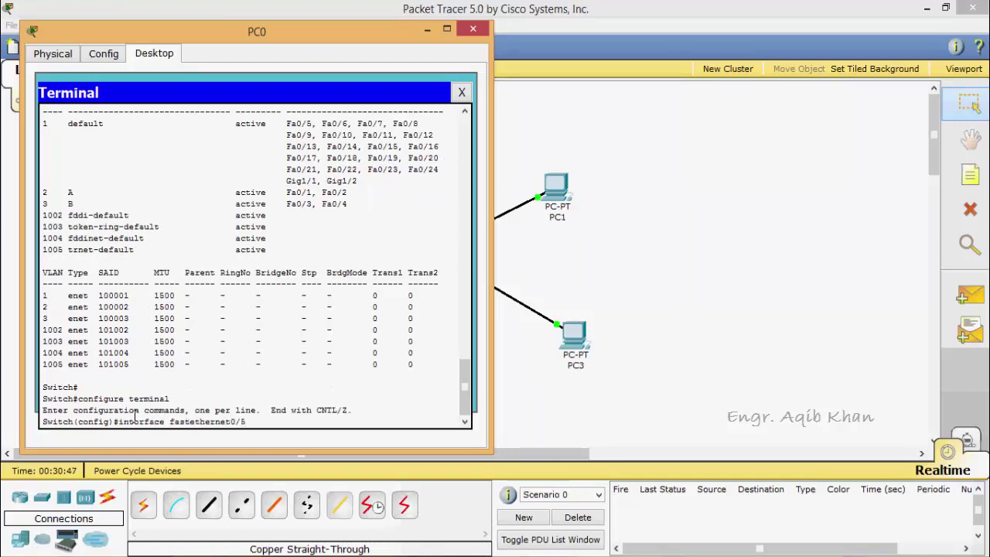
pyautogui.press('Return')
# - Set the switch's fastethernet0/5 port to trunk mode with the command switchport mode trunk
pyautogui.press('Up')
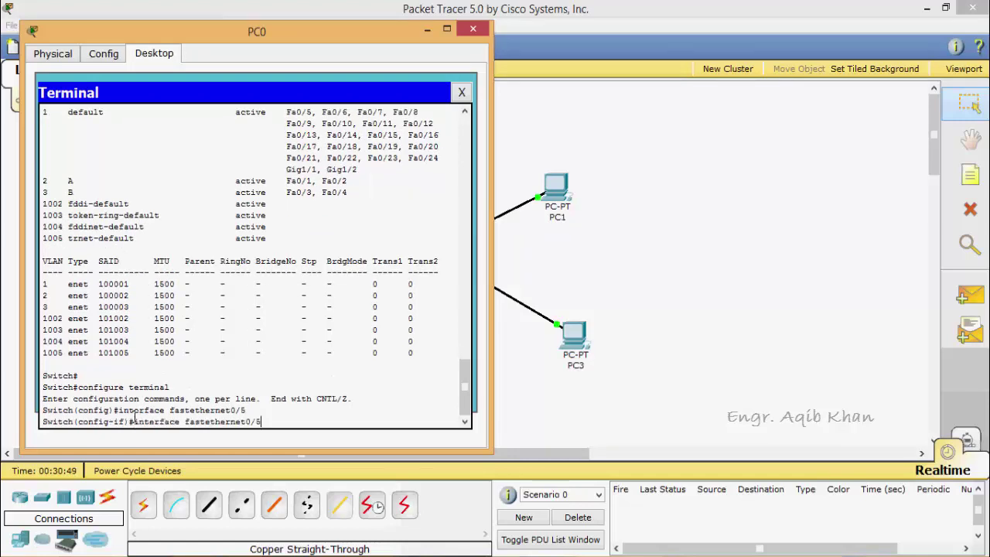
pyautogui.press('Down')
pyautogui.write('switchport mode access')
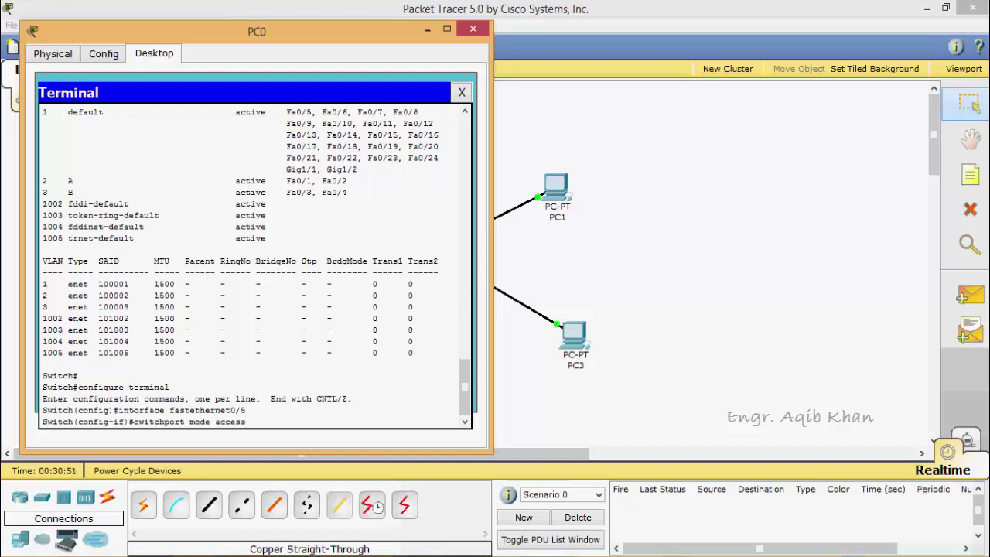
pyautogui.press('BackSpace')
pyautogui.press('BackSpace')
pyautogui.press('BackSpace')
pyautogui.press('BackSpace')
pyautogui.press('BackSpace')
pyautogui.press('BackSpace')
pyautogui.write('trunk')
pyautogui.press('Return')
# - Allow VLANs 2,3 on the fastethernet0/5 trunk, exit interface configuration, and minimize PC0's window
pyautogui.press('Up')
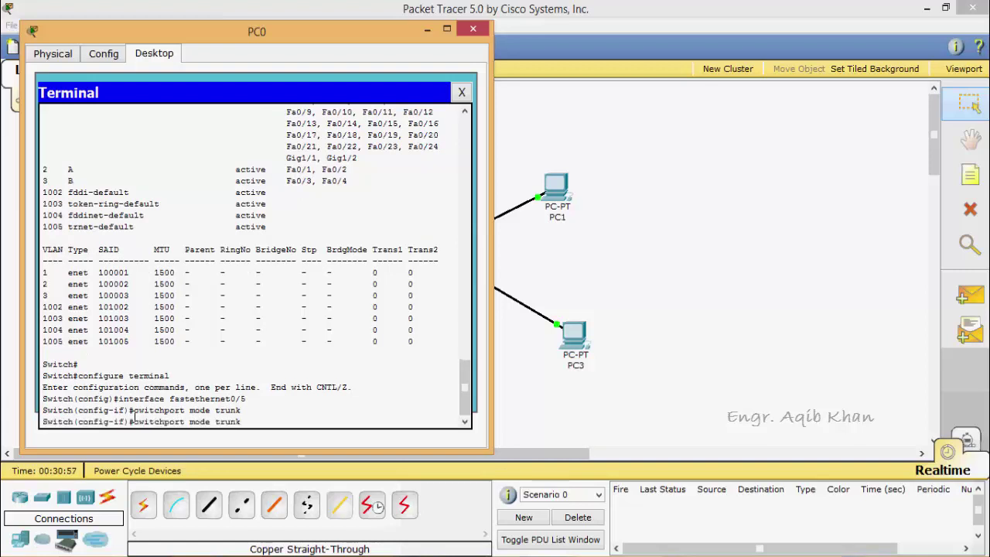
pyautogui.press('BackSpace')
pyautogui.press('BackSpace')
pyautogui.press('BackSpace')
pyautogui.press('BackSpace')
pyautogui.press('BackSpace')
pyautogui.press('BackSpace')
pyautogui.press('BackSpace')
pyautogui.press('BackSpace')
pyautogui.press('BackSpace')
pyautogui.press('BackSpace')
pyautogui.write('trunk allowed vlan 2')
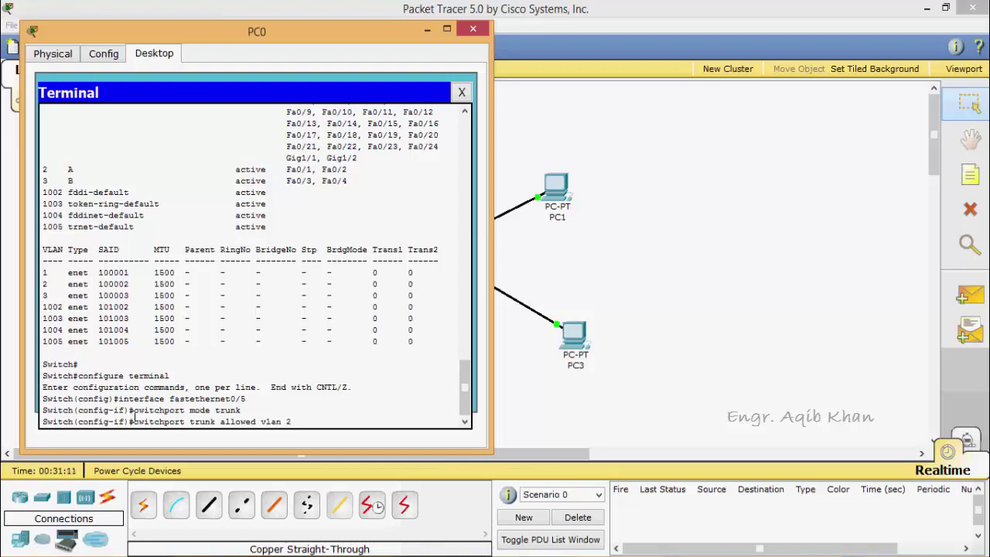
pyautogui.write(',3')
pyautogui.press('Return')
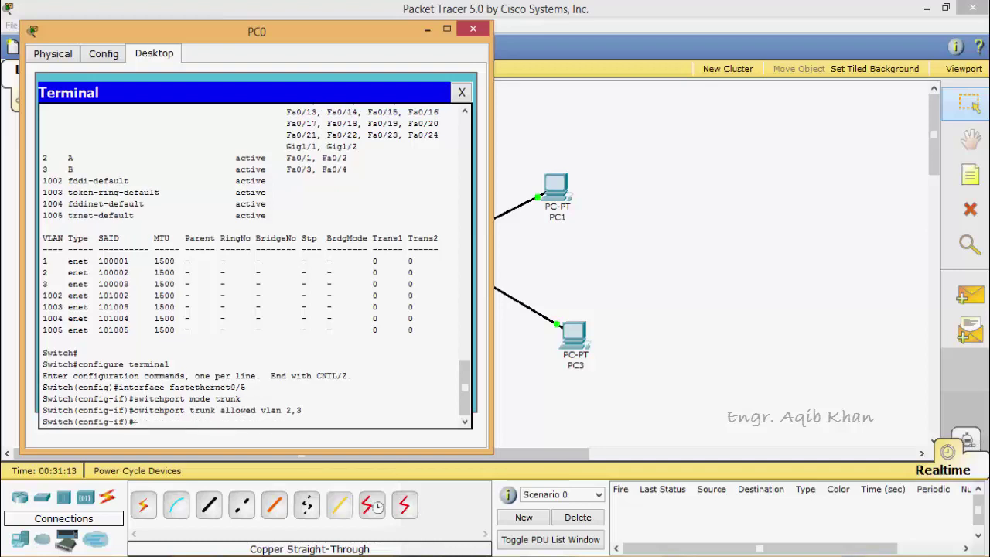
pyautogui.write('exit')
pyautogui.press('Return')
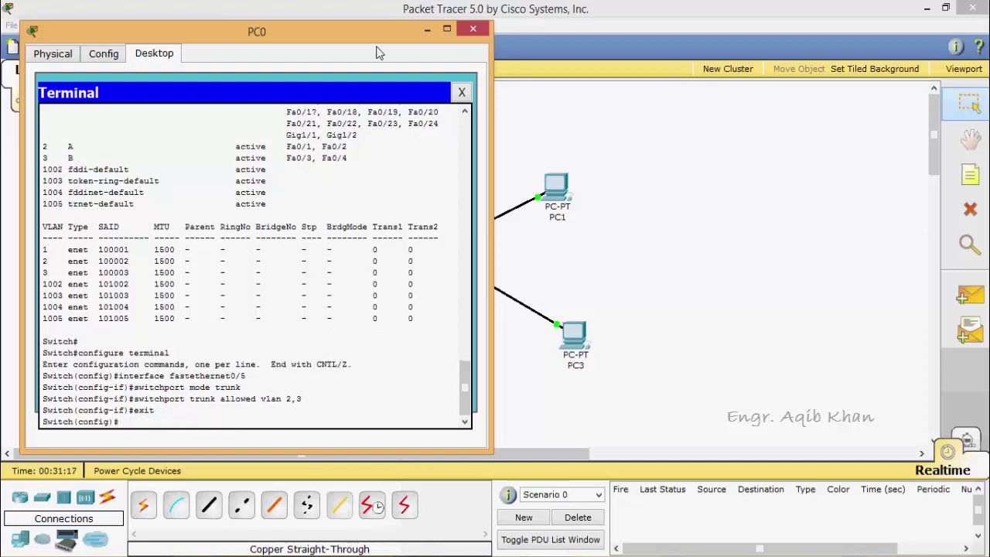
pyautogui.click(429, 30)
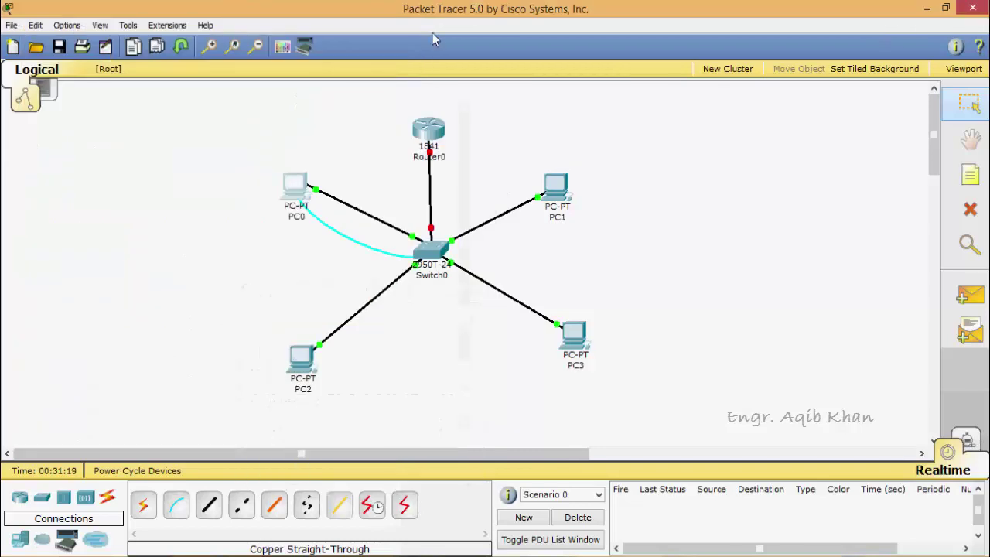
# - Connect the router's Console port to PC1's RS 232 port with a console cable
pyautogui.moveTo(436, 124)
pyautogui.click(177, 508)
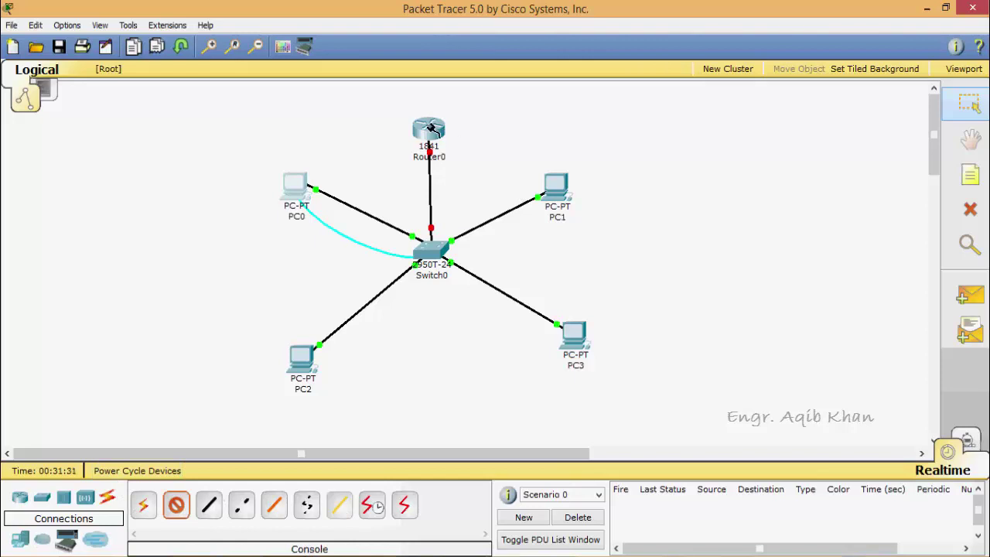
pyautogui.click(447, 133)
pyautogui.click(452, 128)
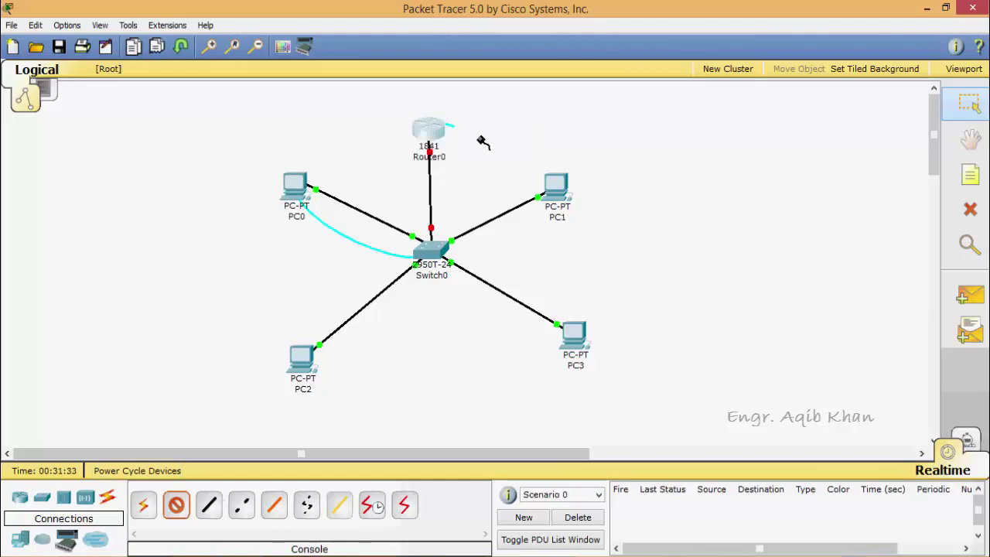
pyautogui.click(559, 193)
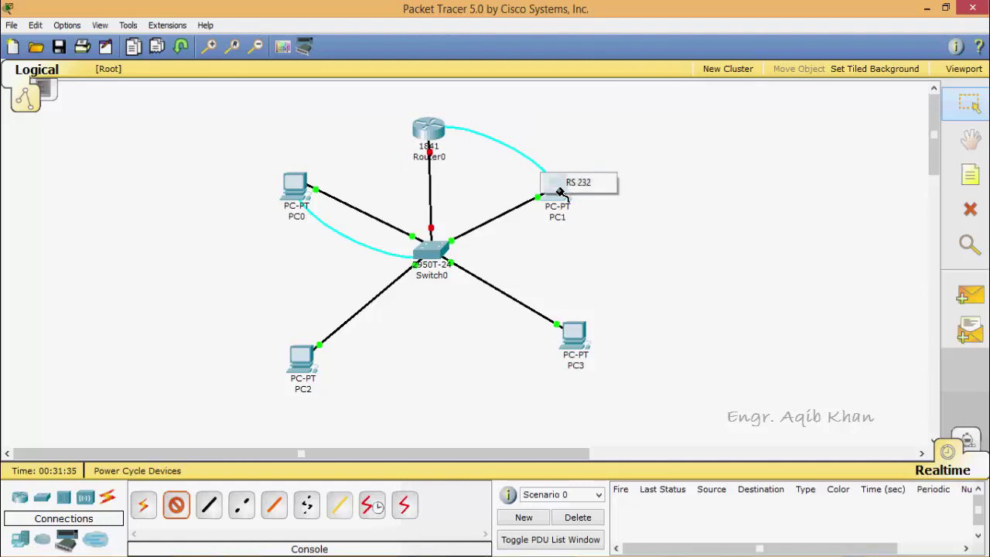
pyautogui.click(578, 182)
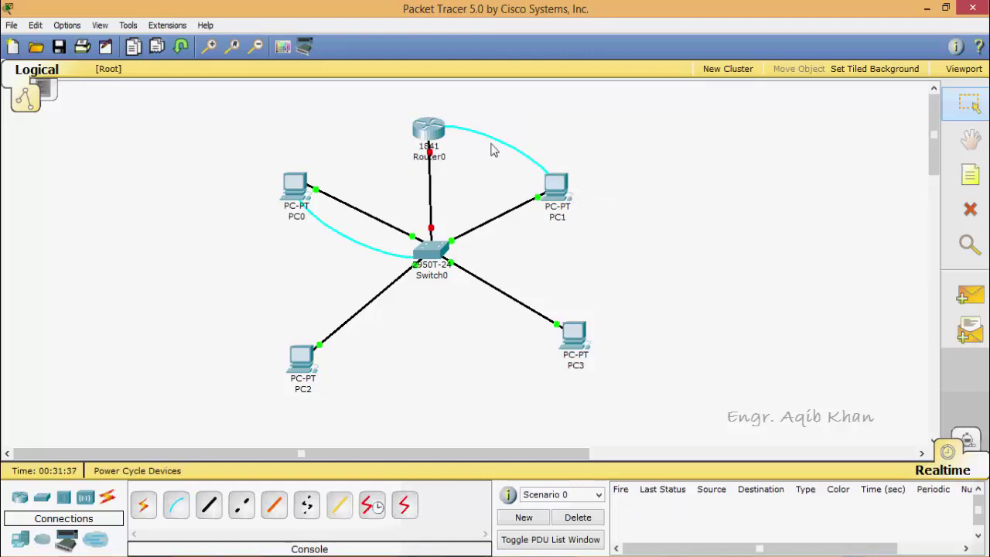
# - Open a terminal session to the router from PC1 and answer no to the initial configuration dialog
pyautogui.click(561, 194)
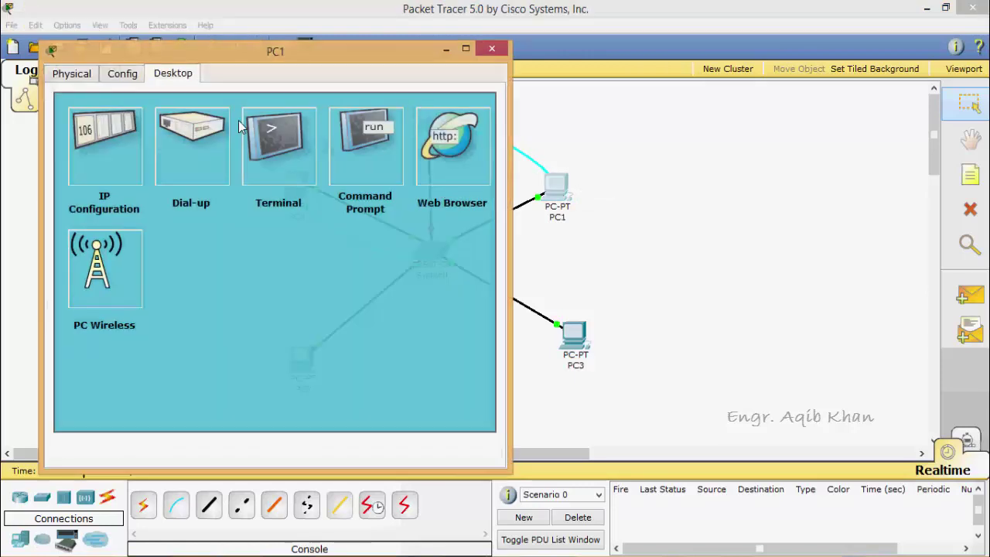
pyautogui.click(283, 150)
pyautogui.click(303, 305)
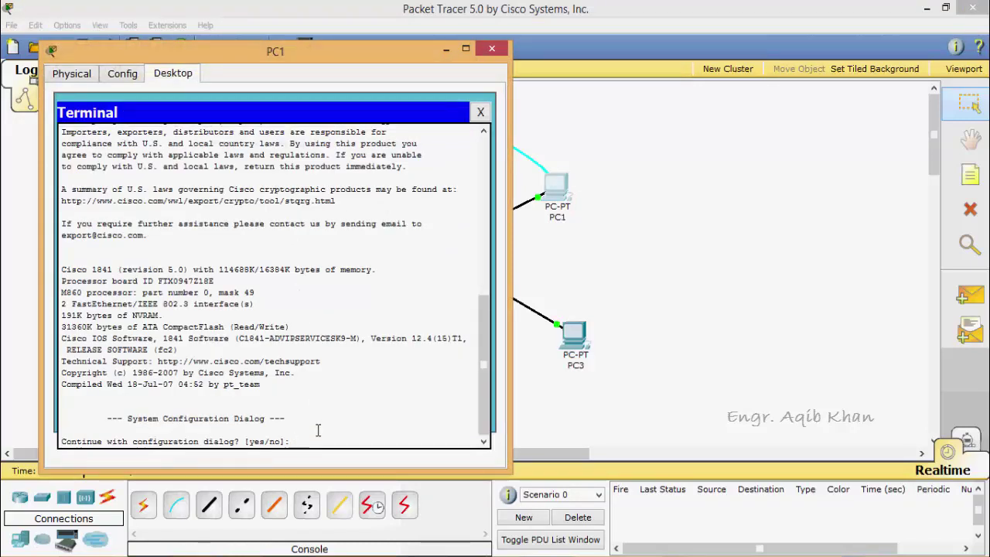
pyautogui.write('no')
pyautogui.press('Return')
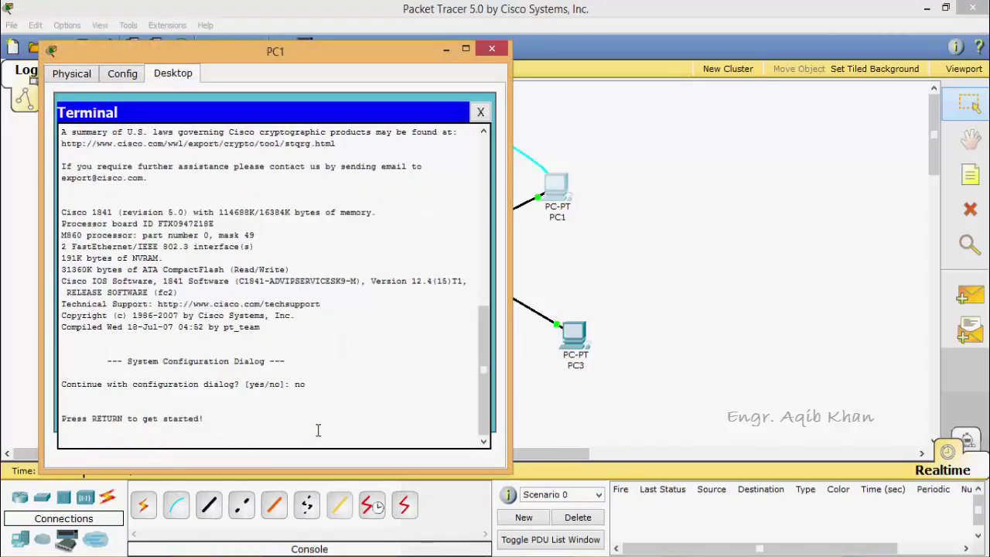
pyautogui.press('Return')
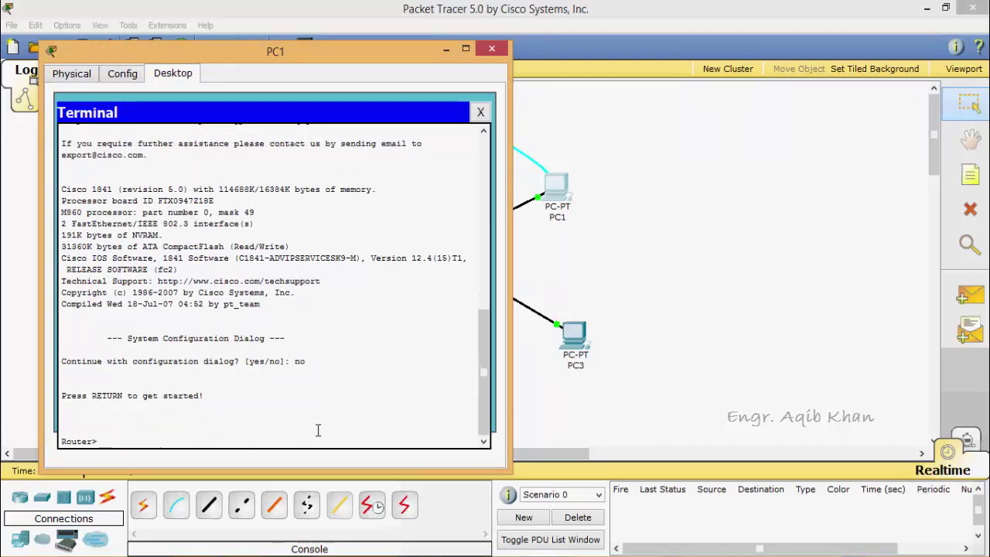
# - Enter privileged mode and global configuration mode on the router with enable and configure terminal
pyautogui.write('enable')
pyautogui.press('Return')
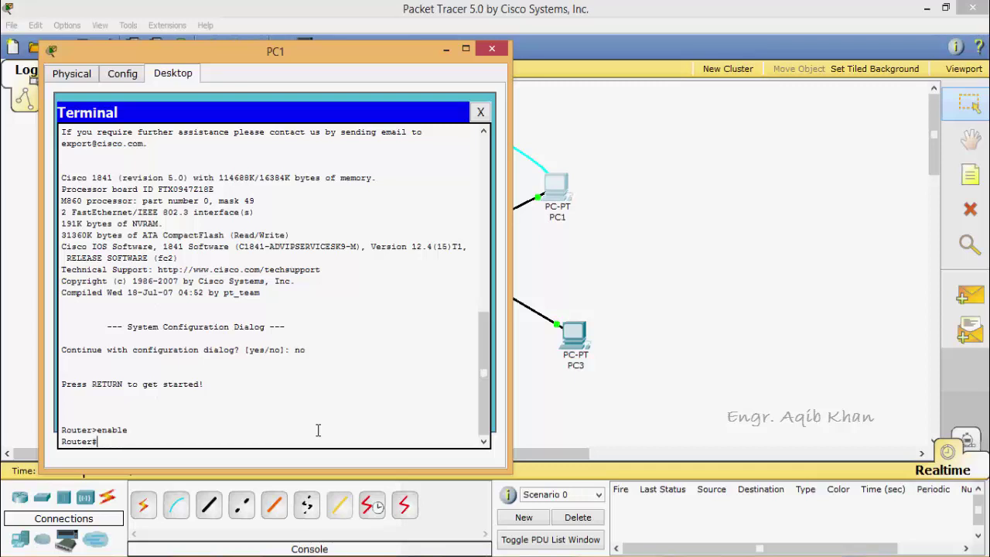
pyautogui.write('configure terminal')
pyautogui.press('Return')
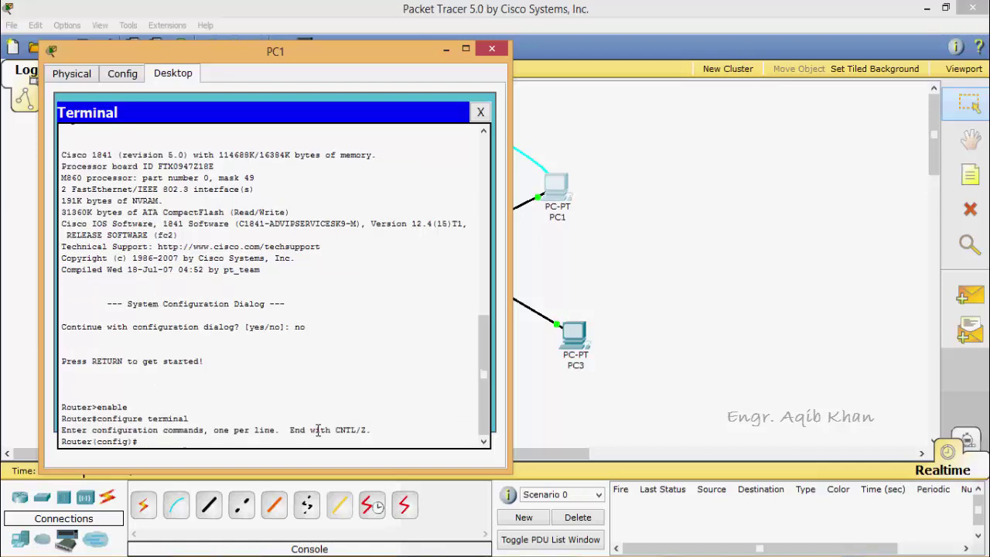
# - Bring up the router's interface fastethernet0/0 with no shutdown, and minimize PC1's window
pyautogui.write('interface fastethernet')
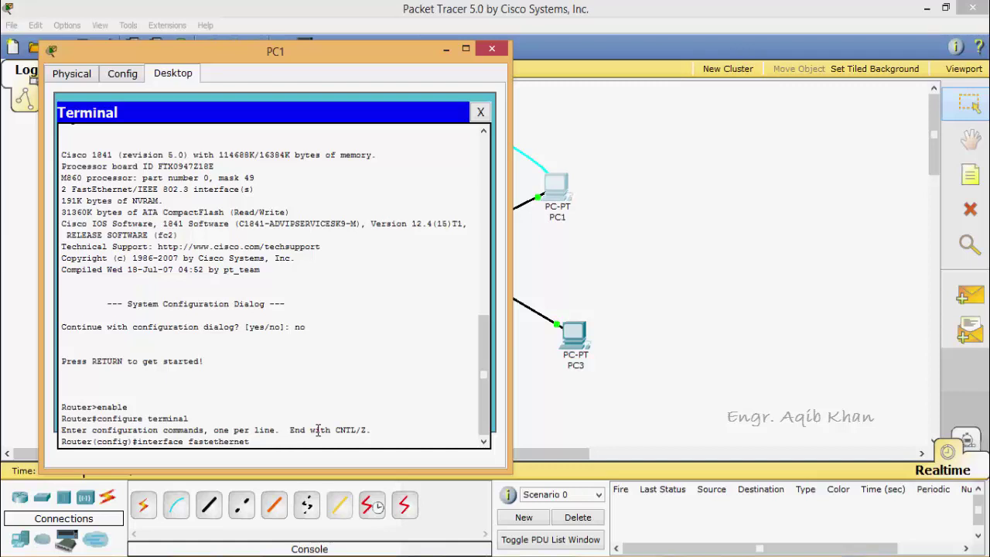
pyautogui.write('0/0')
pyautogui.press('Return')
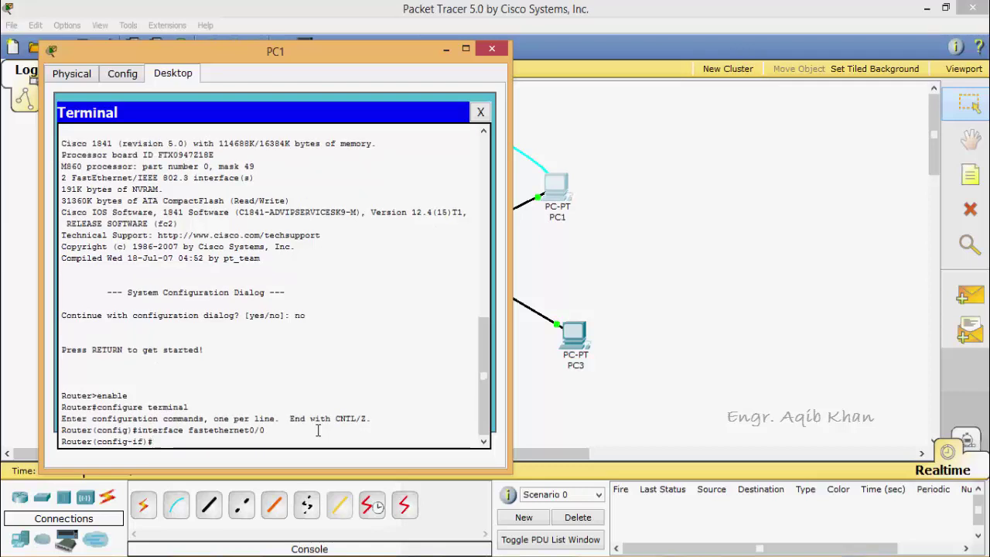
pyautogui.write('no shut')
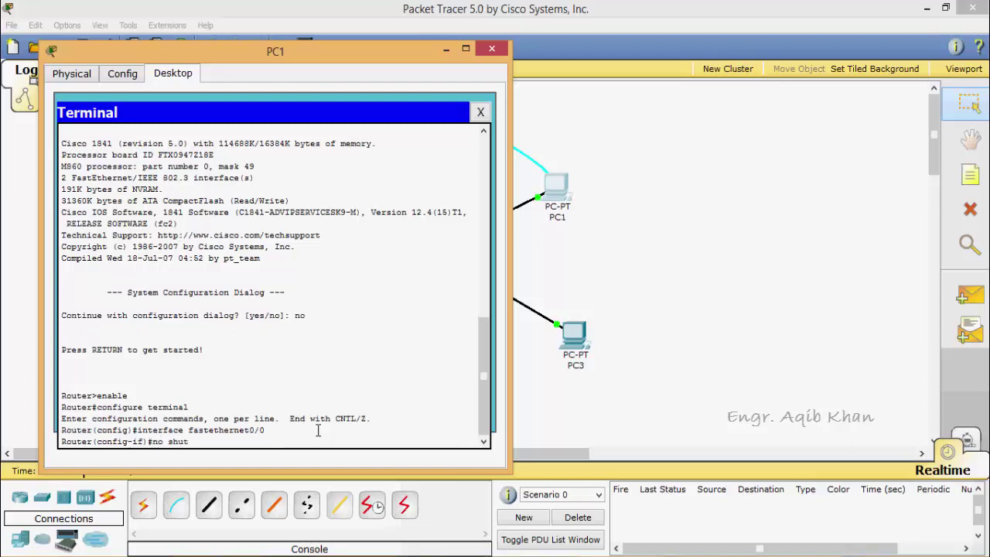
pyautogui.write('down')
pyautogui.press('Return')
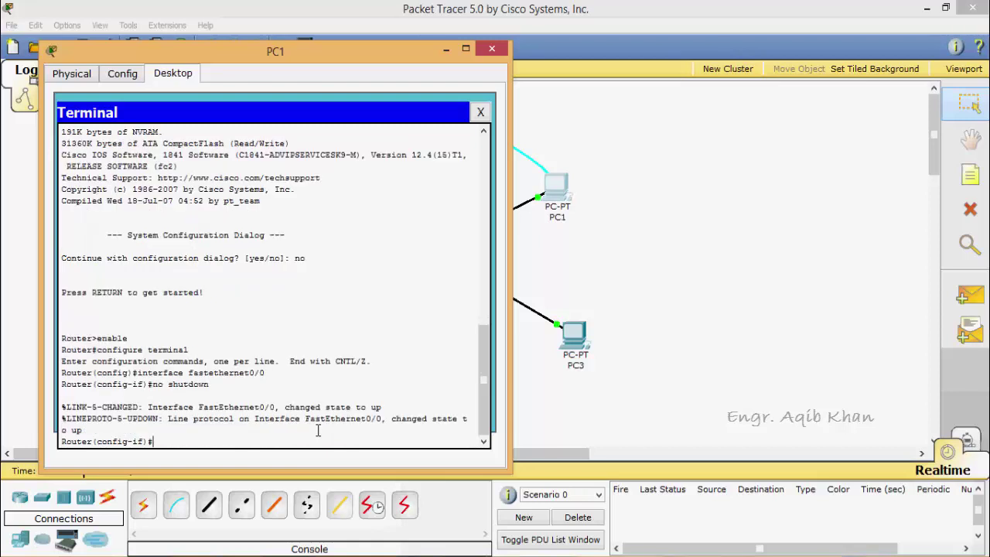
pyautogui.click(448, 46)
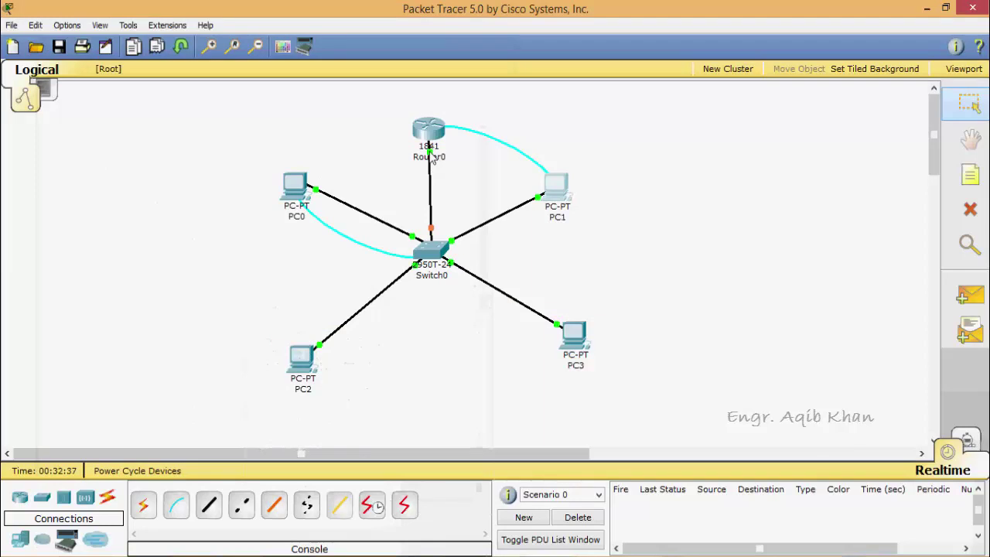
# - Switch to Lab 8.pdf in Foxit Reader to check the router subinterfaces in the diagram, and return to Packet Tracer
pyautogui.moveTo(433, 159)
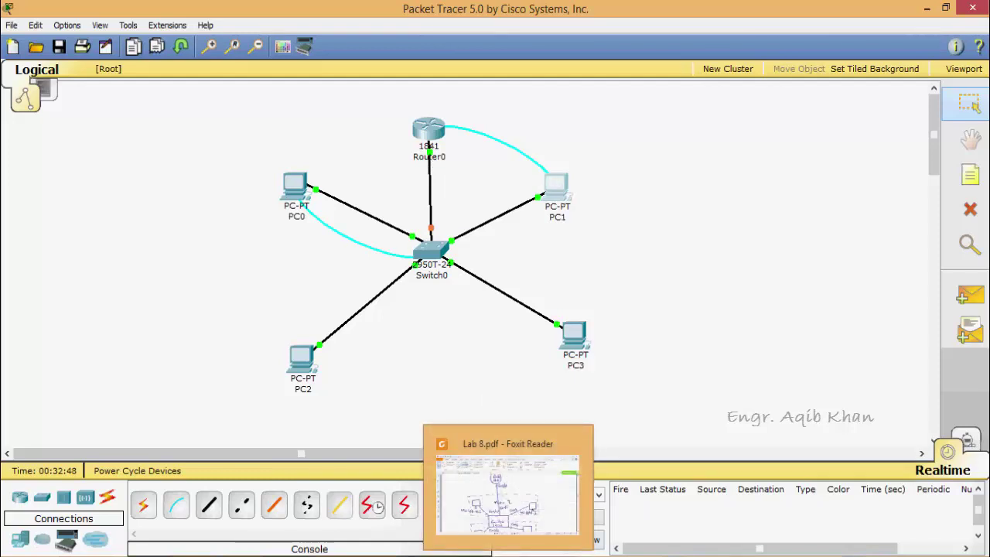
pyautogui.click(510, 479)
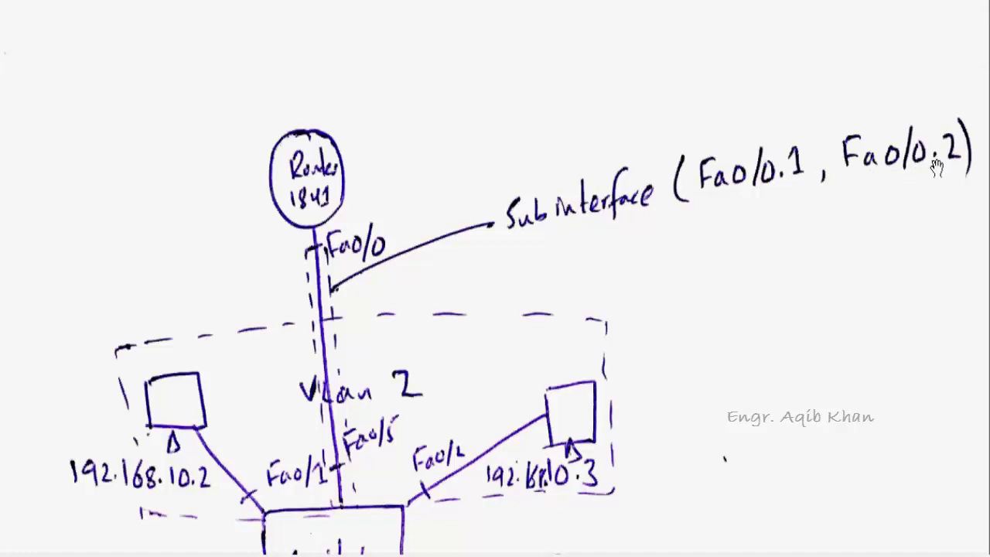
pyautogui.hotkey('alt', 'Tab')
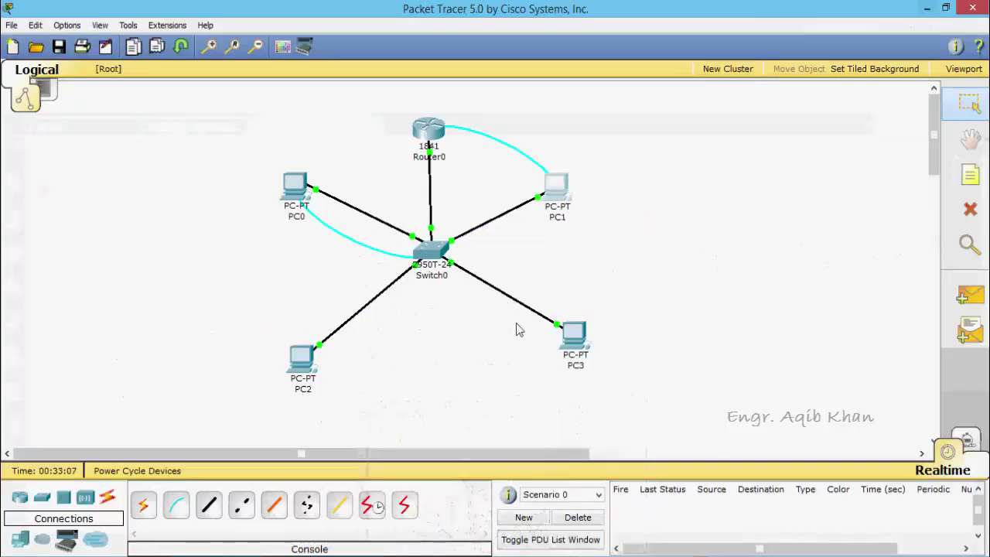
# - Reopen PC1's terminal session to the router and create the subinterface fastethernet0/0.1
pyautogui.click(429, 131)
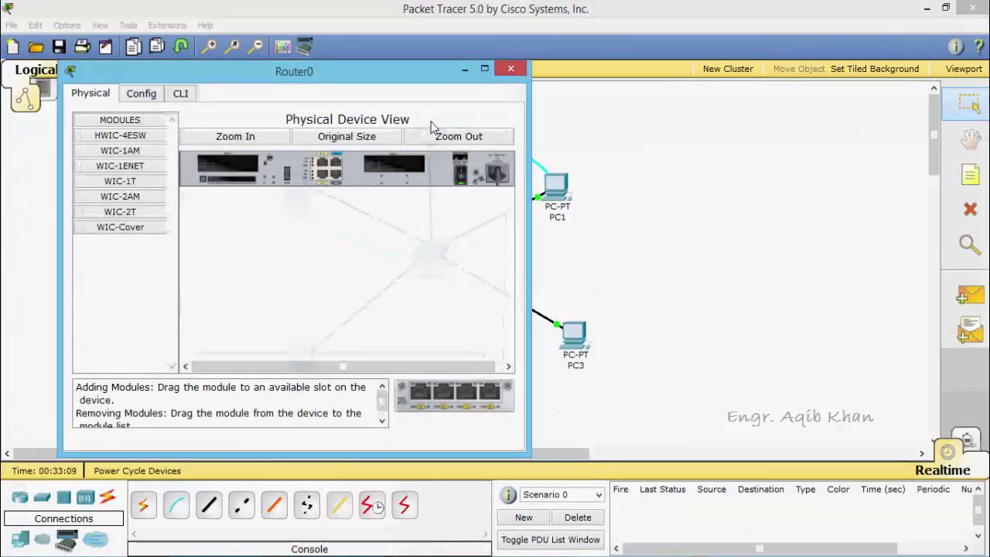
pyautogui.click(510, 70)
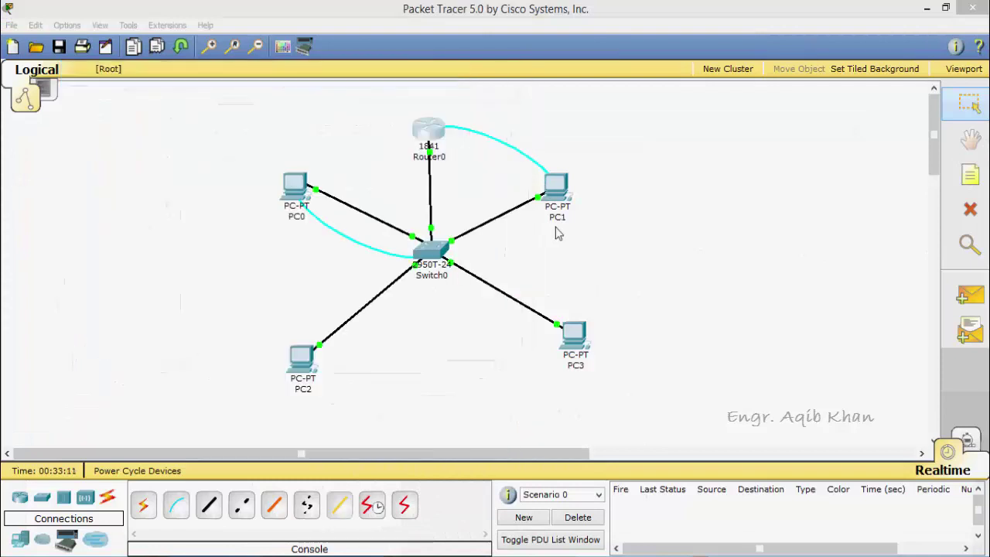
pyautogui.click(561, 184)
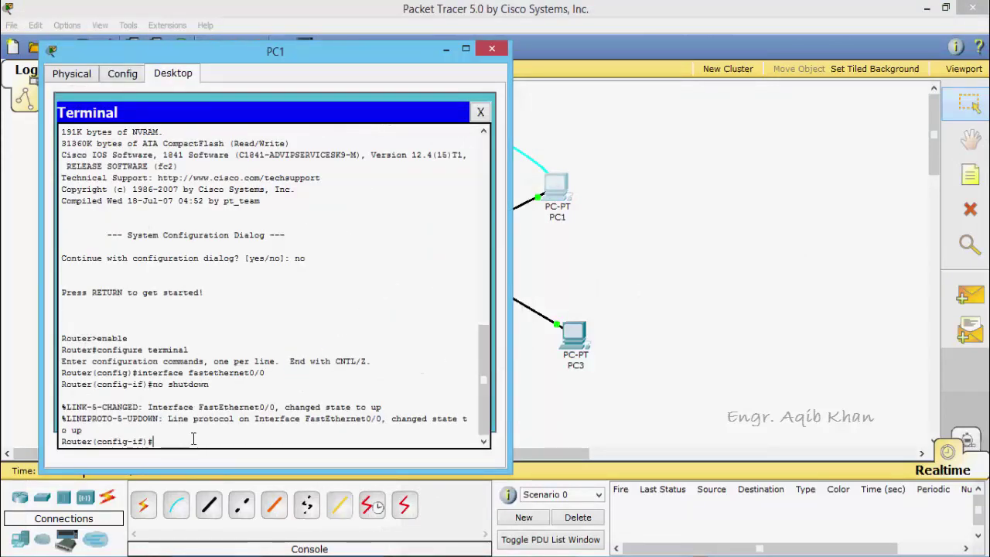
pyautogui.write('interface fastethernet0/0')
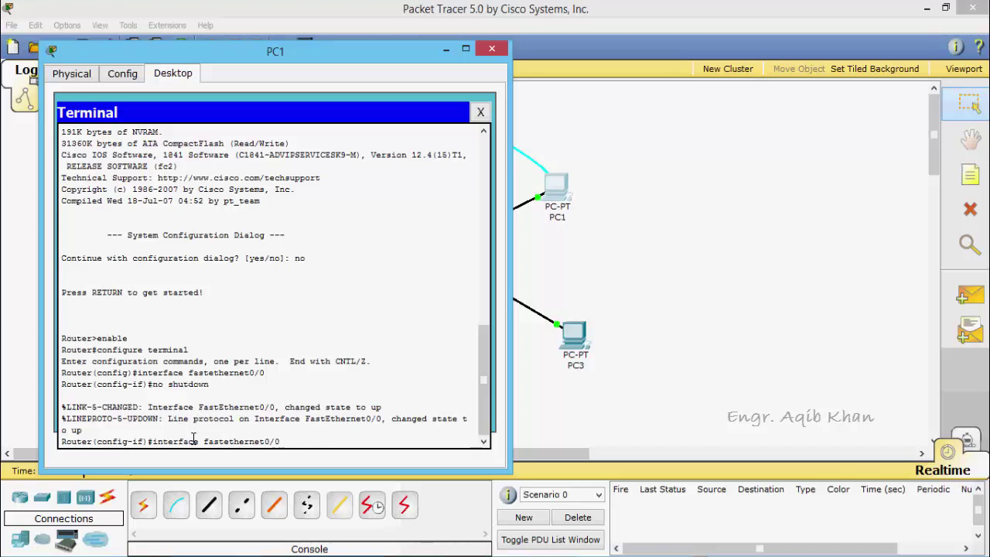
pyautogui.write('.1')
pyautogui.press('Return')
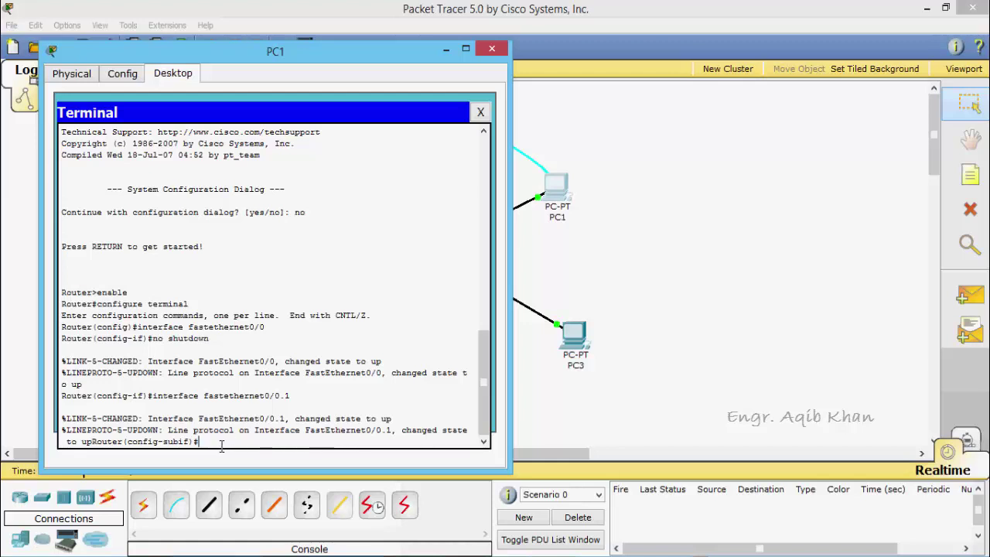
# - Set encapsulation dot1q 2 and IP address 192.168.10.1 255.255.255.0 on subinterface fastethernet0/0.1
pyautogui.write('encapsulation dot1q')
pyautogui.write('2')
pyautogui.press('Return')
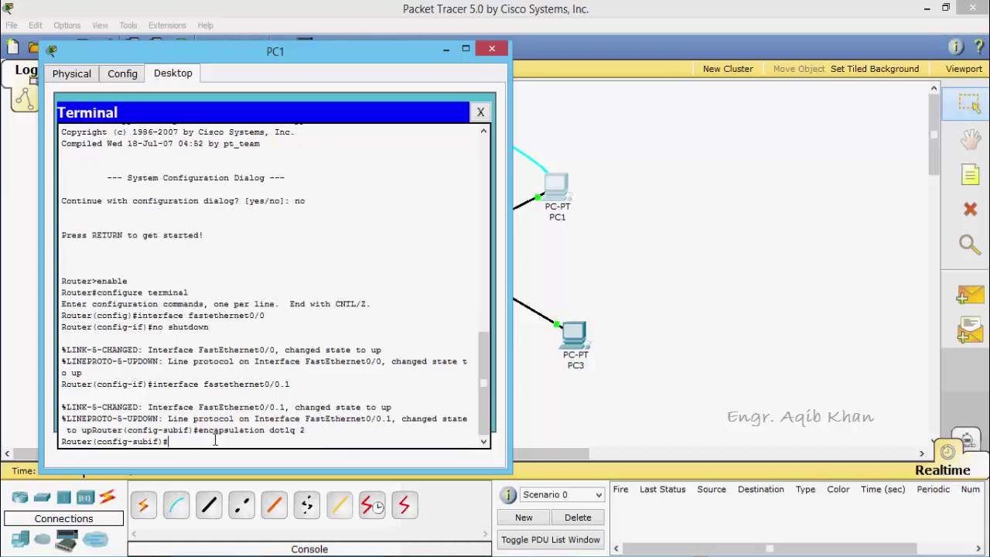
pyautogui.write('ip address 192.168.10.1 255.255.255')
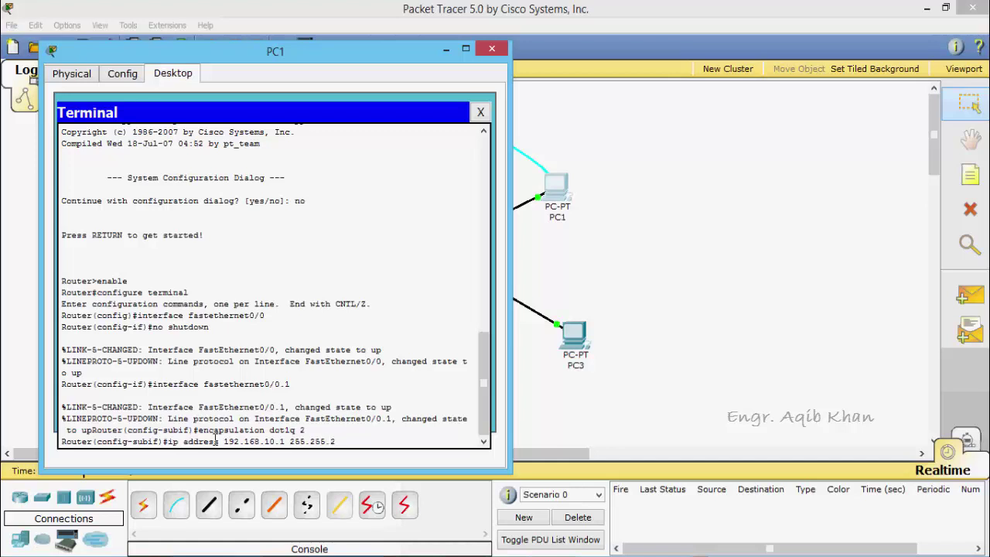
pyautogui.write('.0')
pyautogui.press('Return')
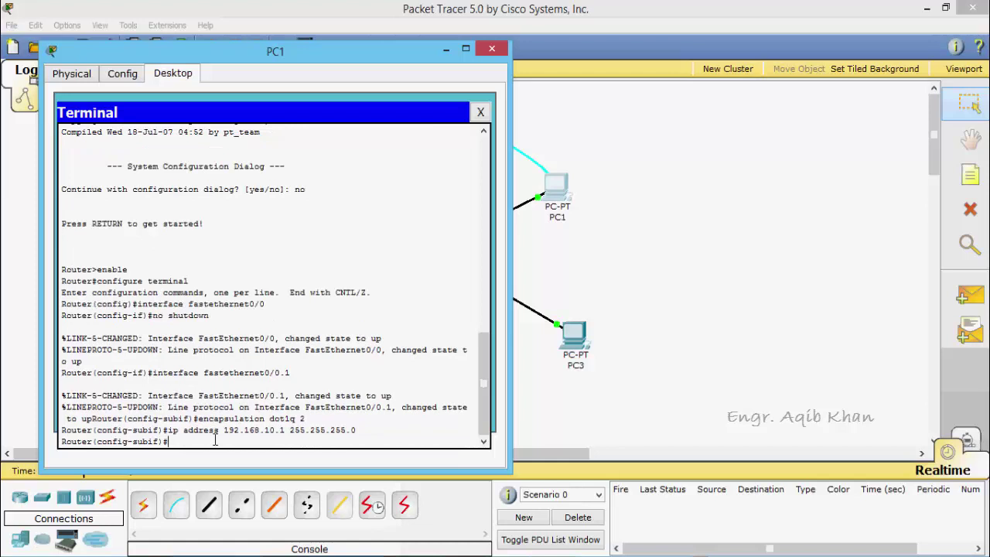
# - Create the subinterface fastethernet0/0.2 on the router and set its encapsulation to dot1q 3
pyautogui.write('interface fastet')
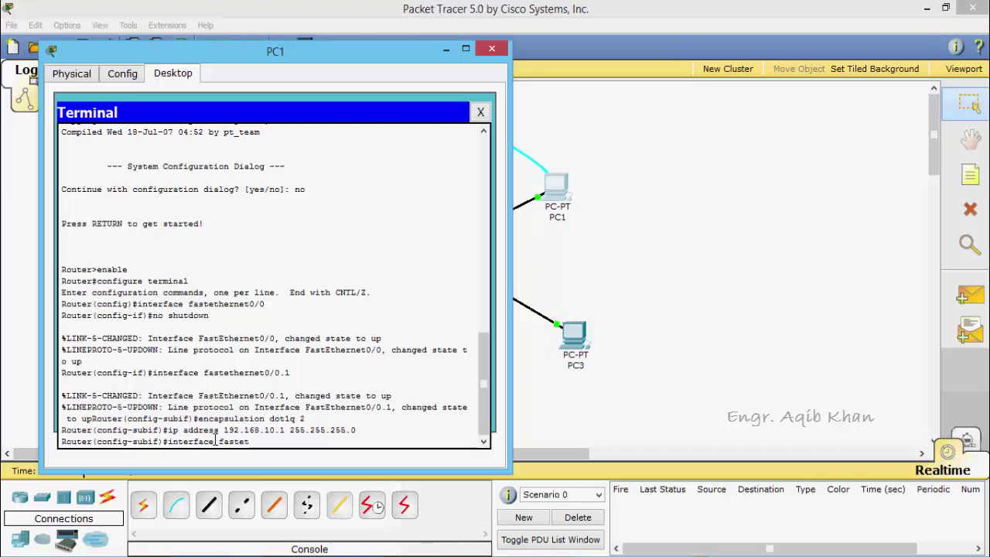
pyautogui.write('hernet0/0.')
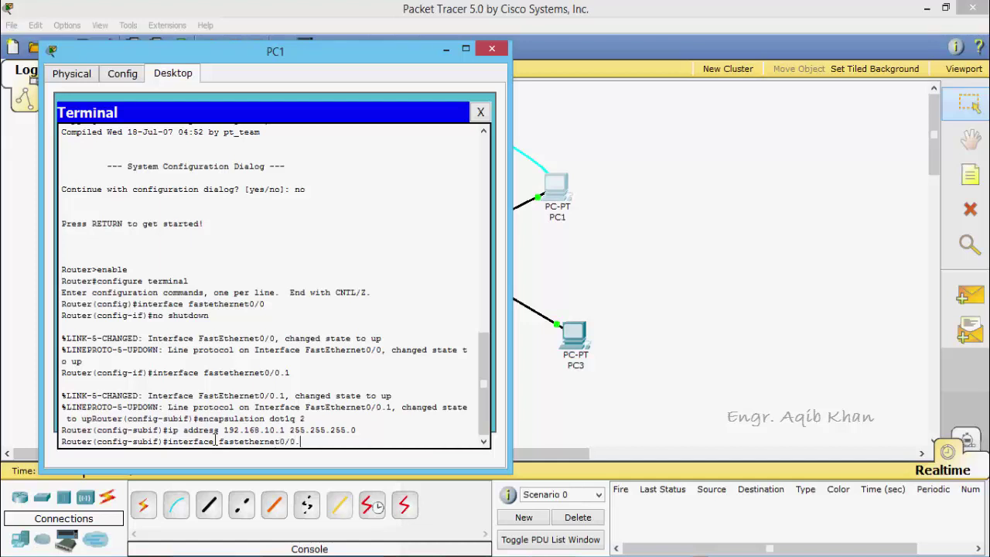
pyautogui.write('2')
pyautogui.press('Return')
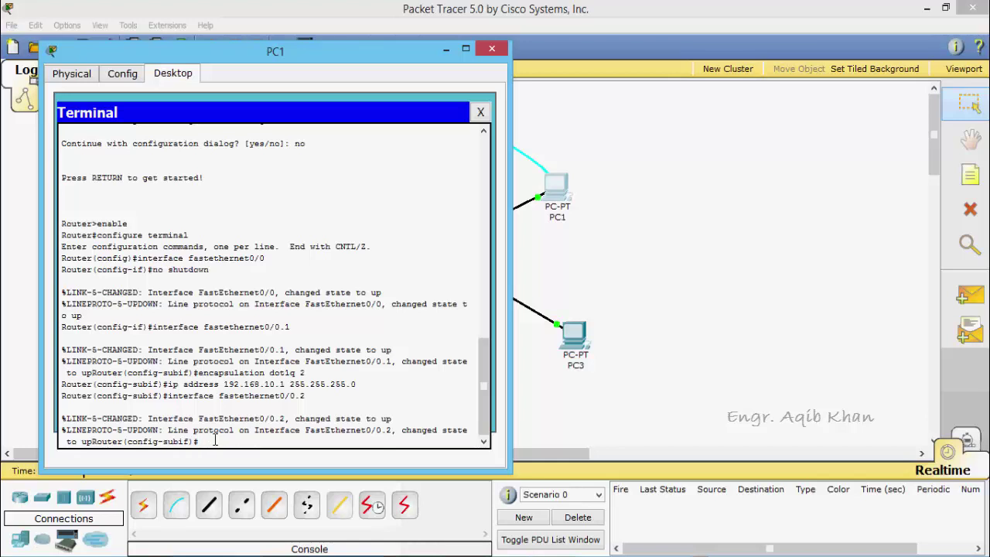
pyautogui.press('Up')
pyautogui.press('Up')
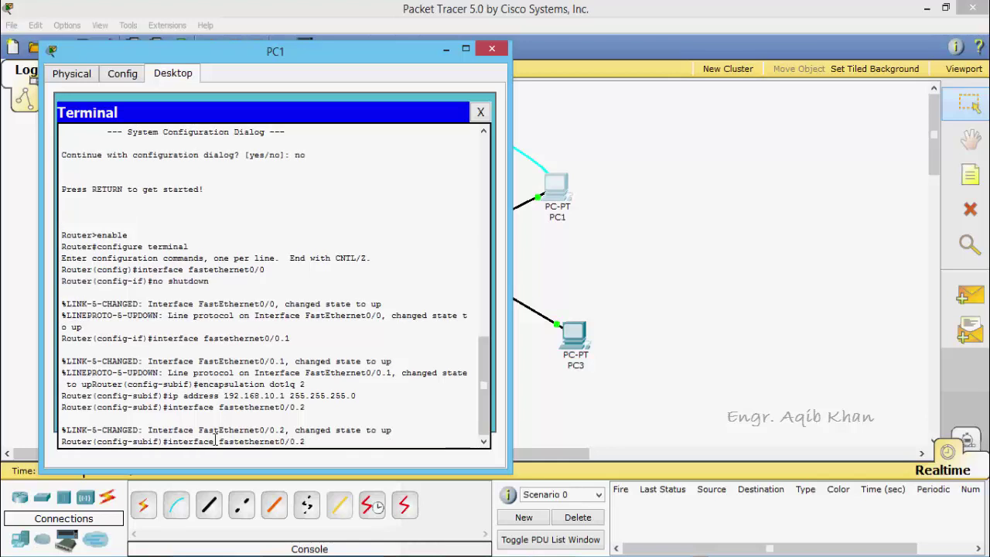
pyautogui.press('Up')
pyautogui.press('BackSpace')
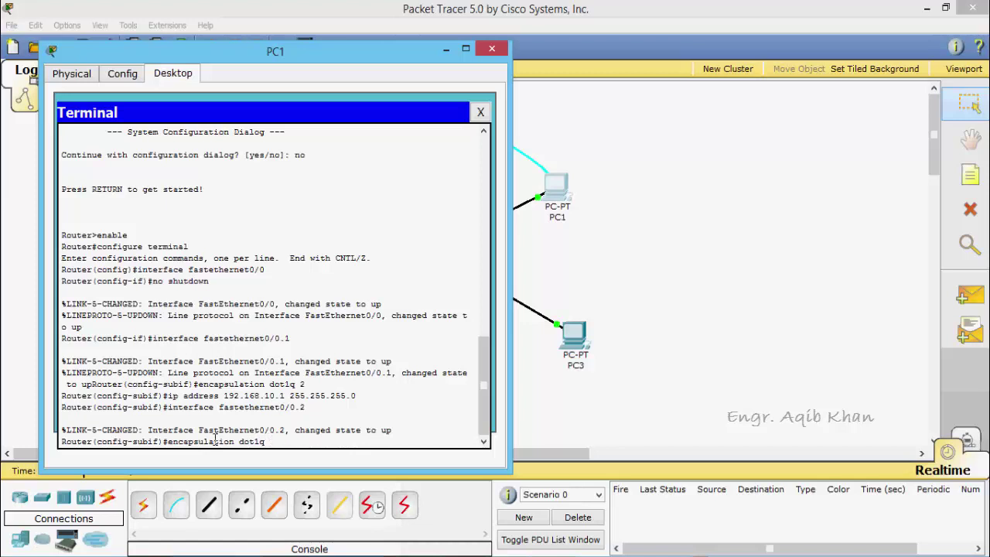
pyautogui.write('3')
pyautogui.press('Return')
# - Assign IP address 192.168.20.1 255.255.255.0 to subinterface fastethernet0/0.2 by reusing the earlier ip address command
pyautogui.press('Up')
pyautogui.press('Up')
pyautogui.press('Up')
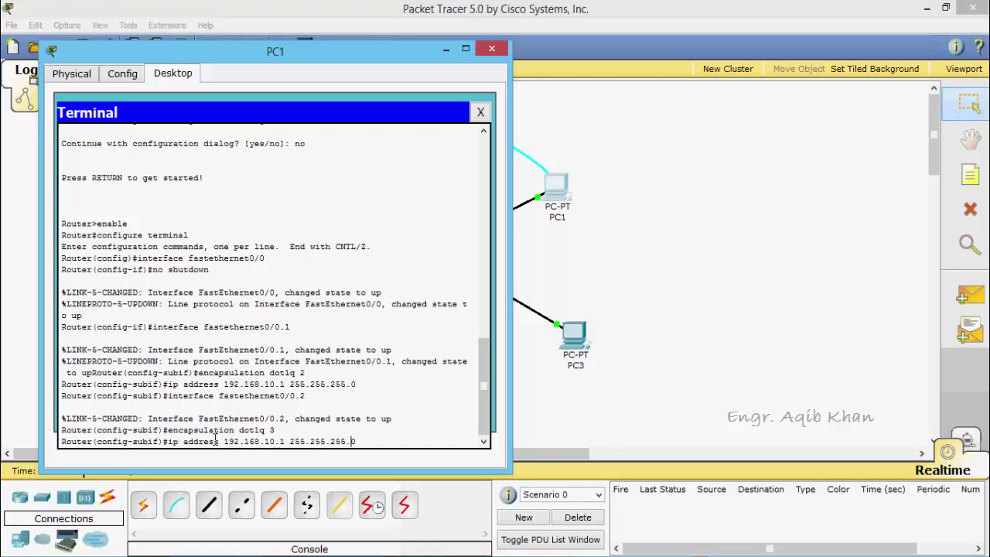
pyautogui.press('Left')
pyautogui.press('Left')
pyautogui.press('Left')
pyautogui.press('BackSpace')
pyautogui.press('BackSpace')
pyautogui.write('20')
pyautogui.press('Return')
# - Exit subinterface and global configuration modes to return to the router's privileged mode
pyautogui.write('e')
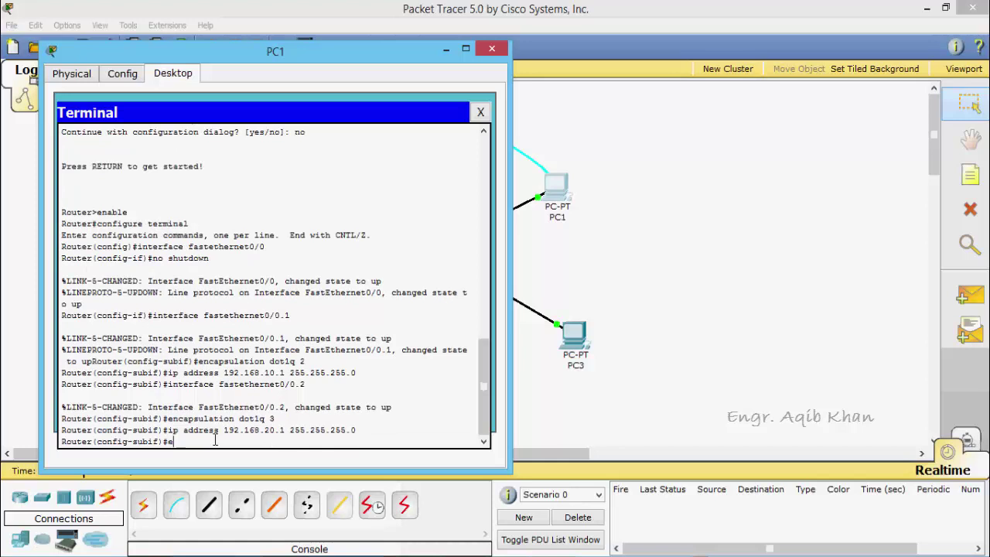
pyautogui.write('xit')
pyautogui.press('Return')
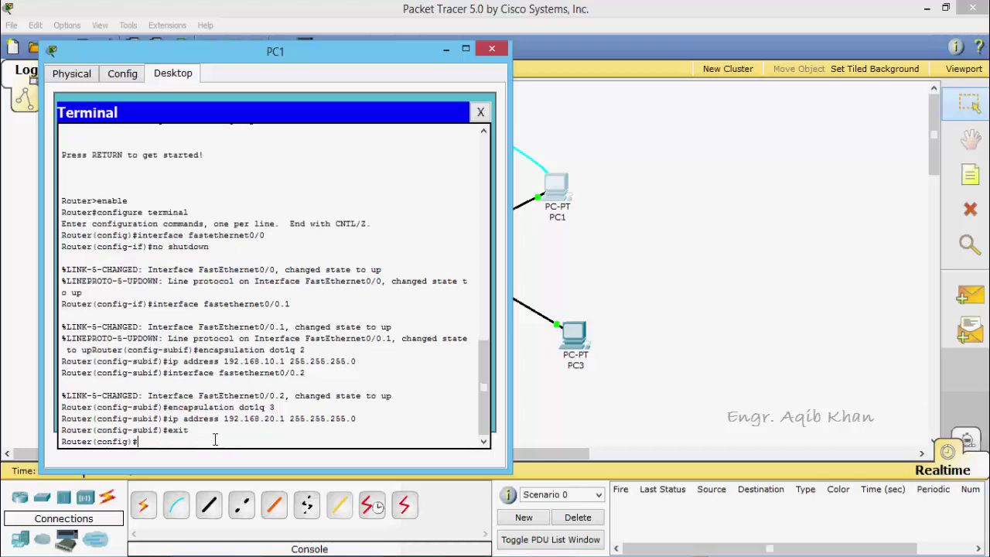
pyautogui.write('exit')
pyautogui.press('Return')
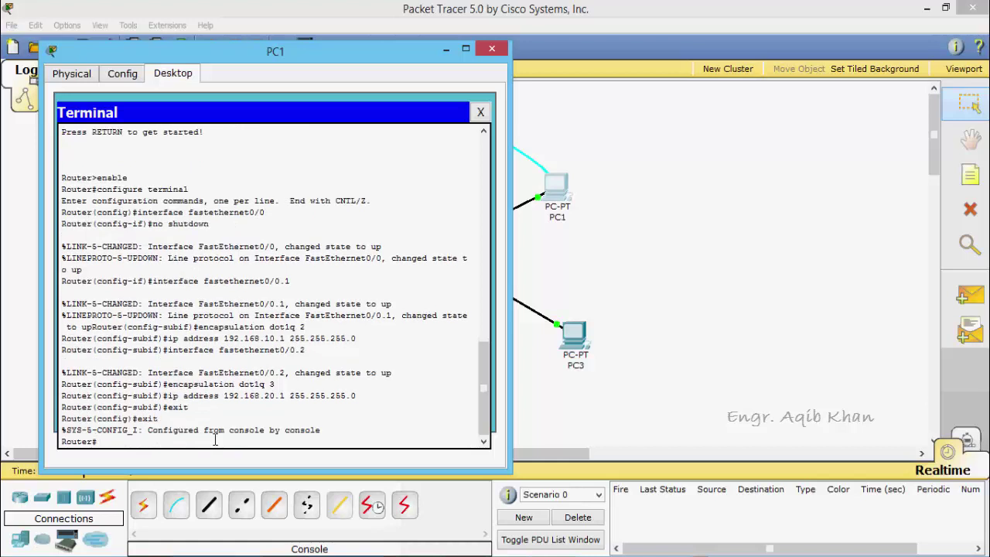
# - Examine the router's interface and subinterface settings with show running-config, and minimize PC1's window
pyautogui.write('show running-config')
pyautogui.press('Return')
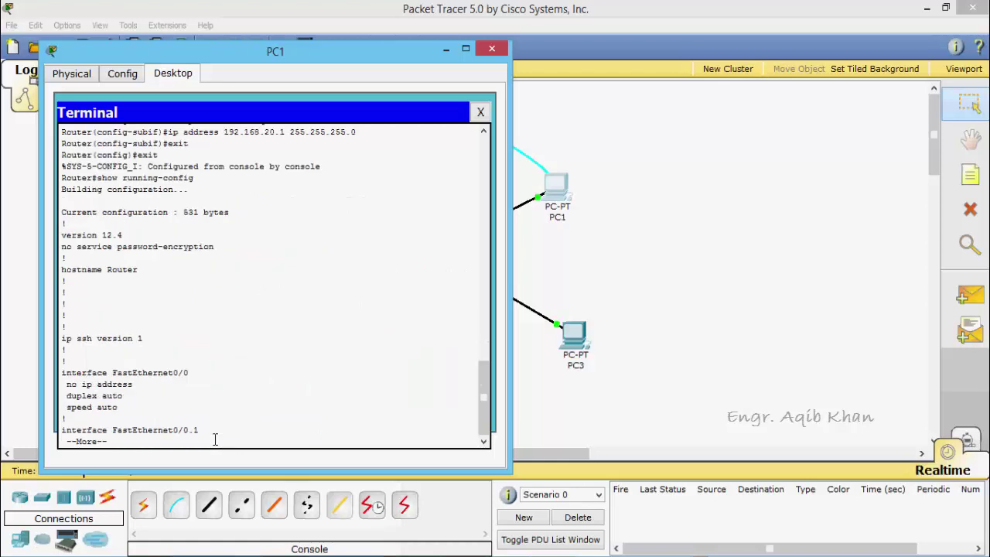
pyautogui.press('Return')
pyautogui.press('Return')
pyautogui.press('Return')
pyautogui.press('Return')
pyautogui.press('Return')
pyautogui.press('Return')
pyautogui.press('Return')
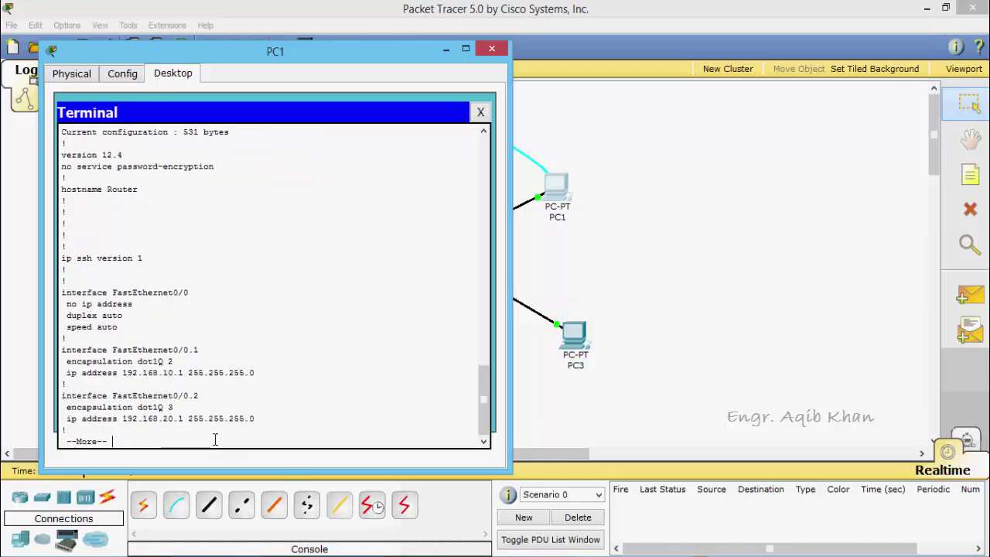
pyautogui.press('Return')
pyautogui.press('Return')
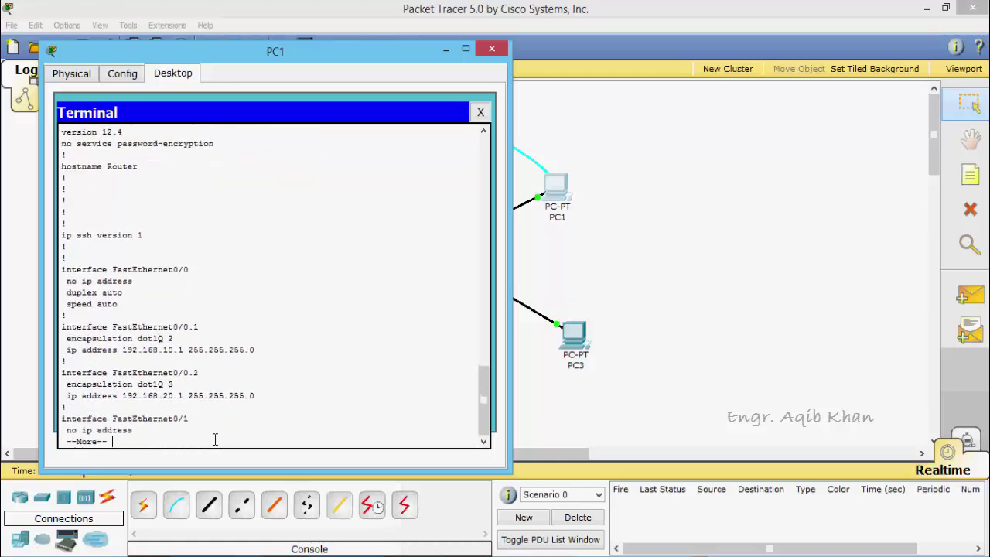
pyautogui.press('Return')
pyautogui.press('Return')
pyautogui.press('Return')
pyautogui.press('Return')
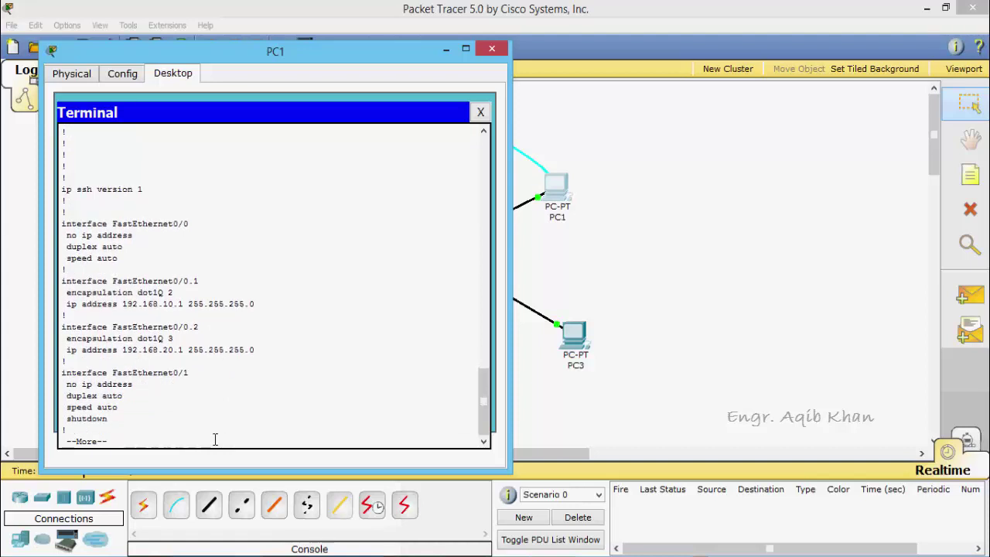
pyautogui.press('Return')
pyautogui.press('Return')
pyautogui.press('Return')
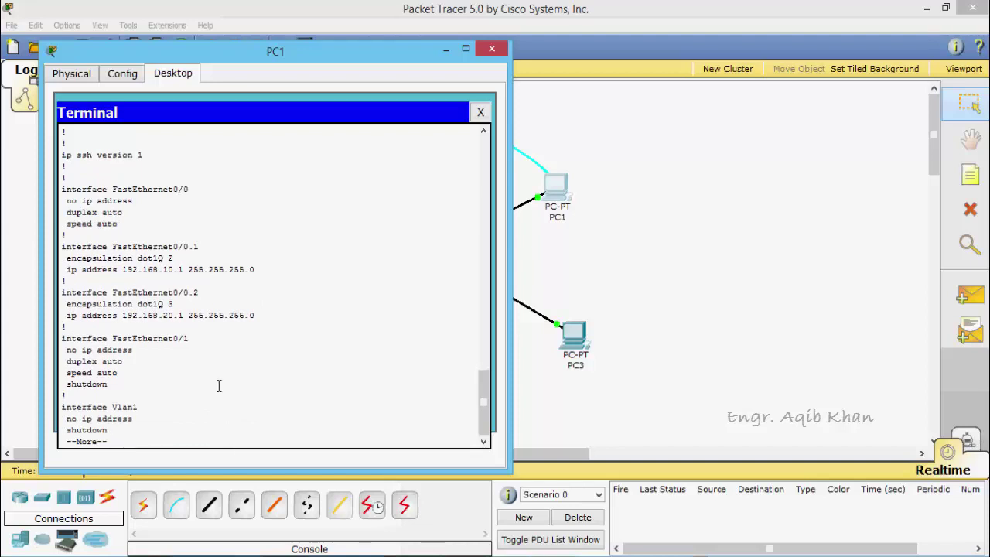
pyautogui.press('Return')
pyautogui.press('Return')
pyautogui.press('Return')
pyautogui.press('Return')
pyautogui.press('Return')
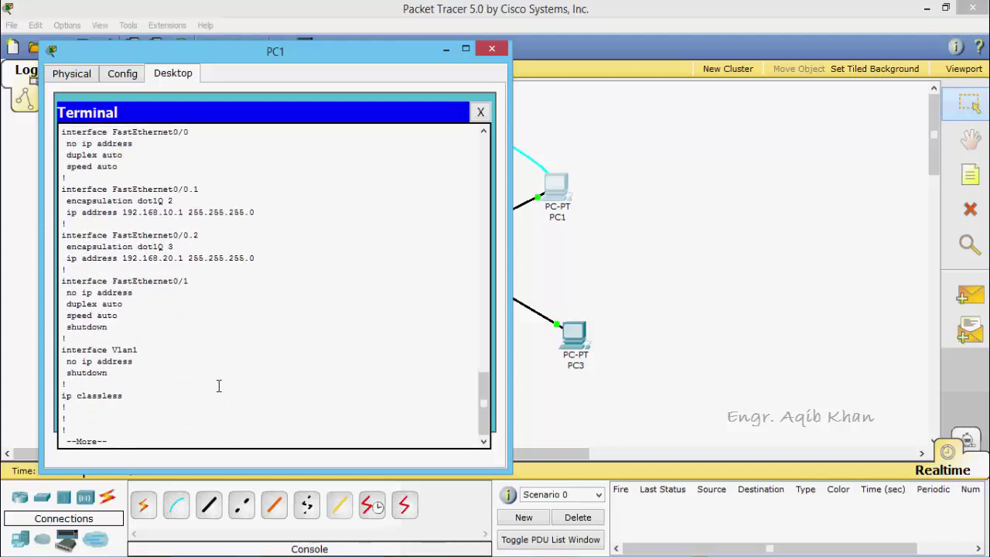
pyautogui.press('Return')
pyautogui.press('Return')
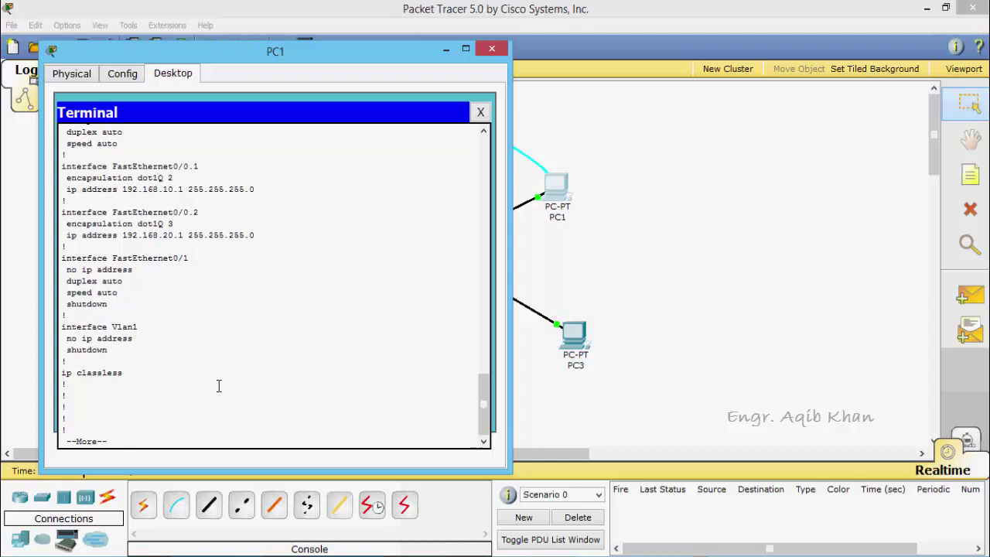
pyautogui.press('Return')
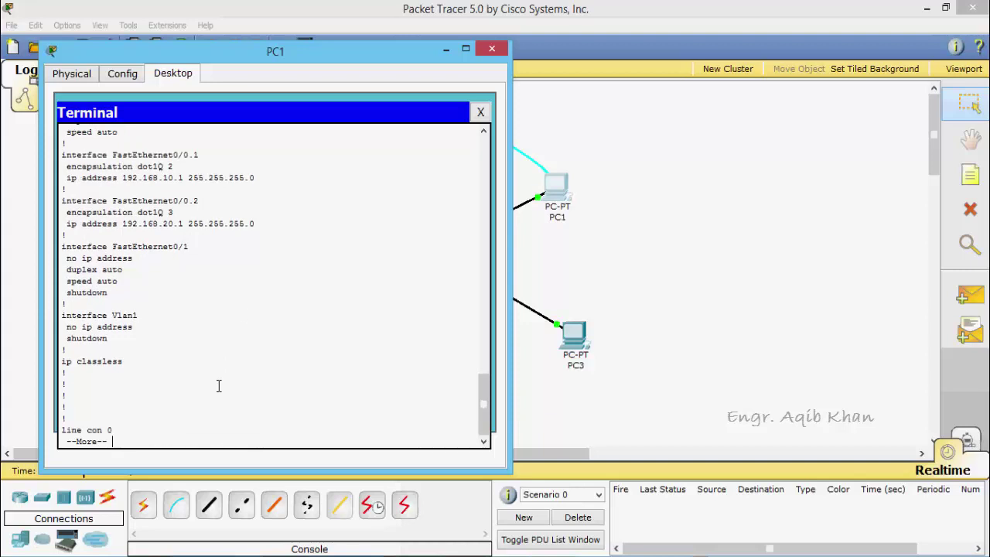
pyautogui.click(446, 49)
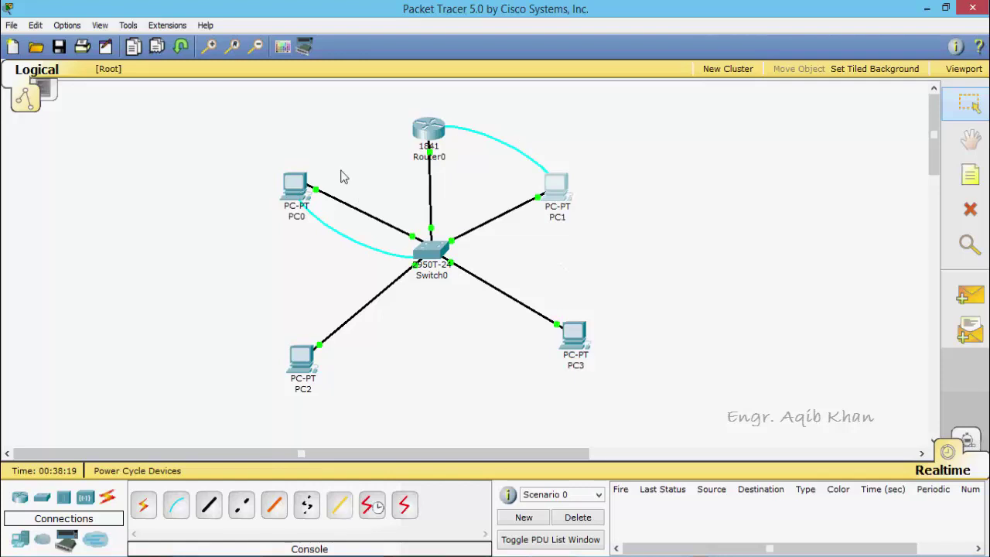
# - Close PC0's terminal and set its default gateway to 192.168.10.1 in its IP configuration
pyautogui.moveTo(295, 188)
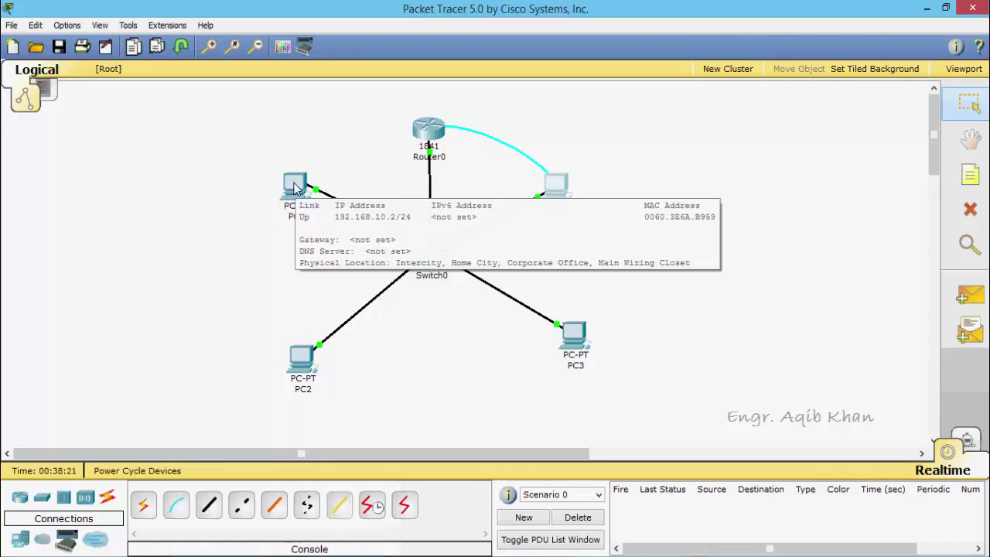
pyautogui.moveTo(553, 187)
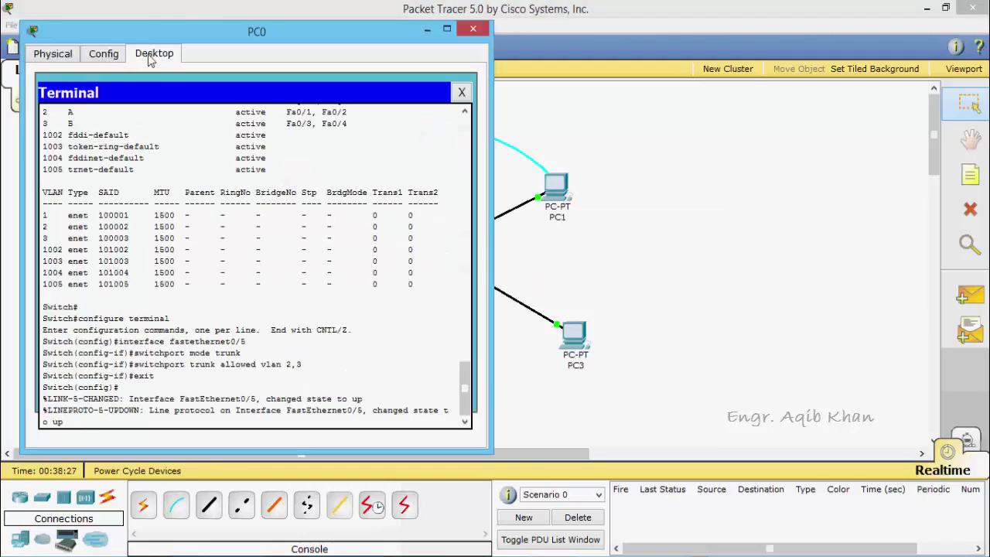
pyautogui.click(462, 92)
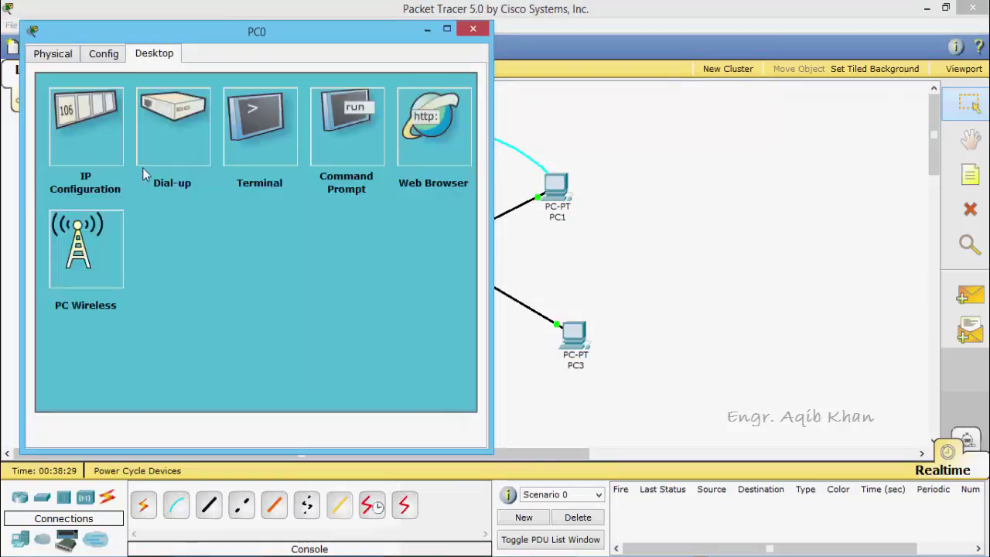
pyautogui.click(97, 132)
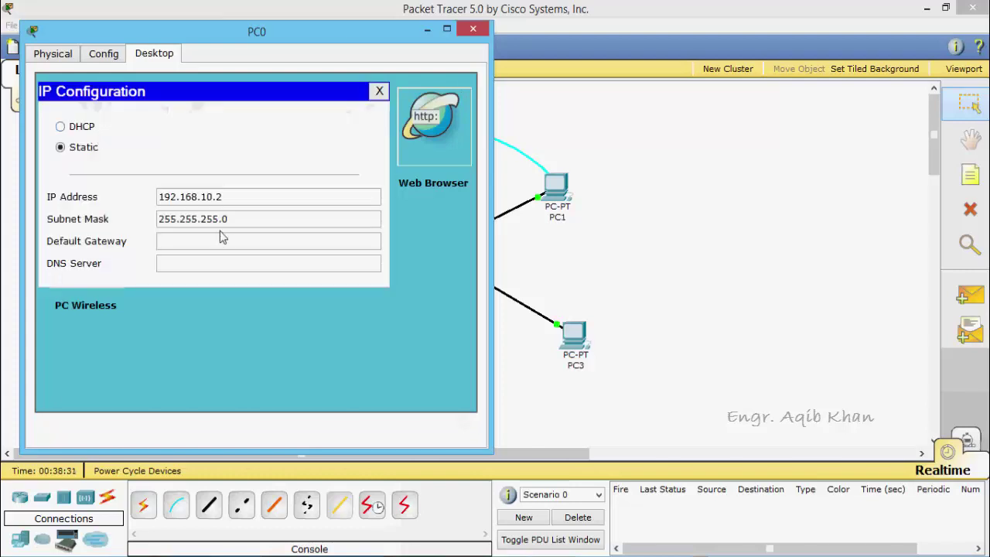
pyautogui.moveTo(226, 196); pyautogui.dragTo(158, 197)
pyautogui.hotkey('ctrl', 'c')
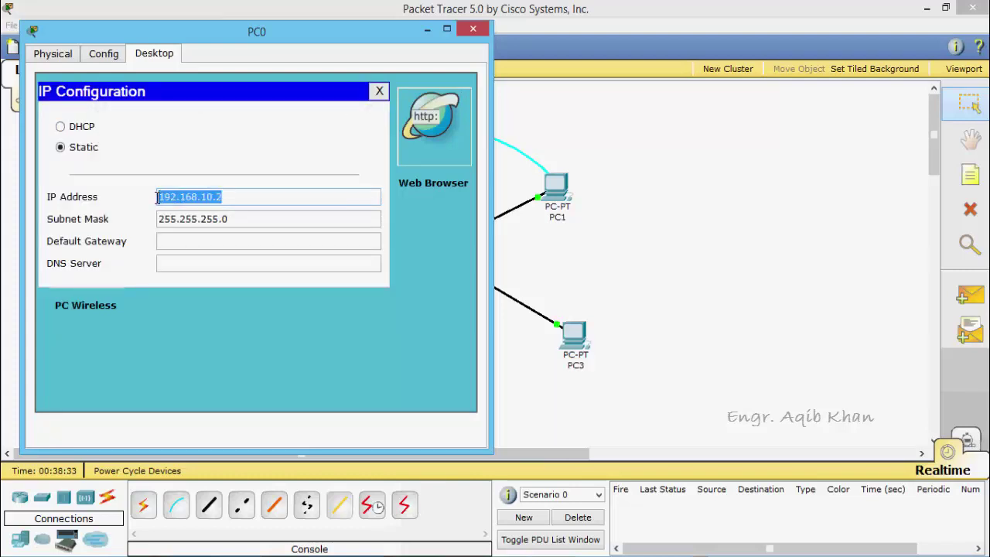
pyautogui.click(173, 240)
pyautogui.hotkey('ctrl', 'v')
pyautogui.press('BackSpace')
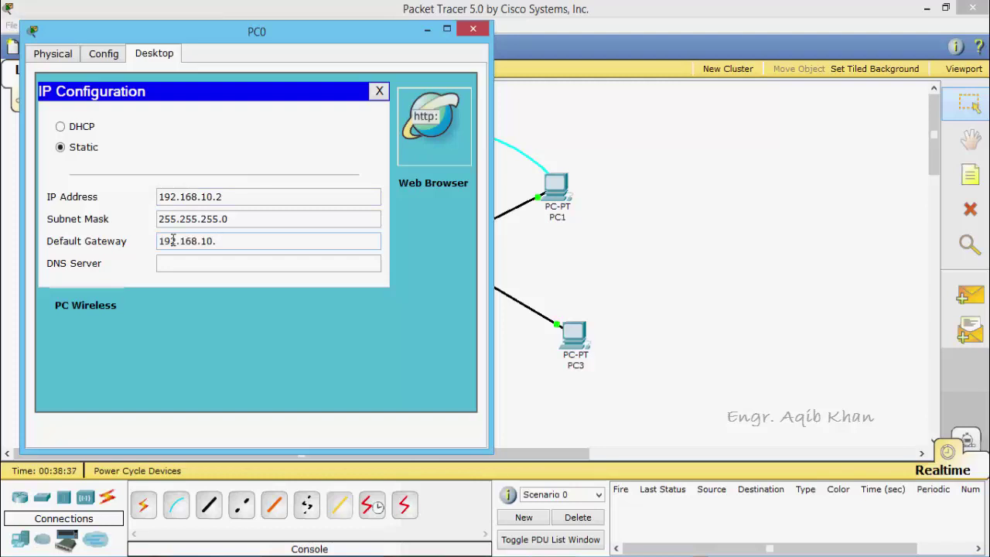
pyautogui.write('1')
# - Copy PC0's default gateway address and enter 192.168.10.1 as the default gateway in PC1's IP configuration
pyautogui.moveTo(223, 241); pyautogui.dragTo(157, 242)
pyautogui.hotkey('ctrl', 'c')
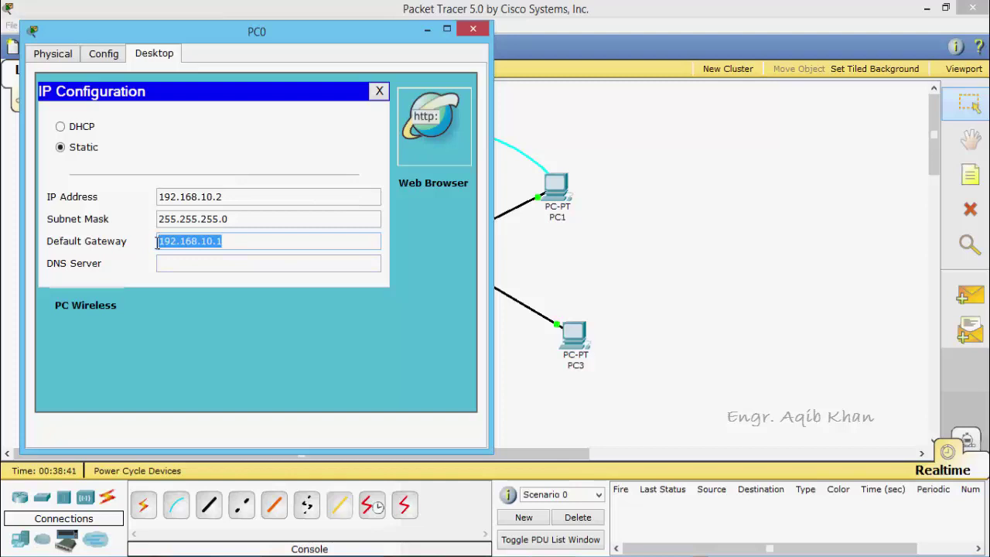
pyautogui.click(472, 28)
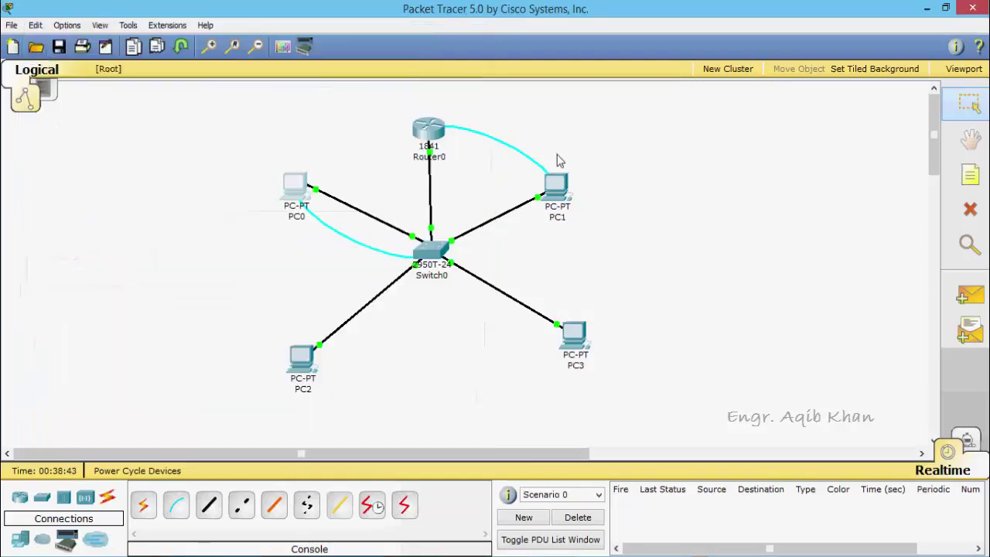
pyautogui.click(556, 184)
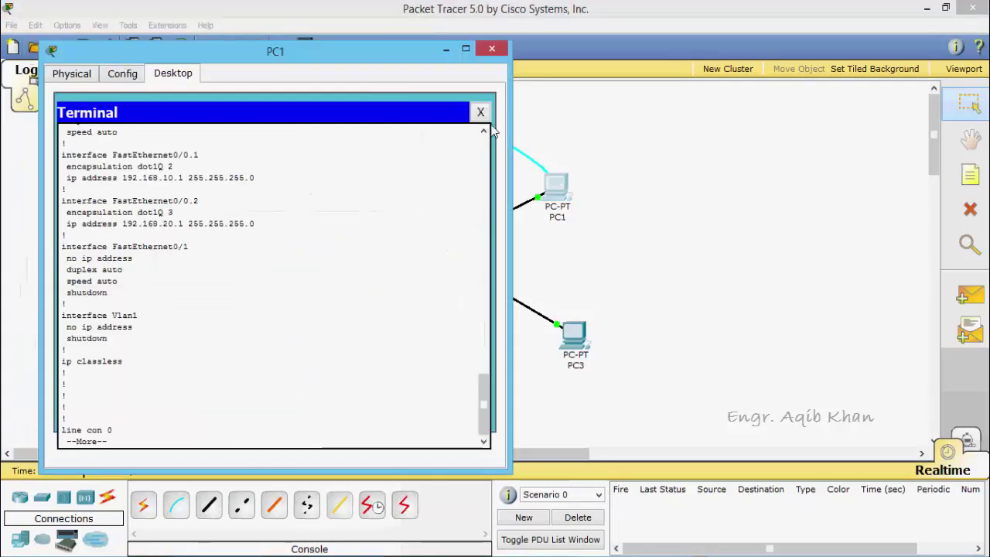
pyautogui.click(480, 112)
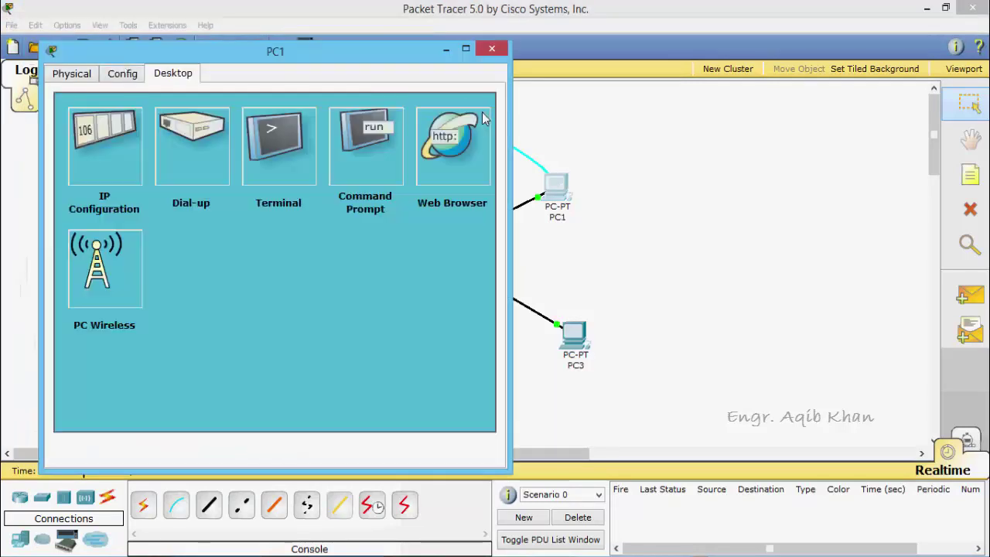
pyautogui.click(118, 150)
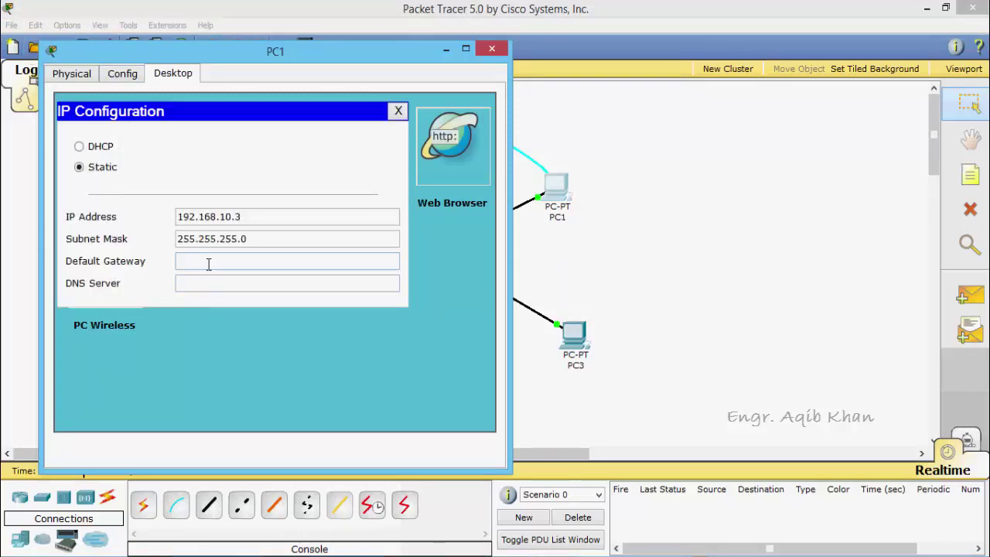
pyautogui.click(208, 264)
pyautogui.write('192.168.10.1')
pyautogui.click(496, 51)
# - Set PC2's default gateway to 192.168.20.1 by pasting the copied address and correcting its last two octets
pyautogui.click(302, 360)
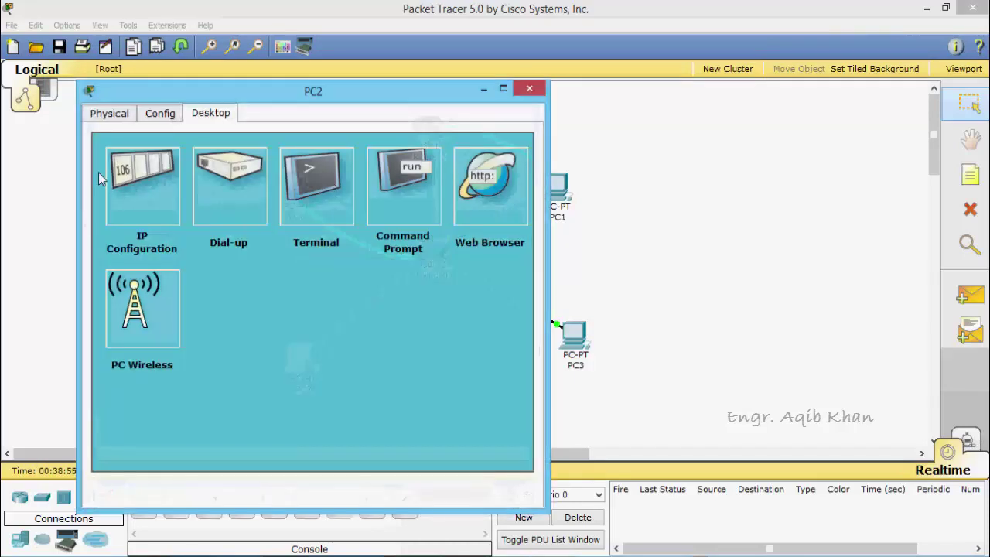
pyautogui.click(140, 174)
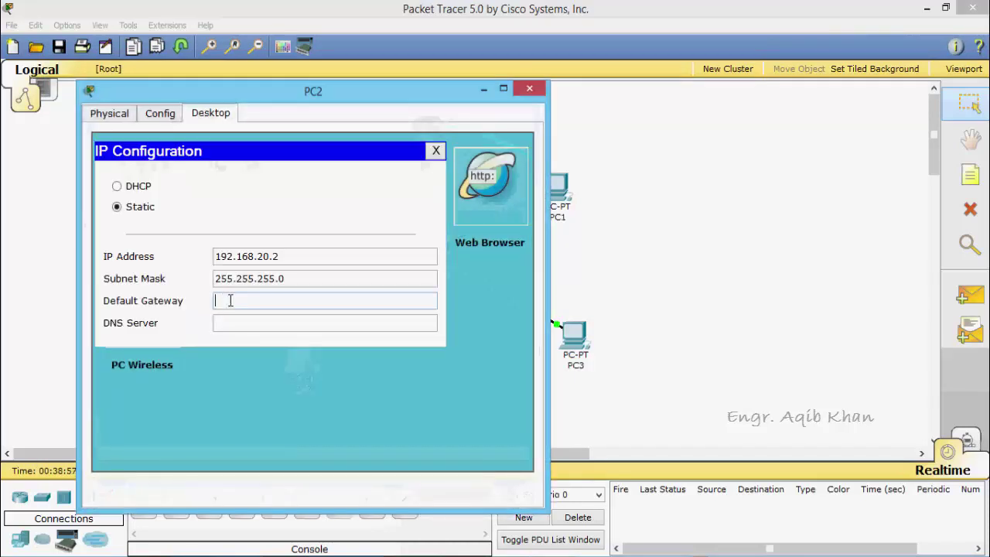
pyautogui.hotkey('ctrl', 'v')
pyautogui.press('BackSpace')
pyautogui.press('BackSpace')
pyautogui.press('BackSpace')
pyautogui.press('BackSpace')
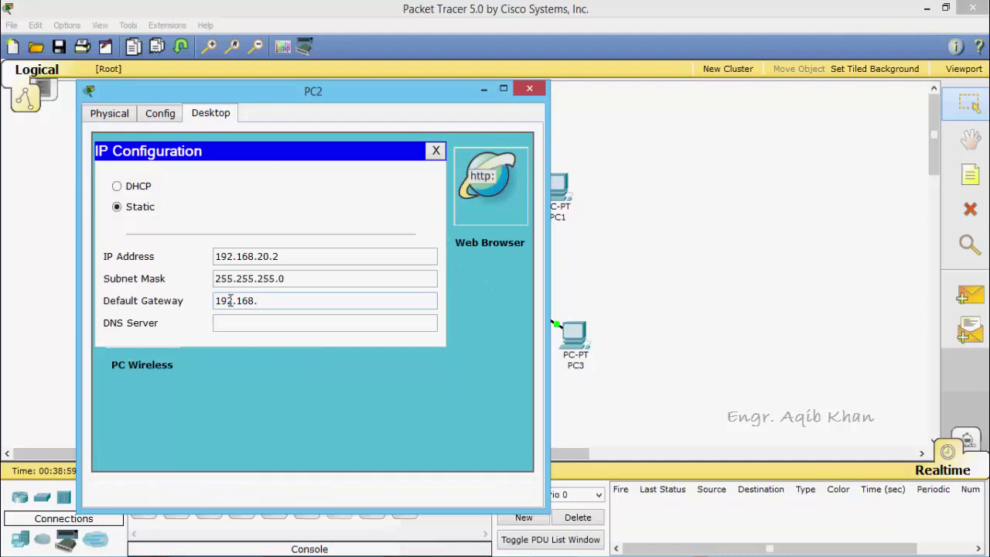
pyautogui.write('20.1')
# - Copy PC2's default gateway address and enter 192.168.20.1 as PC3's default gateway
pyautogui.moveTo(285, 300); pyautogui.dragTo(214, 302)
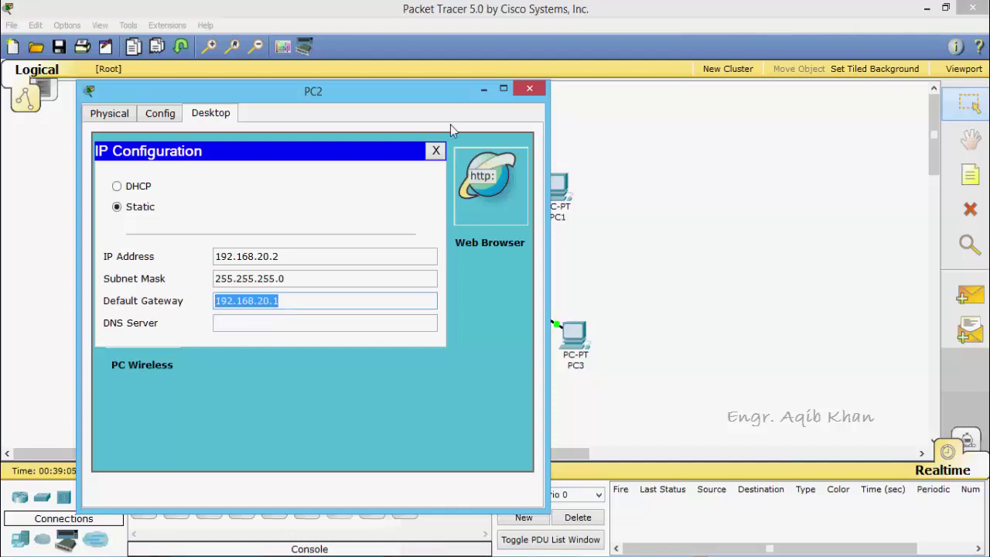
pyautogui.click(436, 151)
pyautogui.click(529, 88)
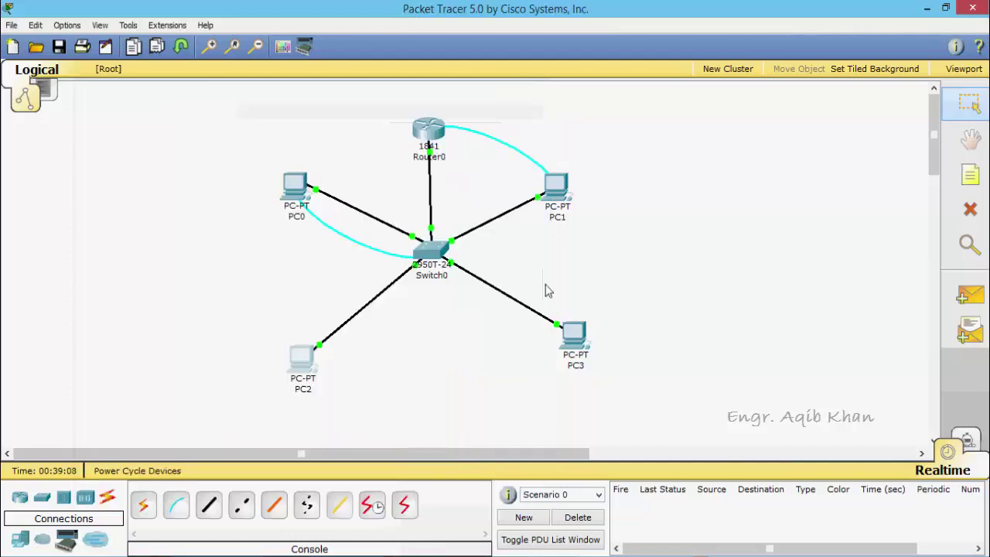
pyautogui.click(572, 326)
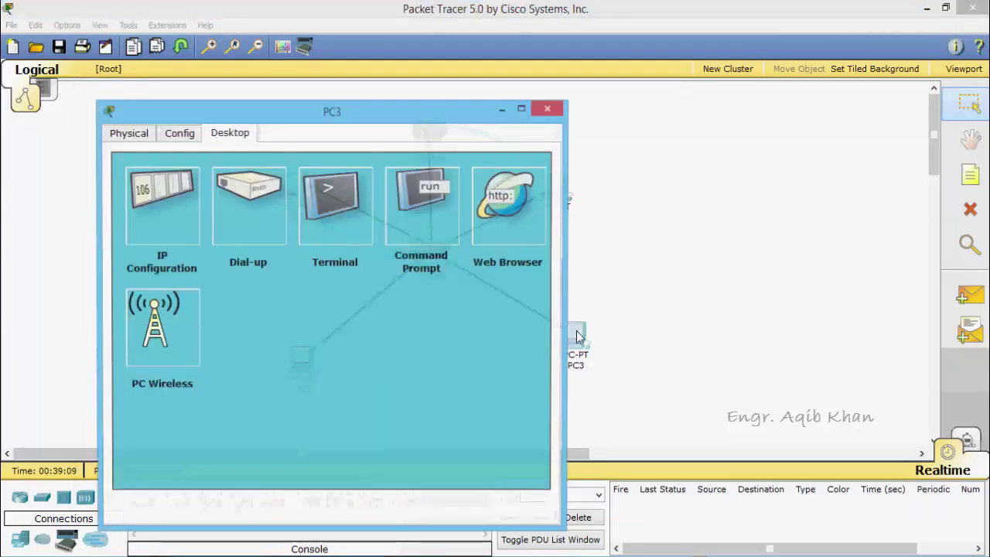
pyautogui.click(160, 214)
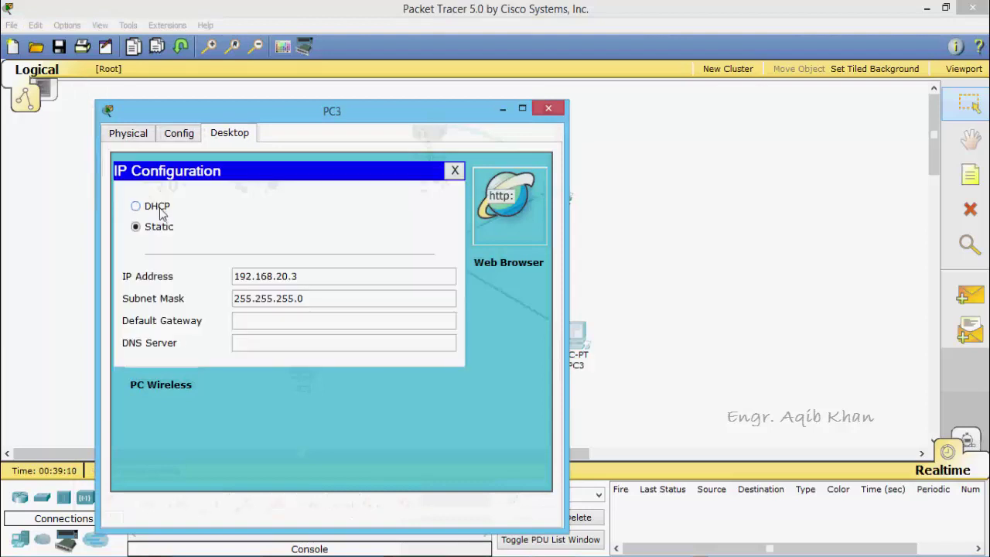
pyautogui.click(256, 322)
pyautogui.write('192.168.20.1')
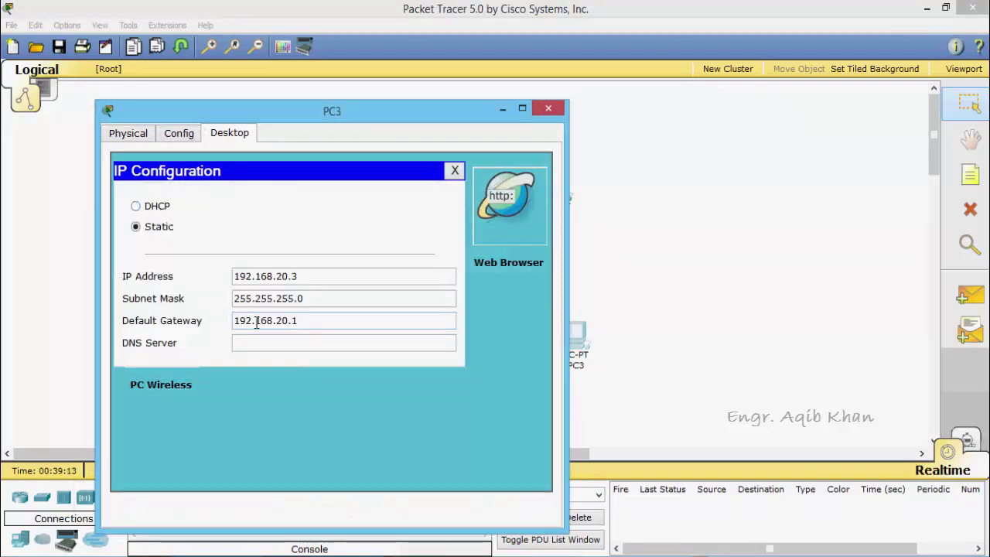
pyautogui.click(548, 110)
# - Test inter-VLAN routing by sending a simple PDU from PC0 to PC2 twice
pyautogui.click(976, 305)
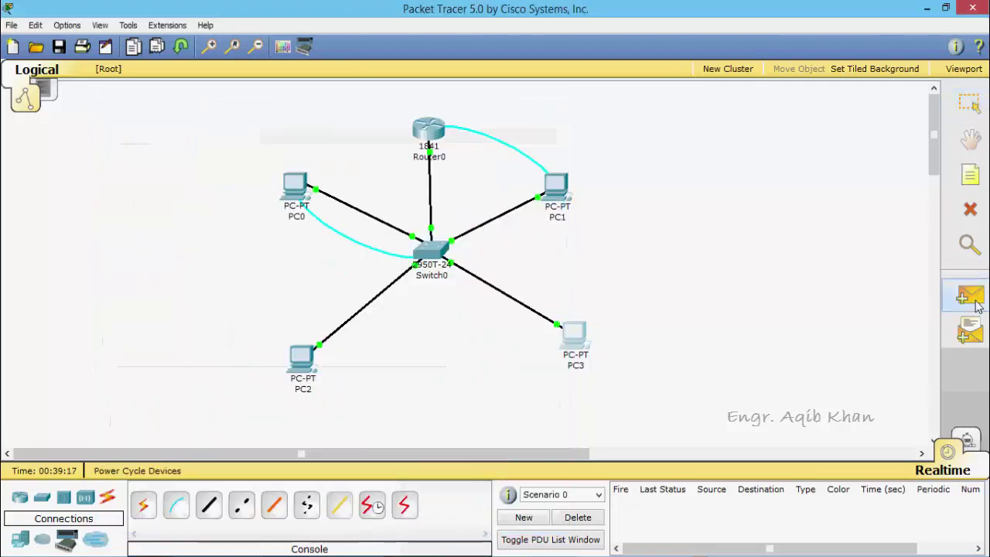
pyautogui.click(295, 190)
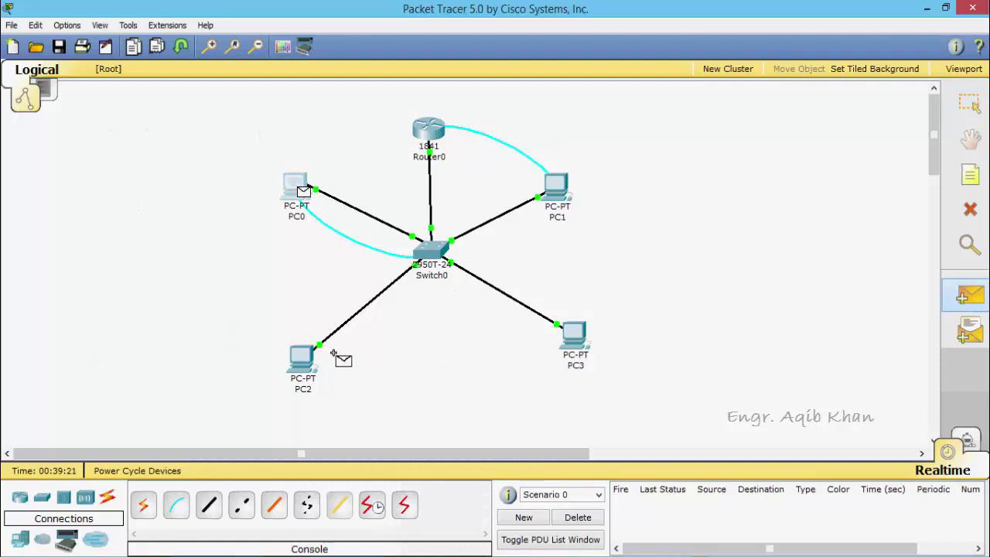
pyautogui.click(302, 359)
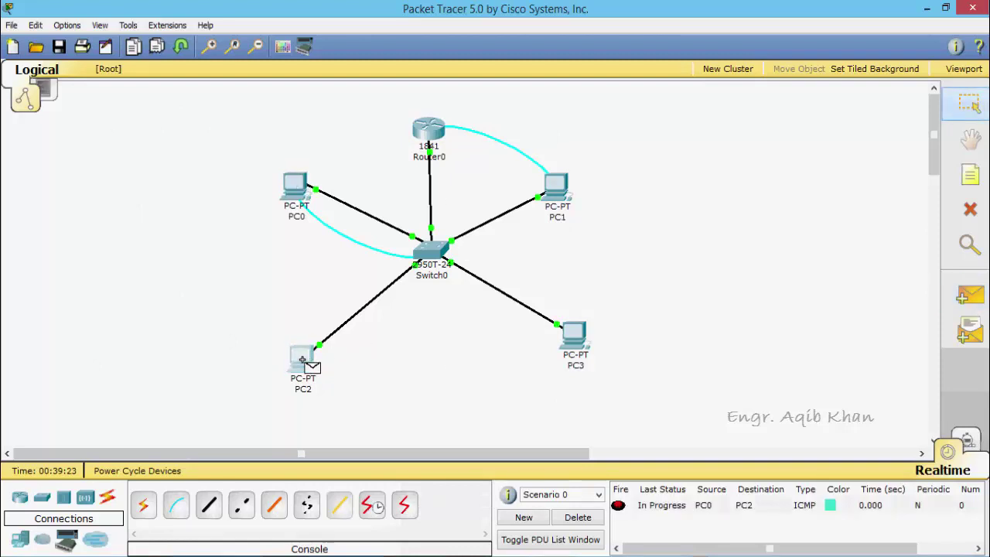
pyautogui.click(975, 295)
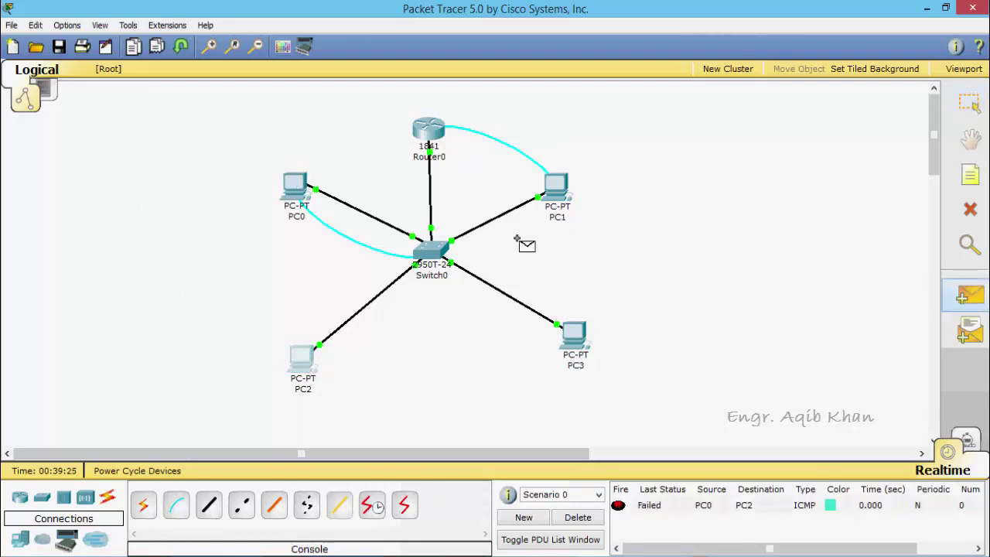
pyautogui.click(296, 177)
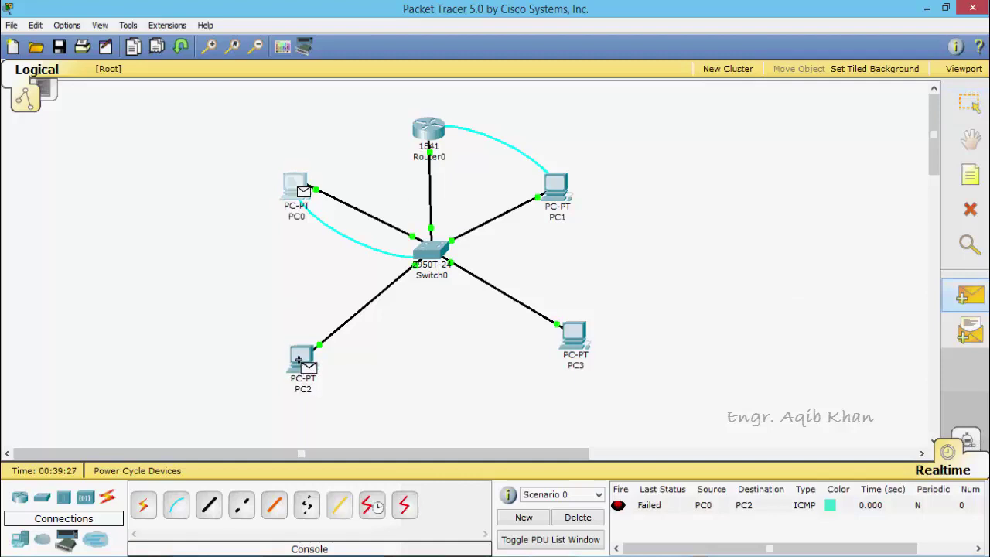
pyautogui.click(303, 359)
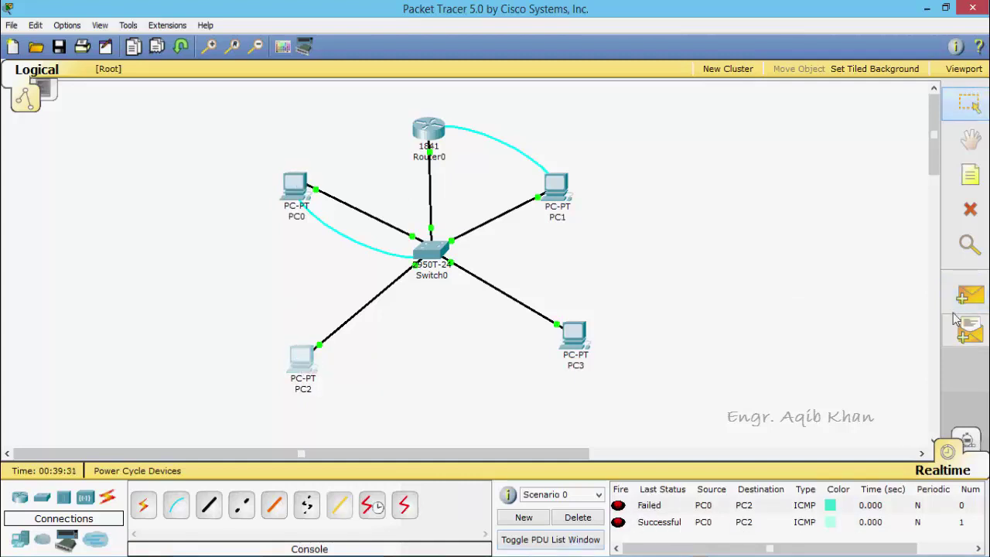
# - Send a simple PDU from PC0 to PC3 and delete the scenario's PDU entries
pyautogui.click(969, 296)
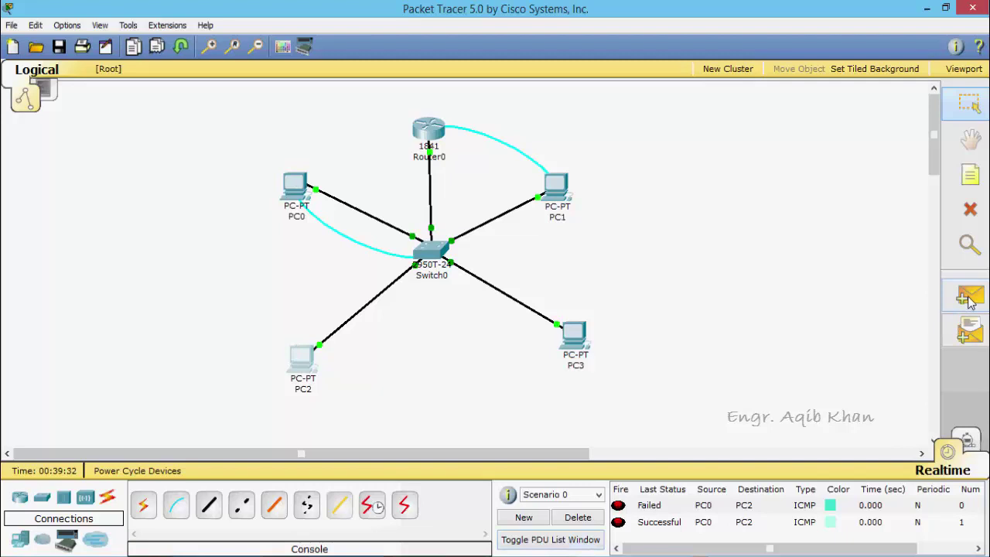
pyautogui.click(298, 180)
pyautogui.click(572, 334)
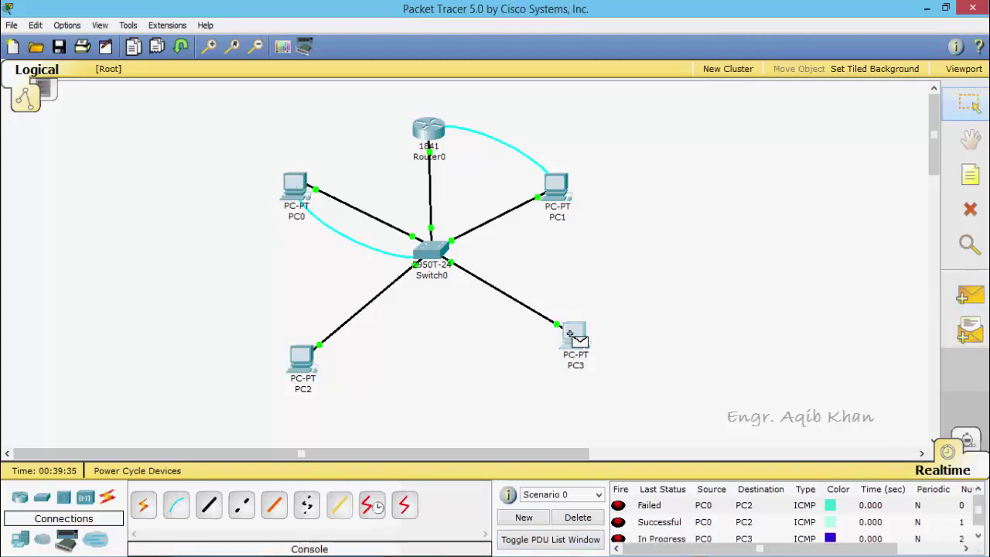
pyautogui.click(586, 518)
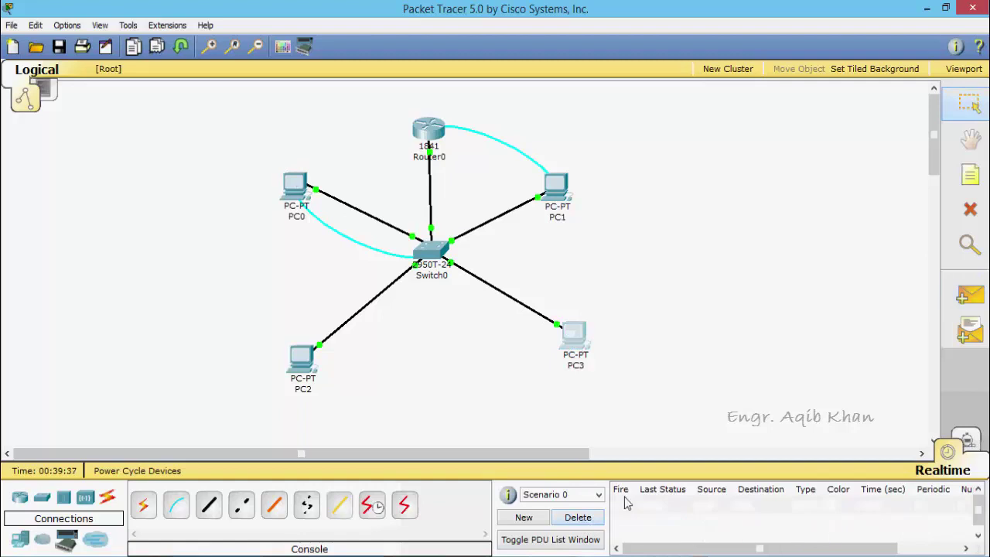
# - Repeat the simple PDU test from PC0 to PC3 with the emptied PDU list
pyautogui.click(969, 297)
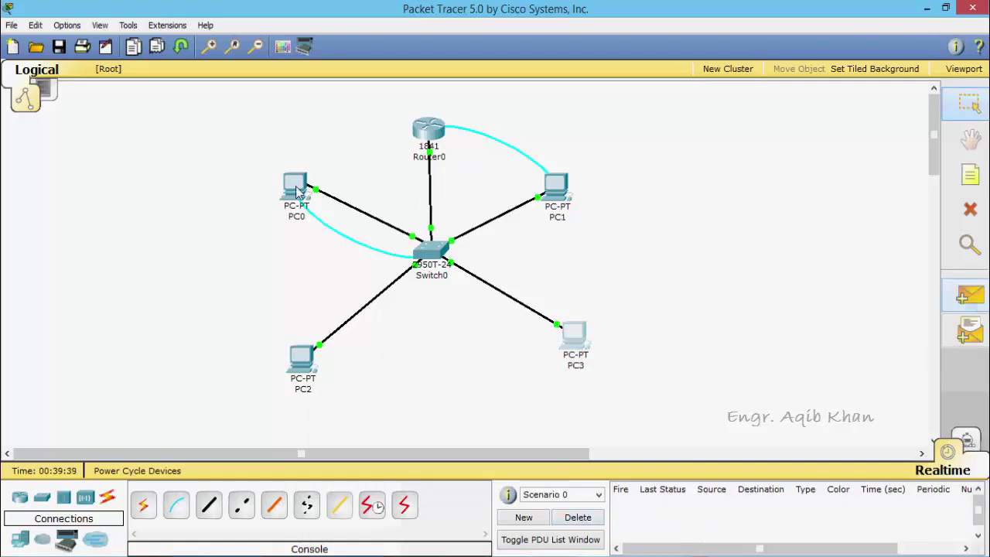
pyautogui.click(965, 300)
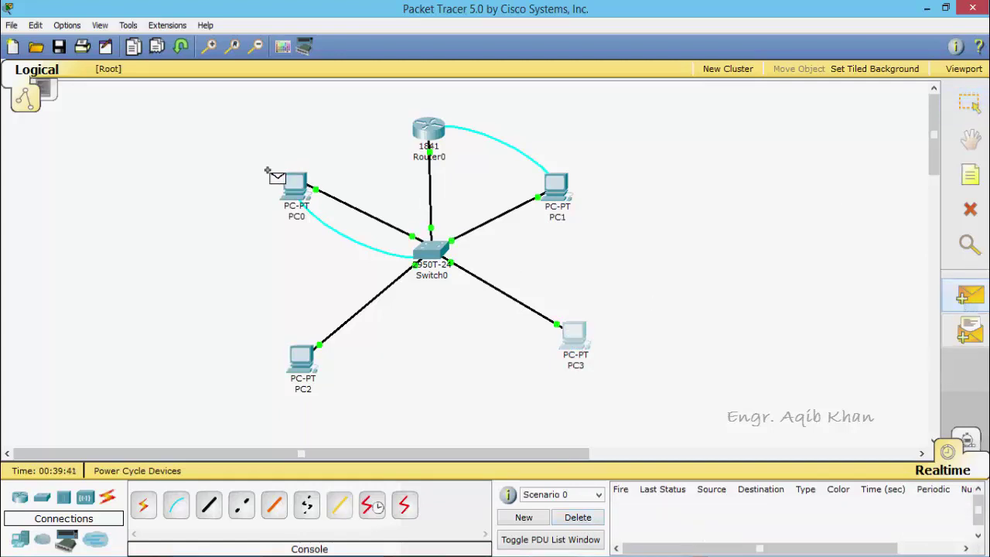
pyautogui.click(292, 182)
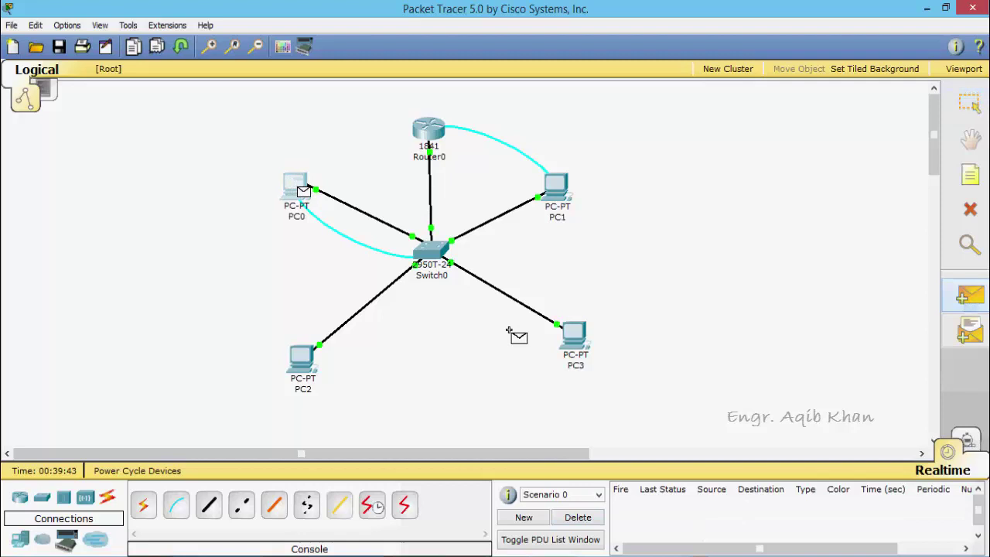
pyautogui.click(573, 333)
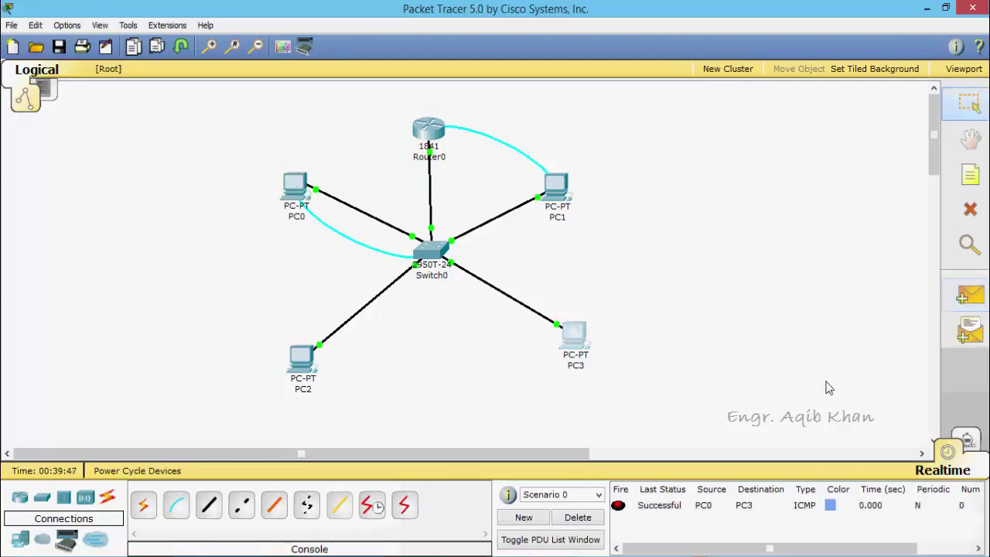
# - Test the reverse direction by sending simple PDUs from PC3 to PC0 and from PC3 to PC1
pyautogui.click(972, 299)
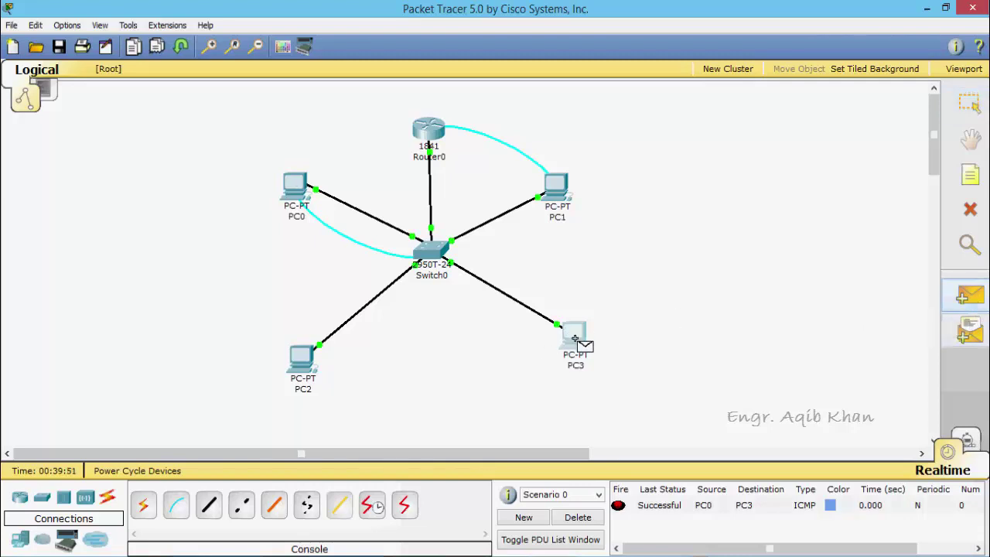
pyautogui.click(575, 339)
pyautogui.click(296, 184)
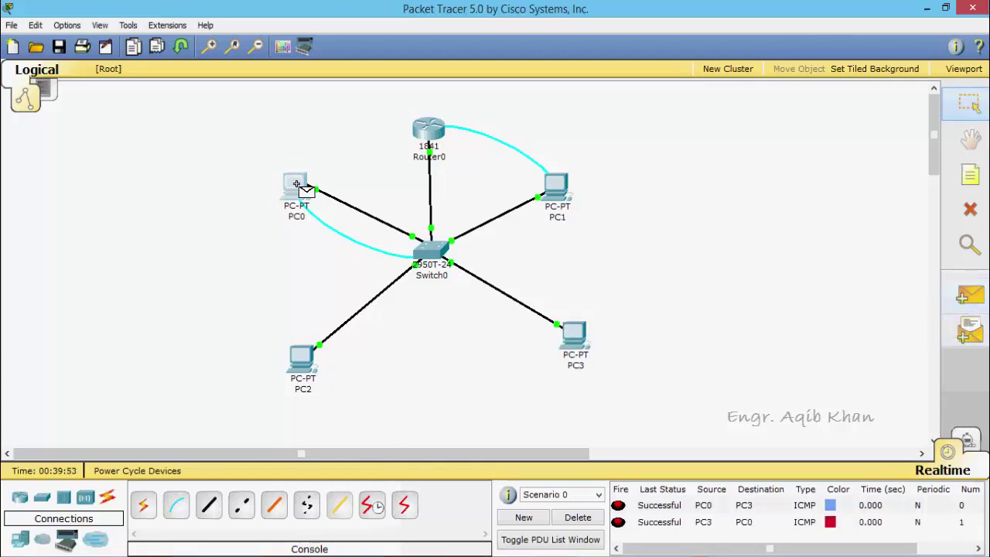
pyautogui.click(974, 303)
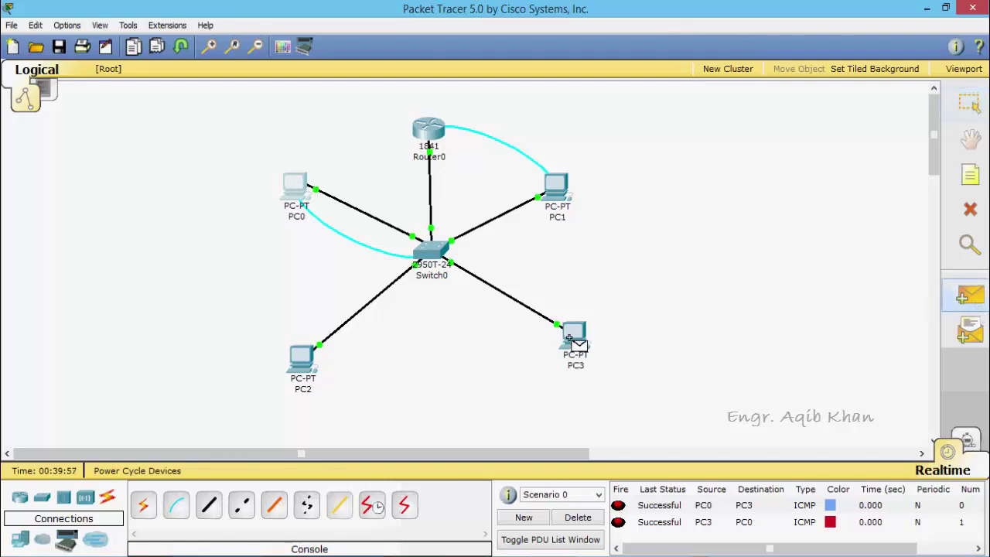
pyautogui.click(573, 338)
pyautogui.click(555, 188)
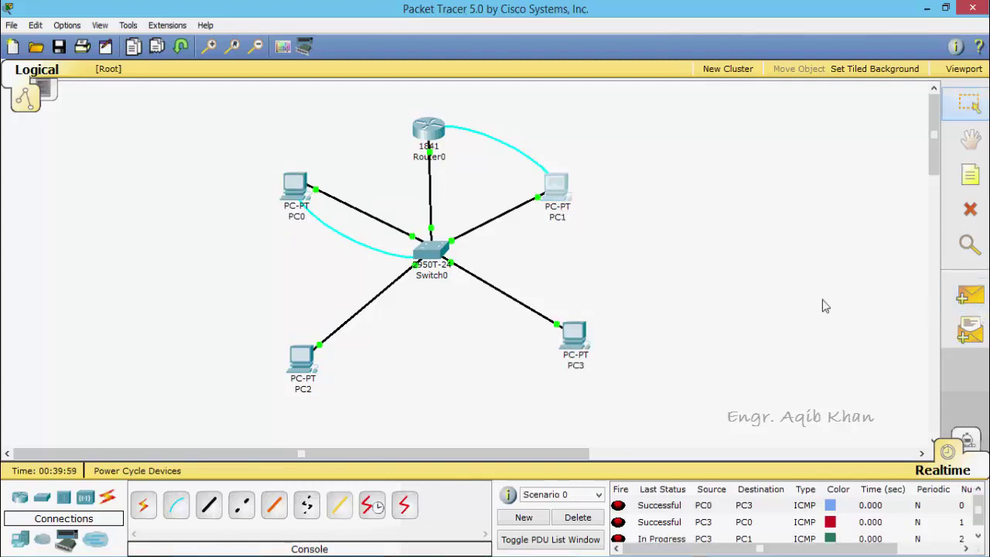
# - Send another simple PDU from PC3 to PC1, deleting the scenario's PDU entries before and after the test
pyautogui.click(974, 303)
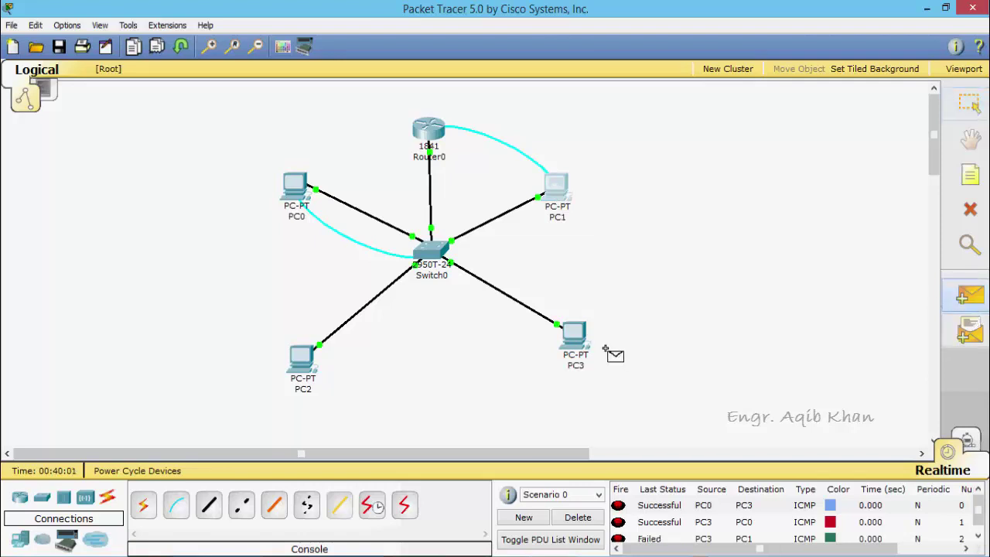
pyautogui.click(585, 517)
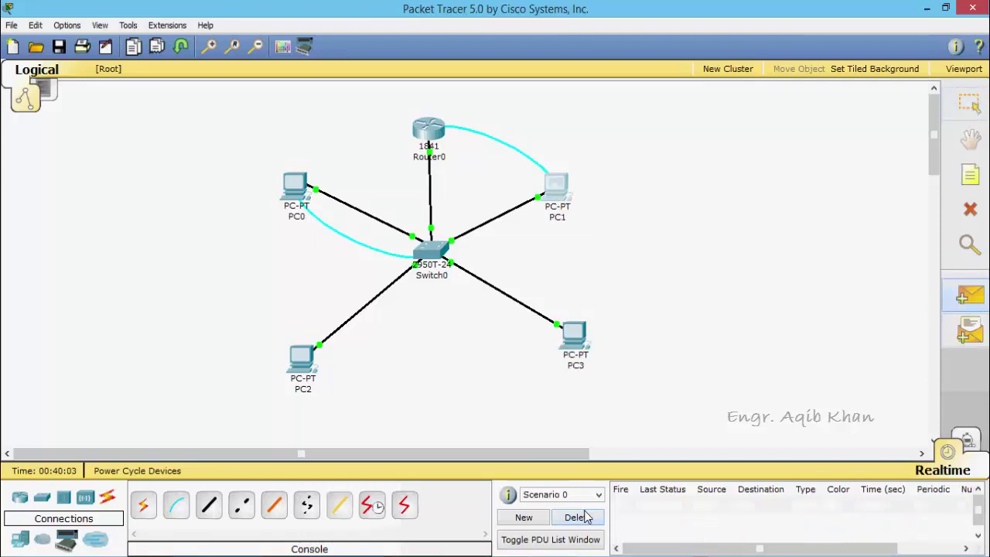
pyautogui.click(582, 338)
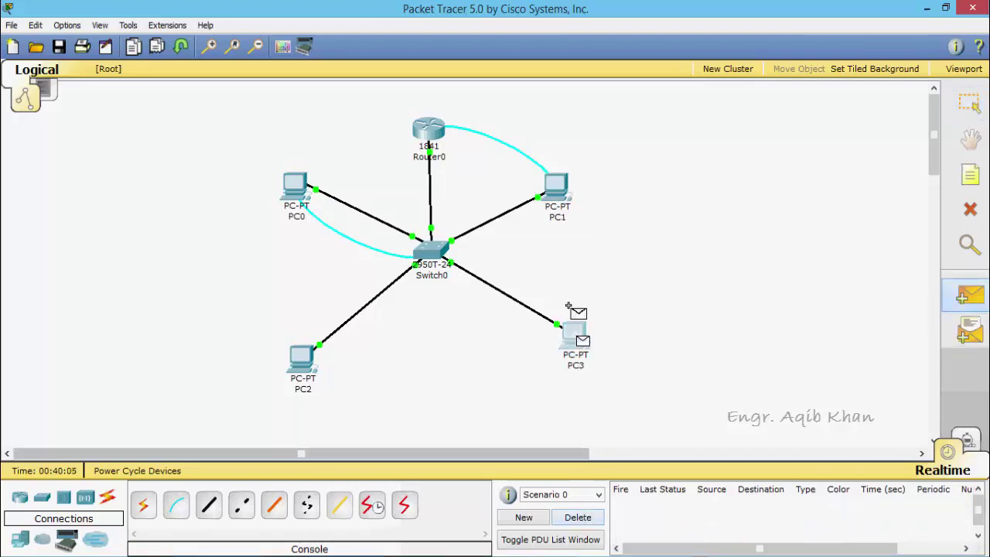
pyautogui.click(557, 186)
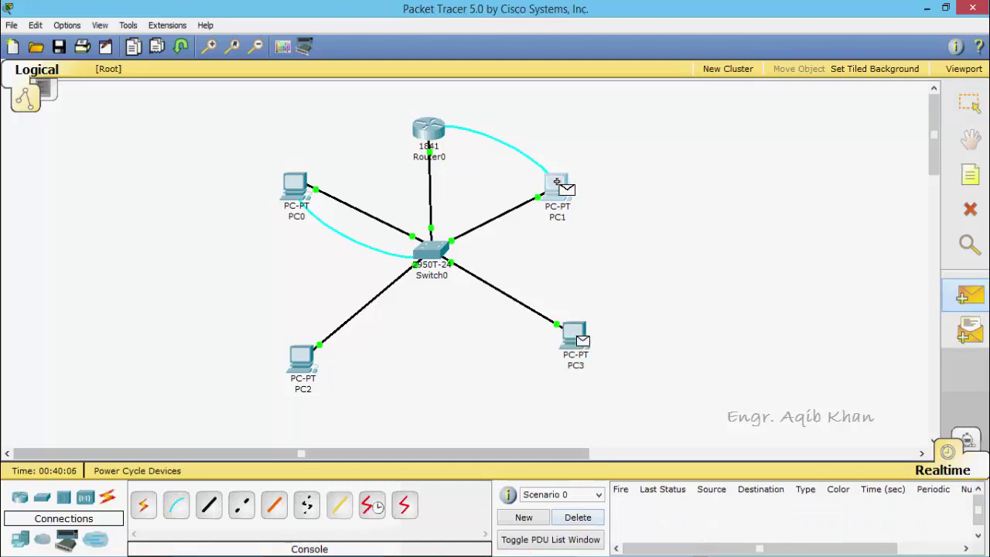
pyautogui.click(592, 519)
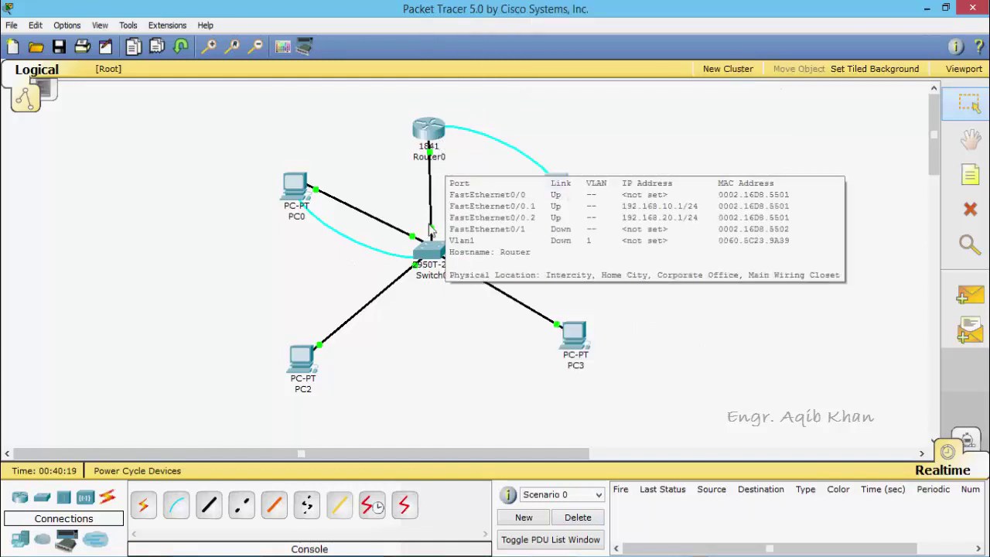
# - Examine the port labels on the link between Router0 and Switch0 and the router's interface summary
pyautogui.moveTo(434, 239)
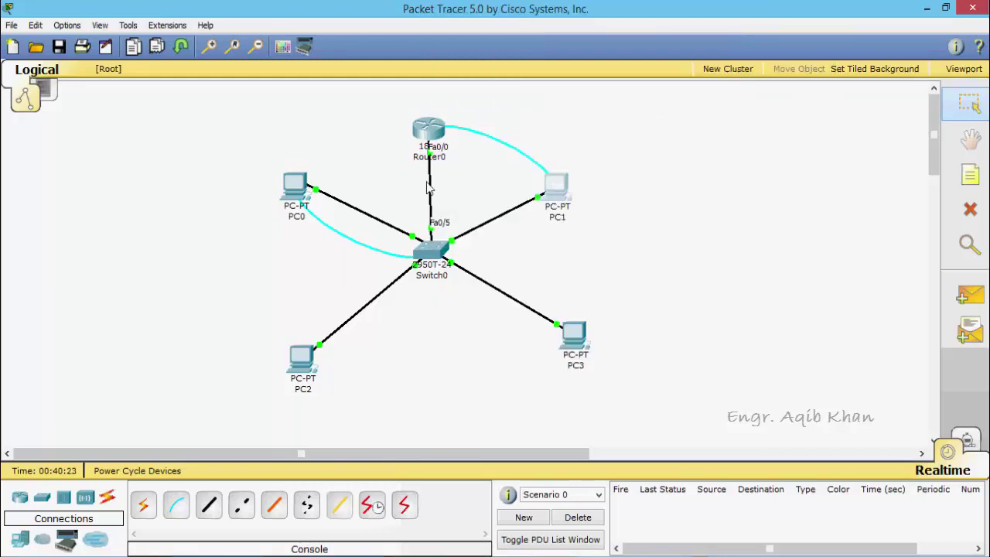
pyautogui.moveTo(437, 157)
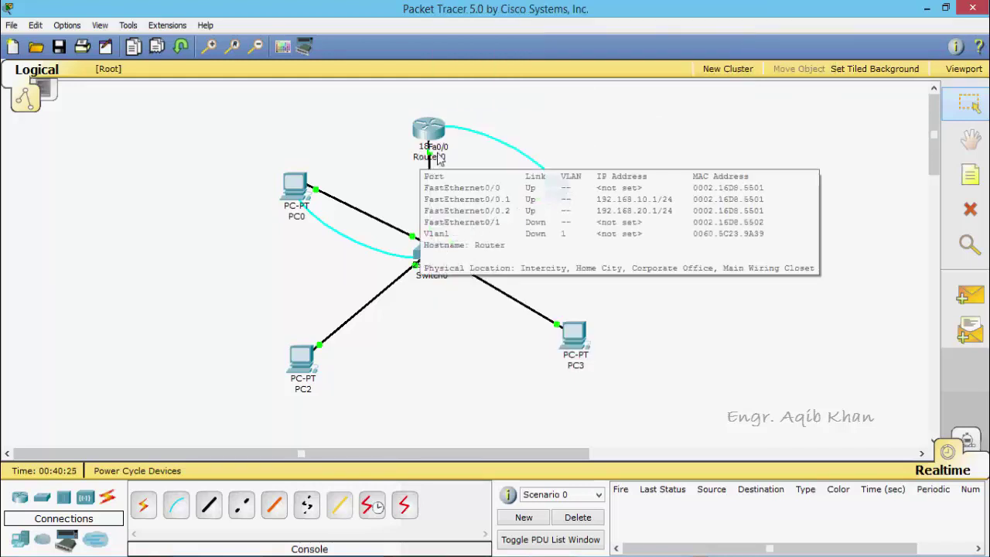